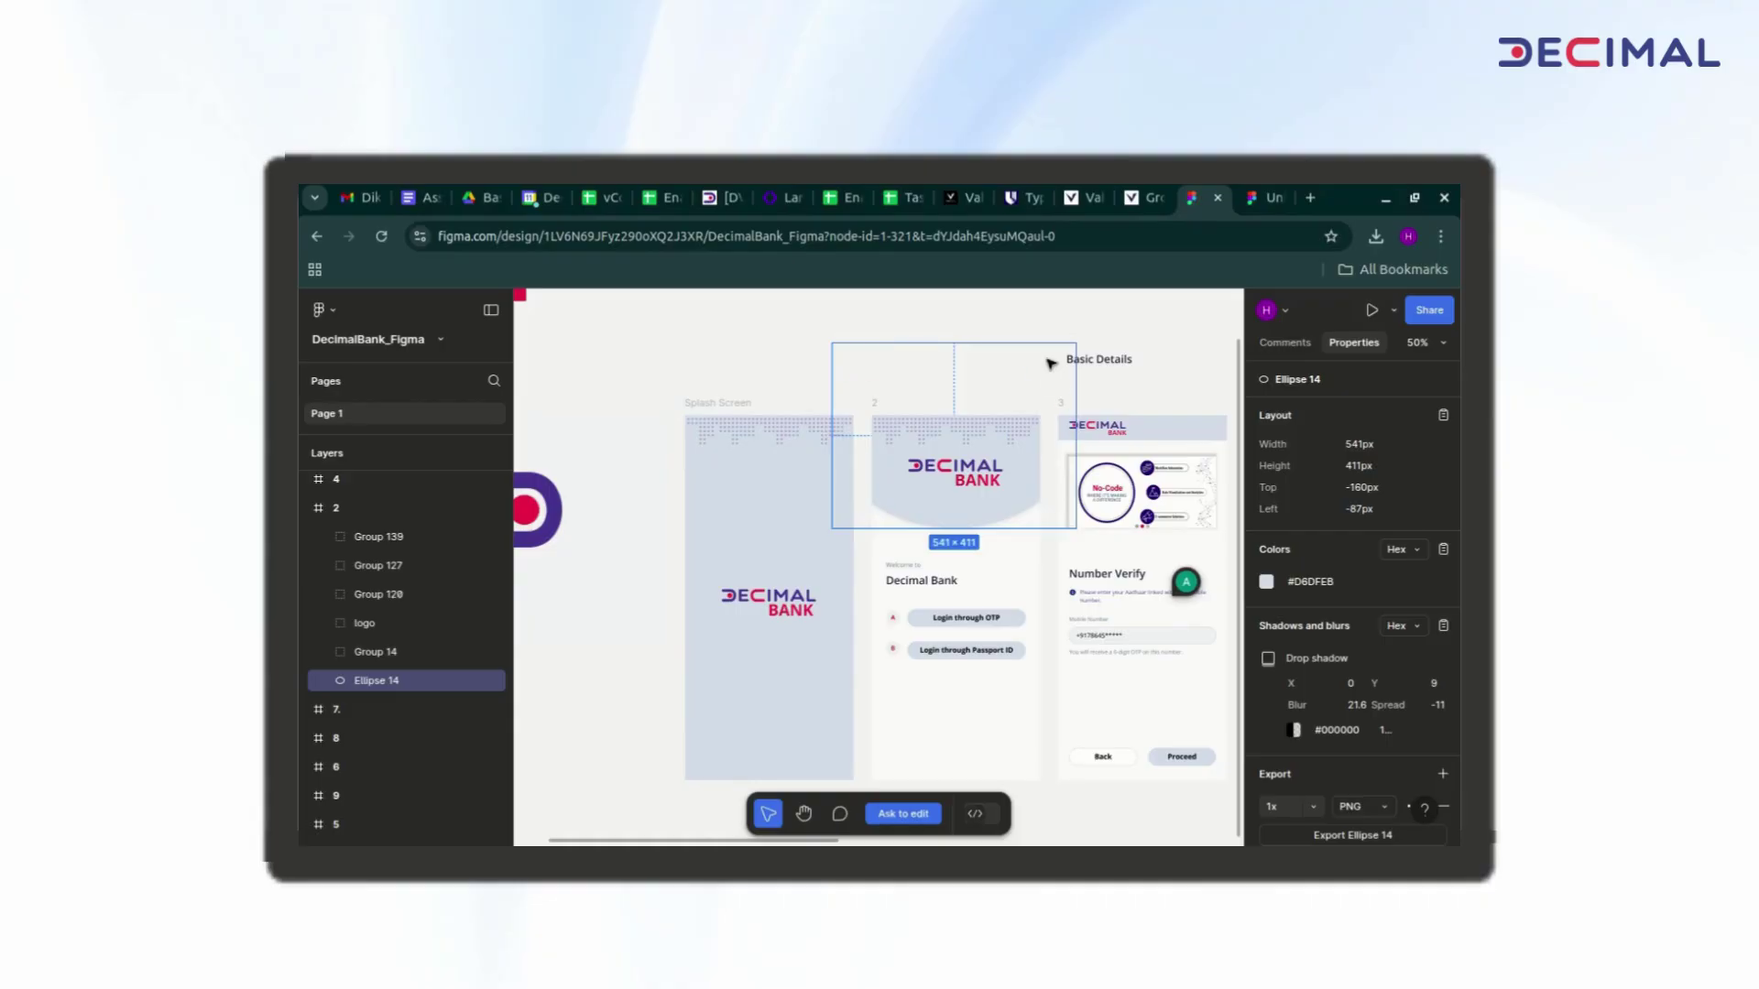
Step: Add a Header element at the top of the blank page and give it the reference name Header_firstpage
{"action": "left_click", "coordinate": [874, 404]}
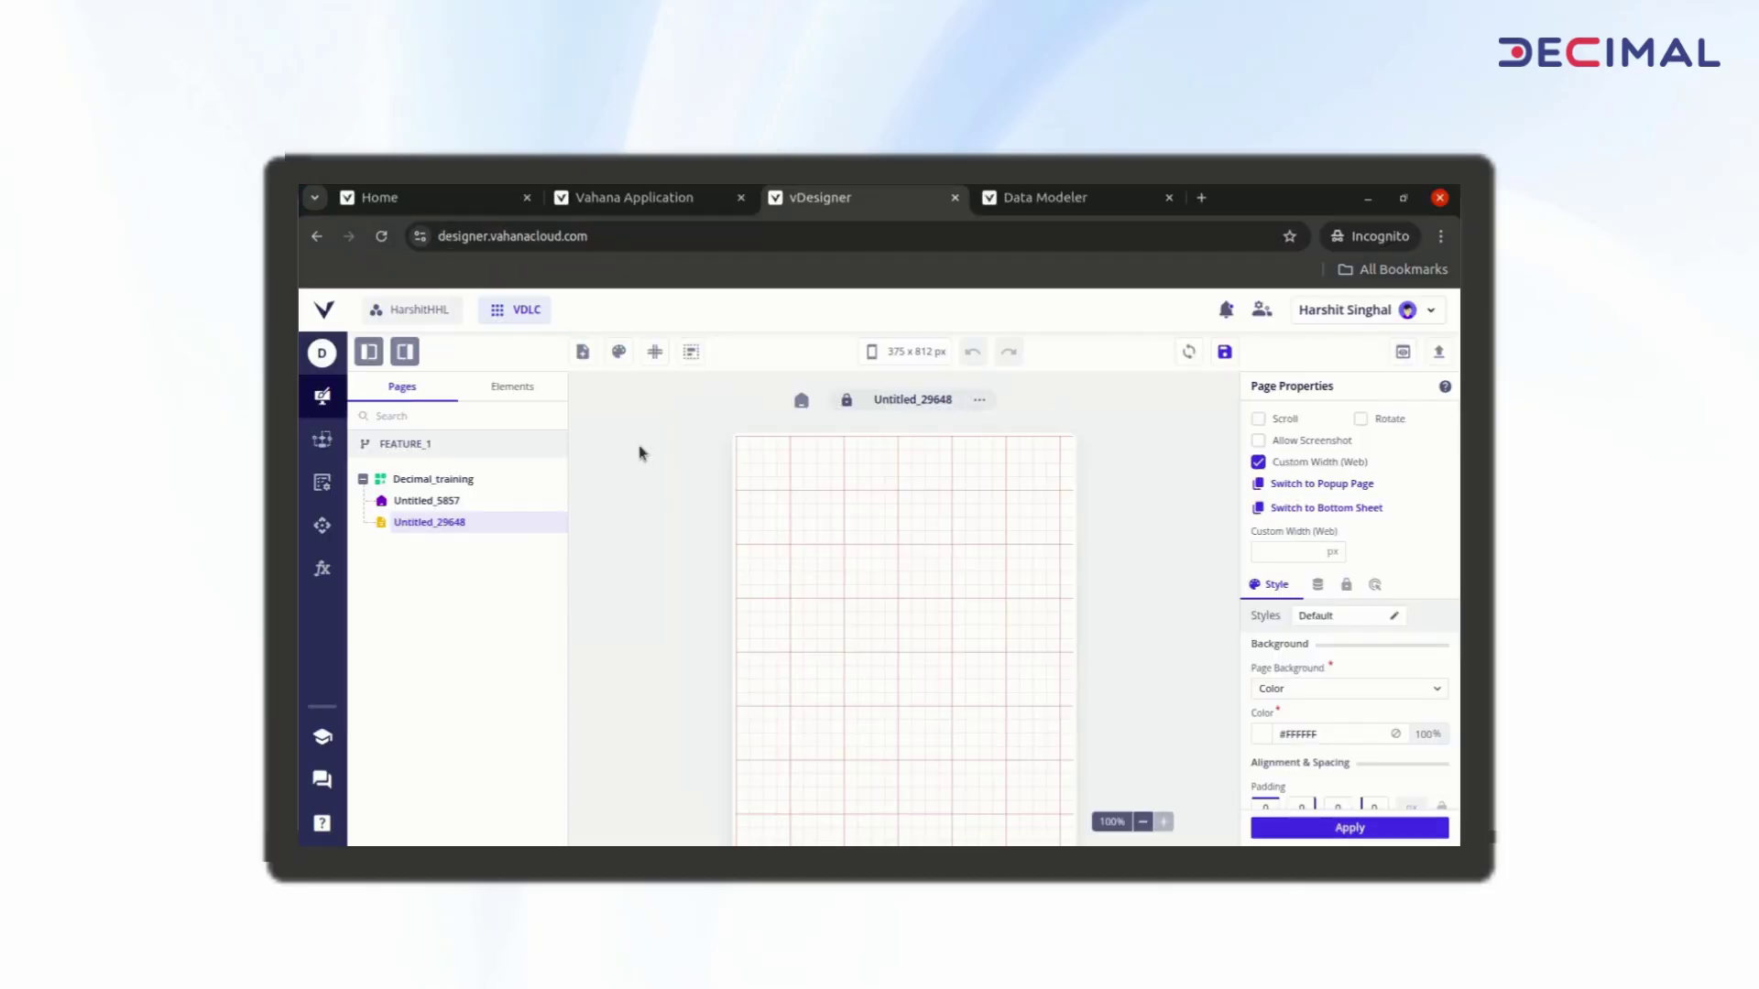
{"action": "left_click", "coordinate": [512, 386]}
{"action": "type", "text": "im"}
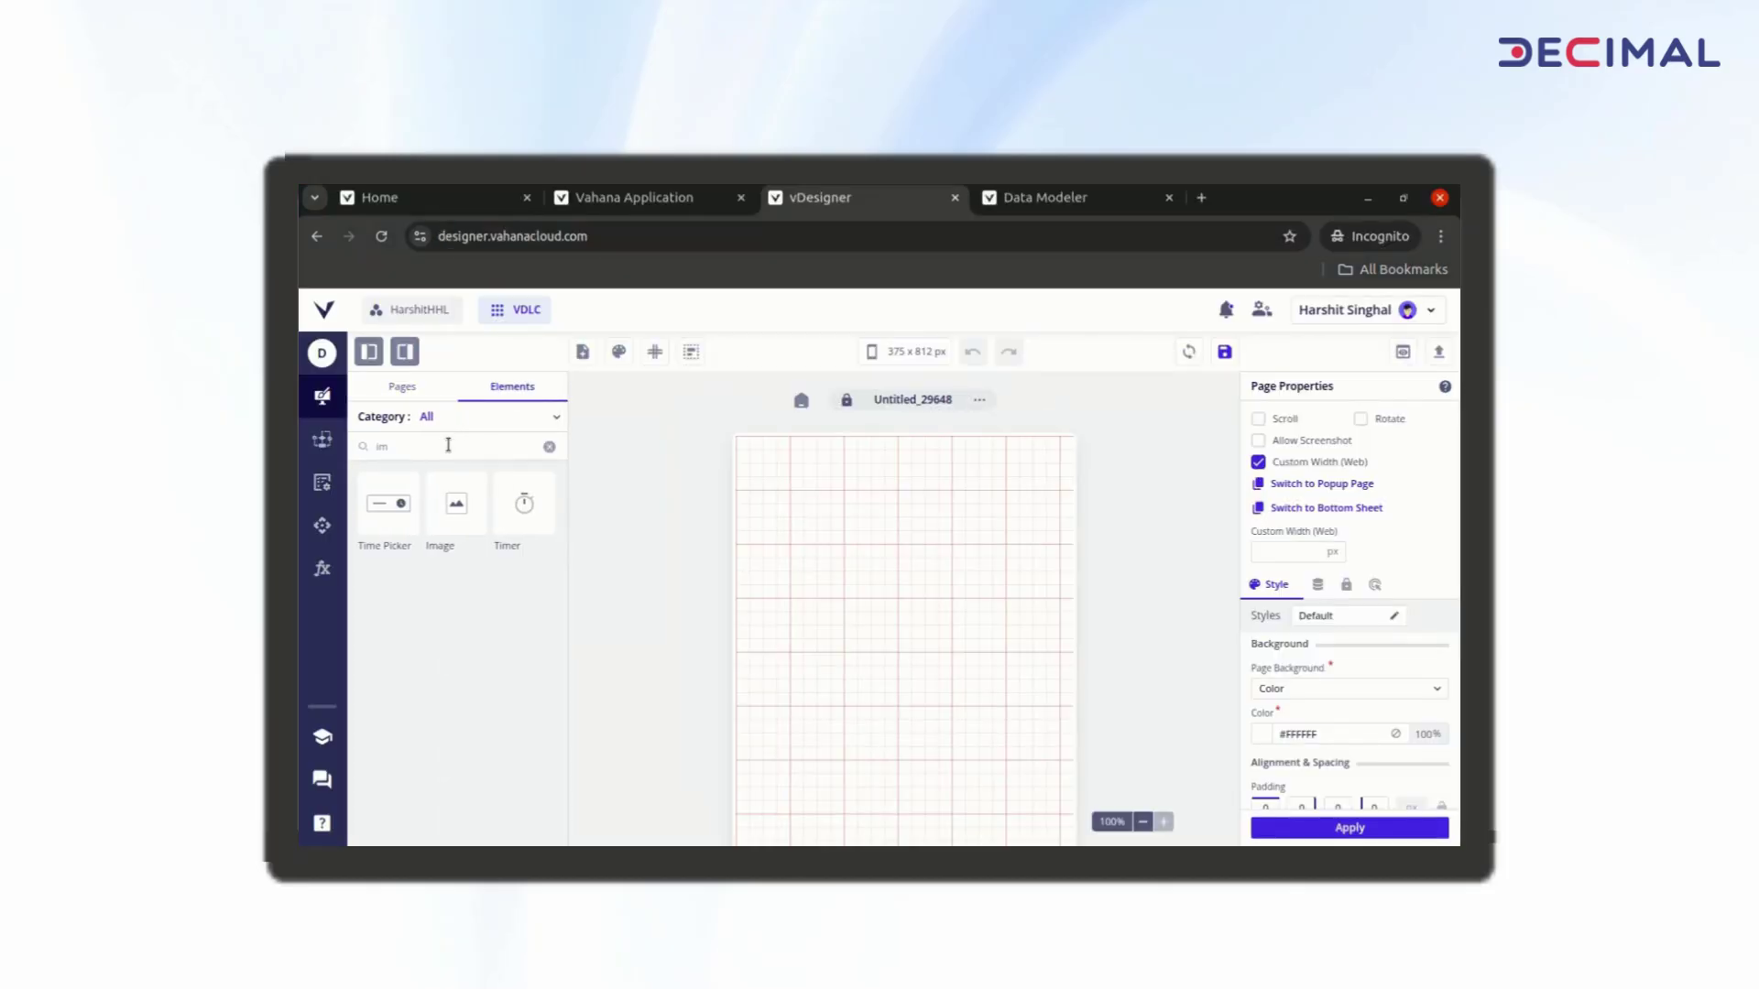
{"action": "key", "text": "BackSpace"}
{"action": "key", "text": "BackSpace"}
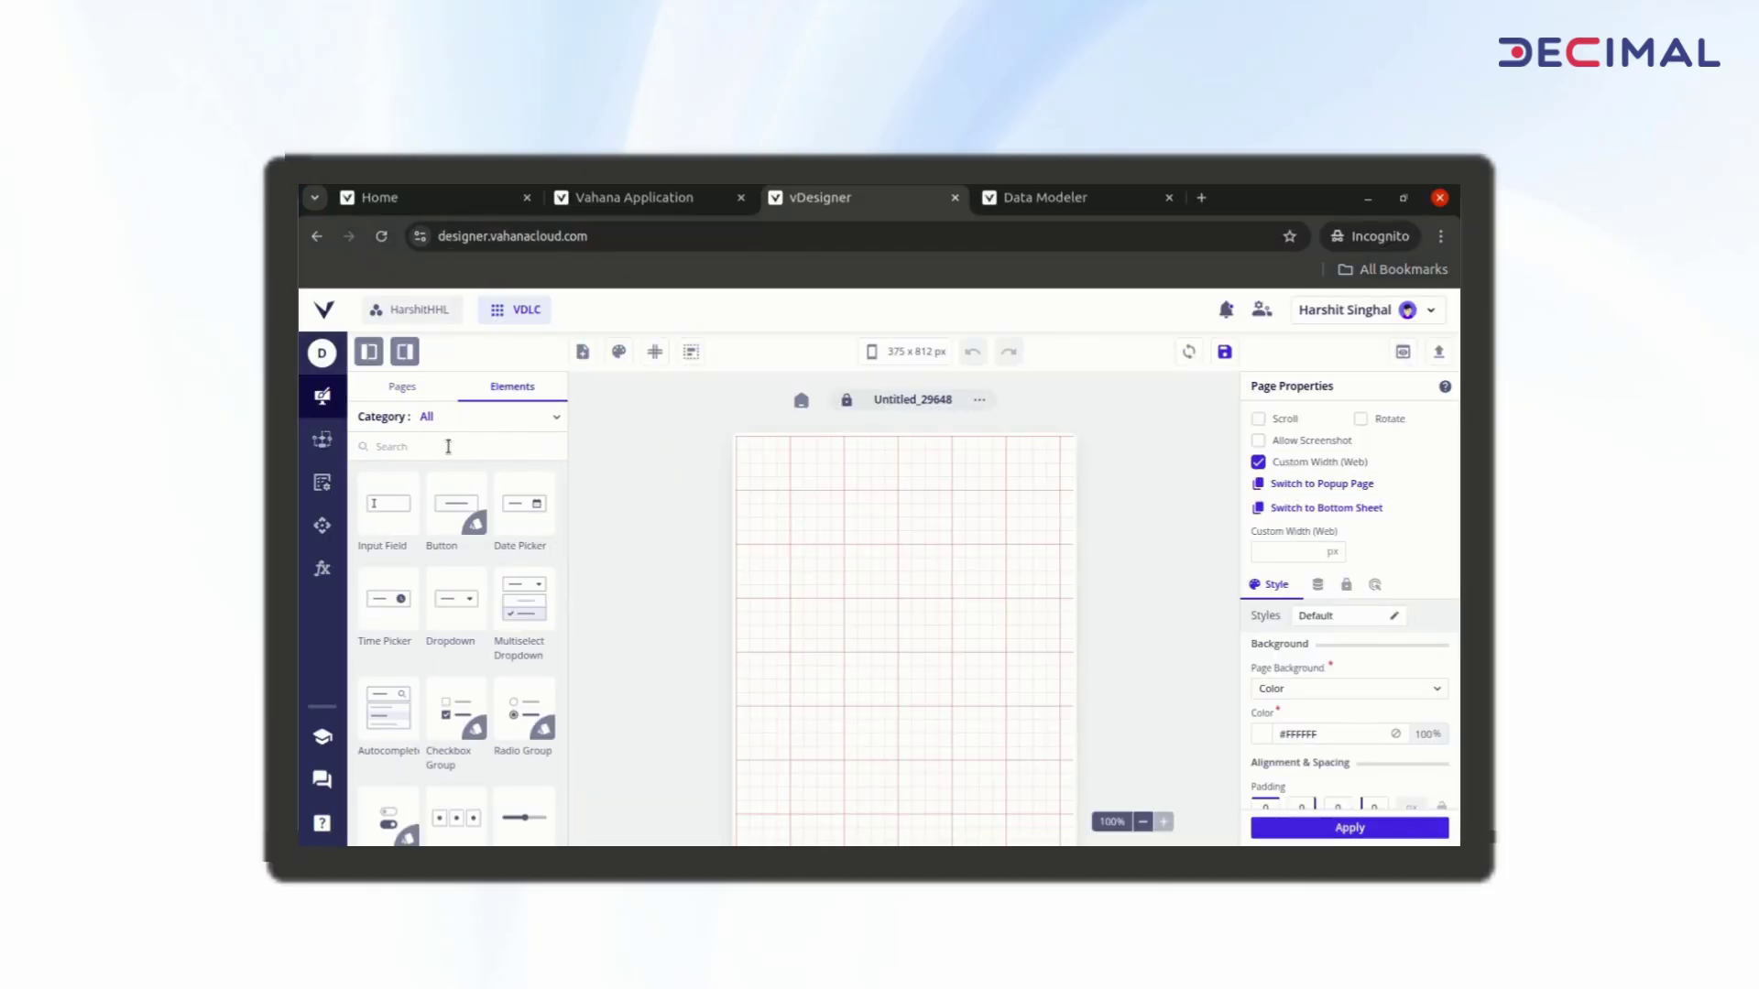
{"action": "type", "text": "head"}
{"action": "left_click_drag", "start_coordinate": [385, 506], "coordinate": [829, 495]}
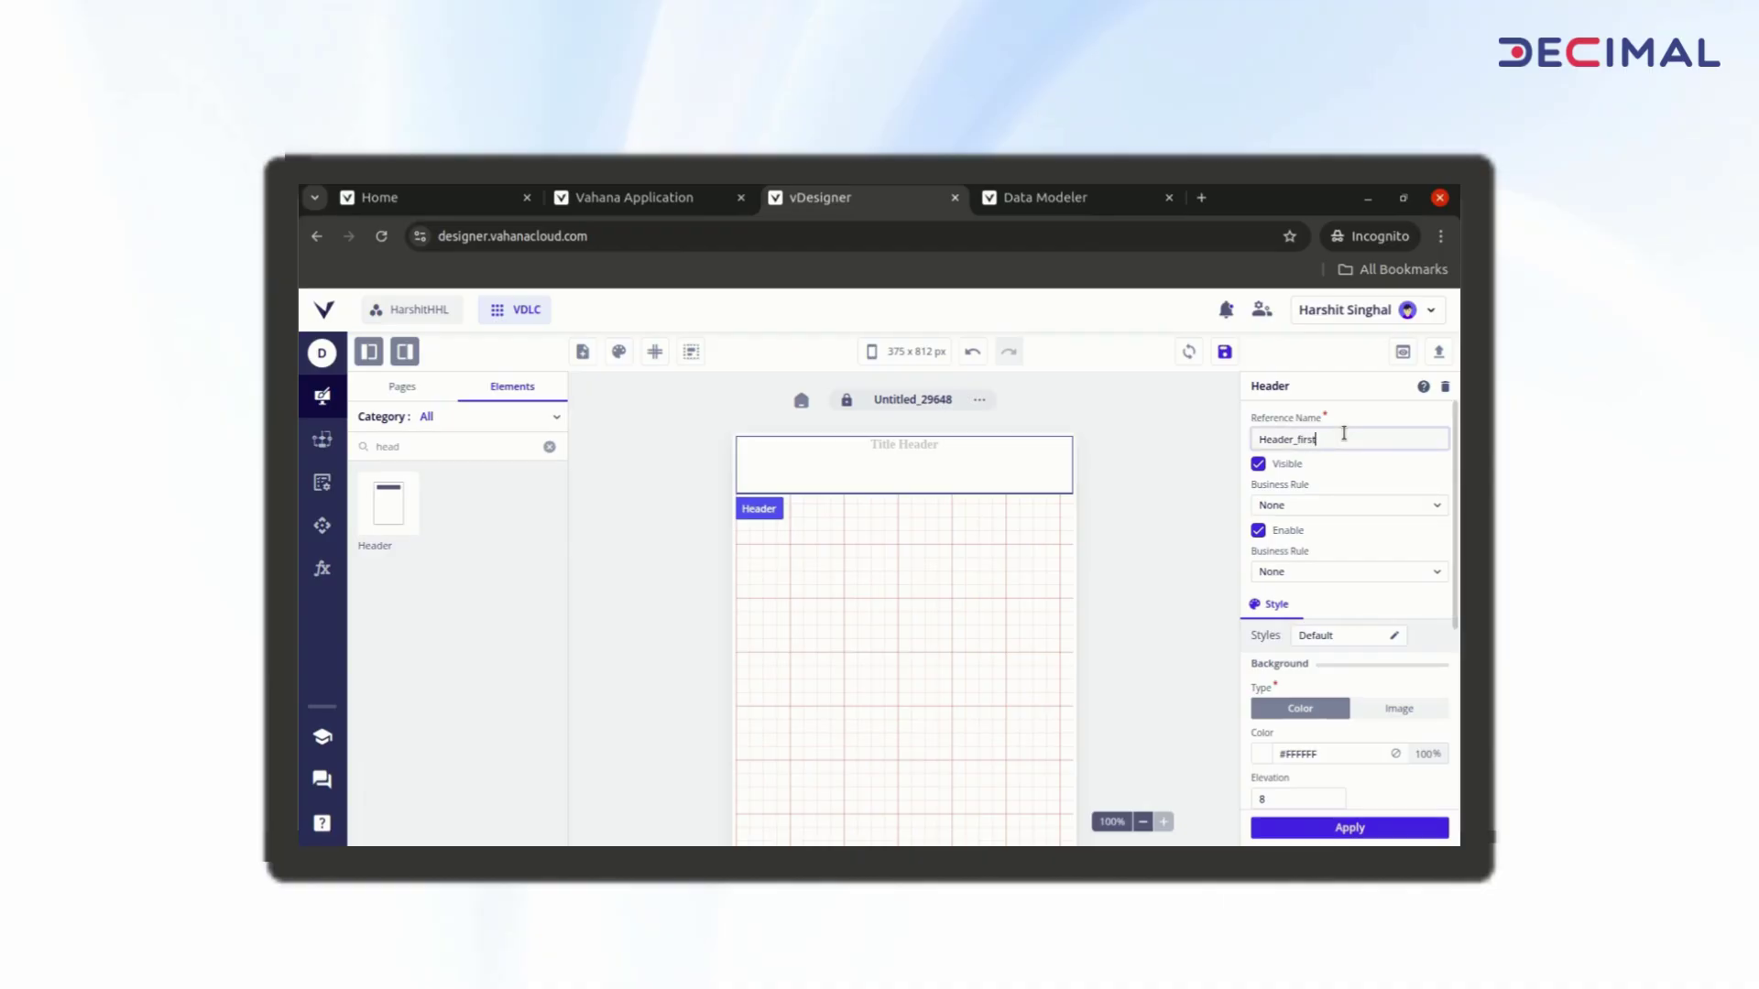
{"action": "type", "text": "ge"}
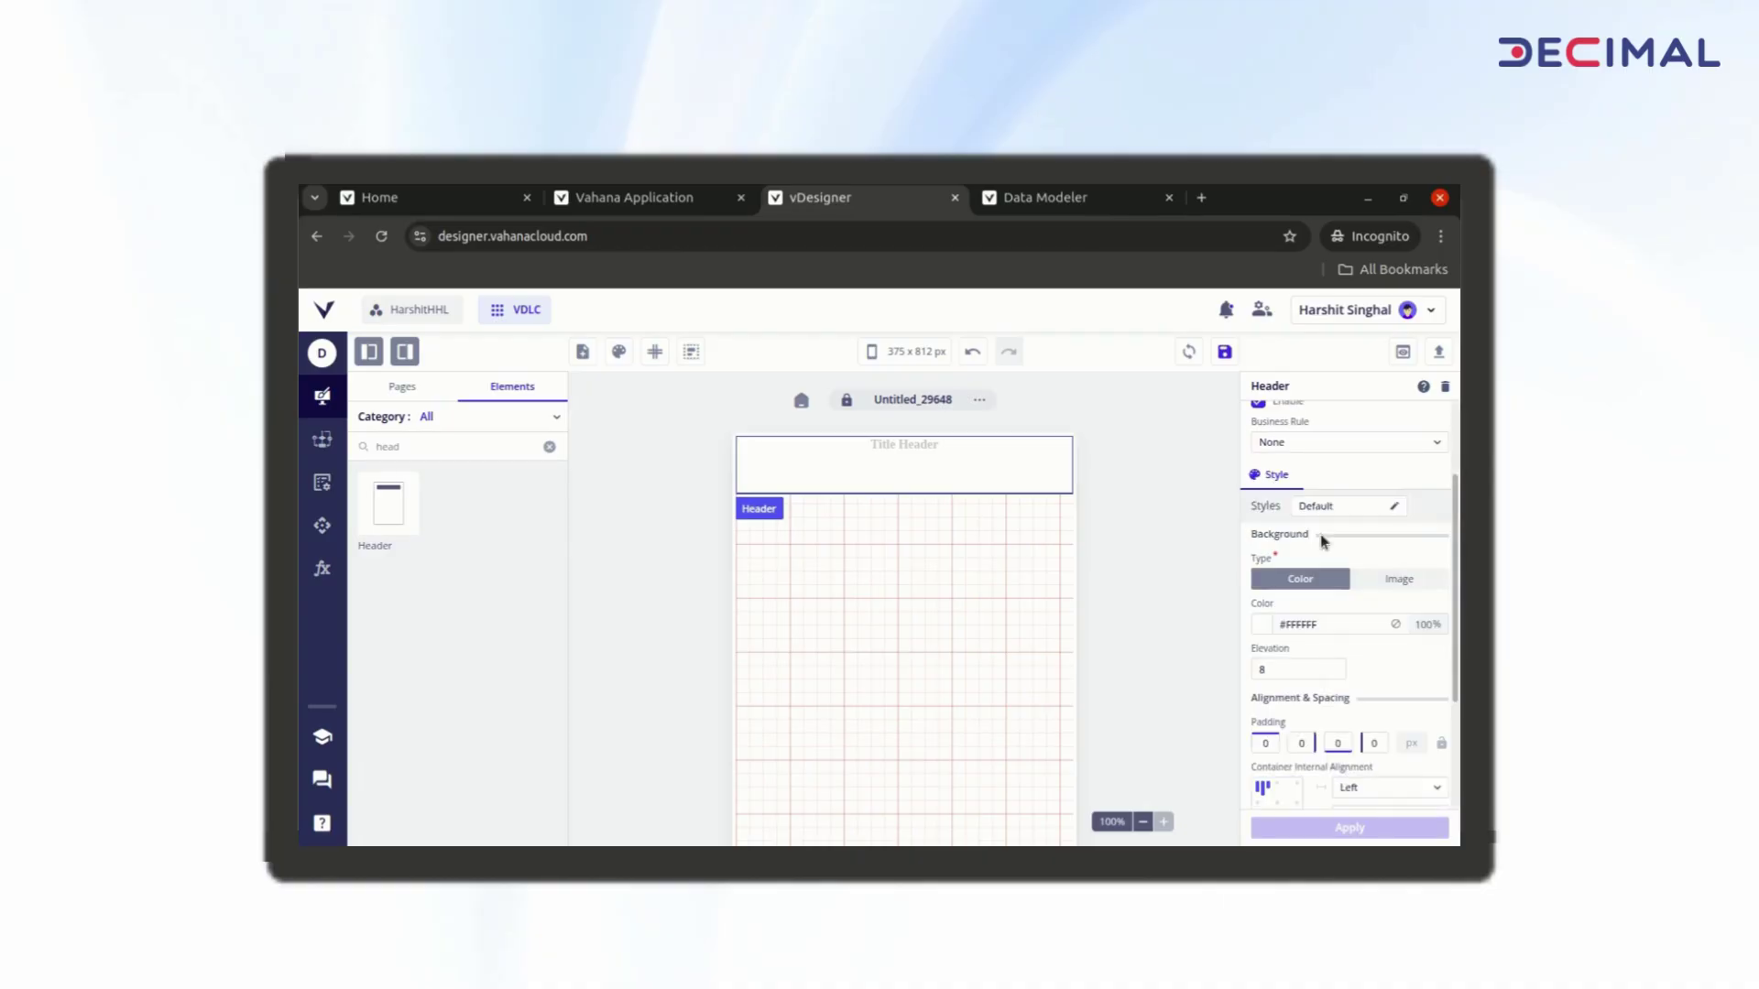
Step: Set the header's elevation to 0, adjust its border radius on all corners, and apply the changes
{"action": "double_click", "coordinate": [1295, 668]}
{"action": "type", "text": "0"}
{"action": "scroll", "coordinate": [1313, 716], "scroll_direction": "down", "scroll_amount": 2}
{"action": "scroll", "coordinate": [1312, 717], "scroll_direction": "down", "scroll_amount": 1}
{"action": "left_click", "coordinate": [1269, 791]}
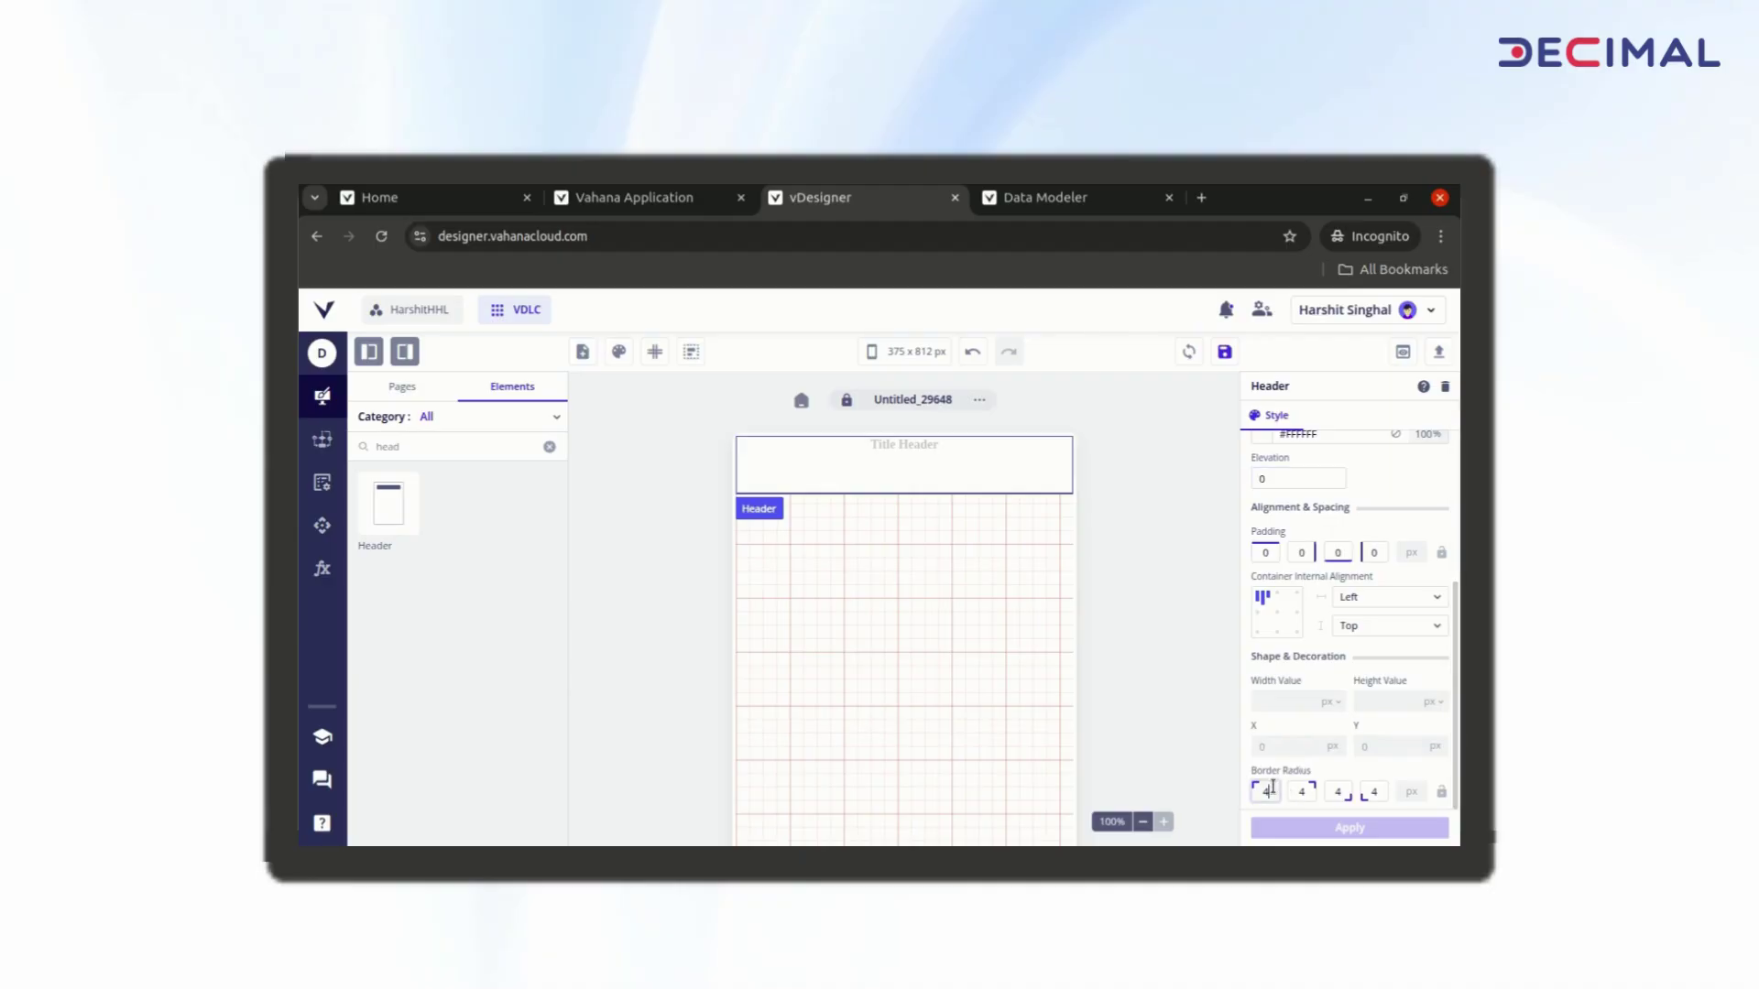
{"action": "left_click", "coordinate": [1440, 792]}
{"action": "left_click", "coordinate": [1441, 794]}
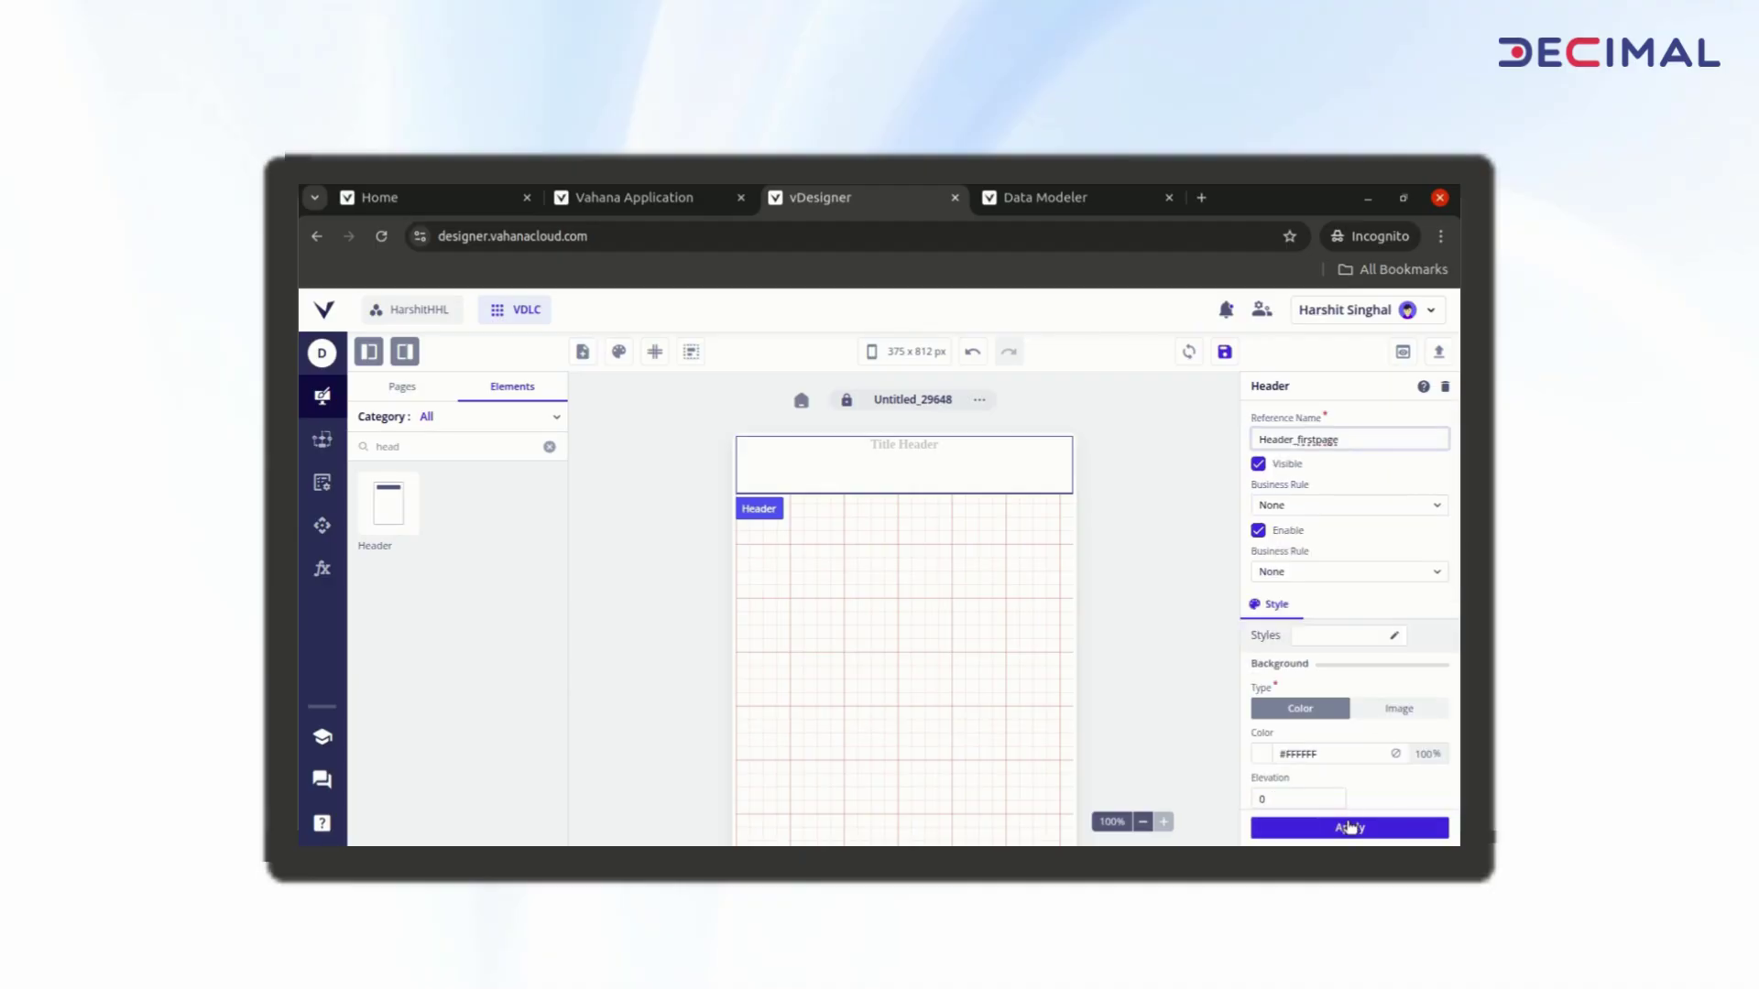
{"action": "left_click", "coordinate": [1350, 828]}
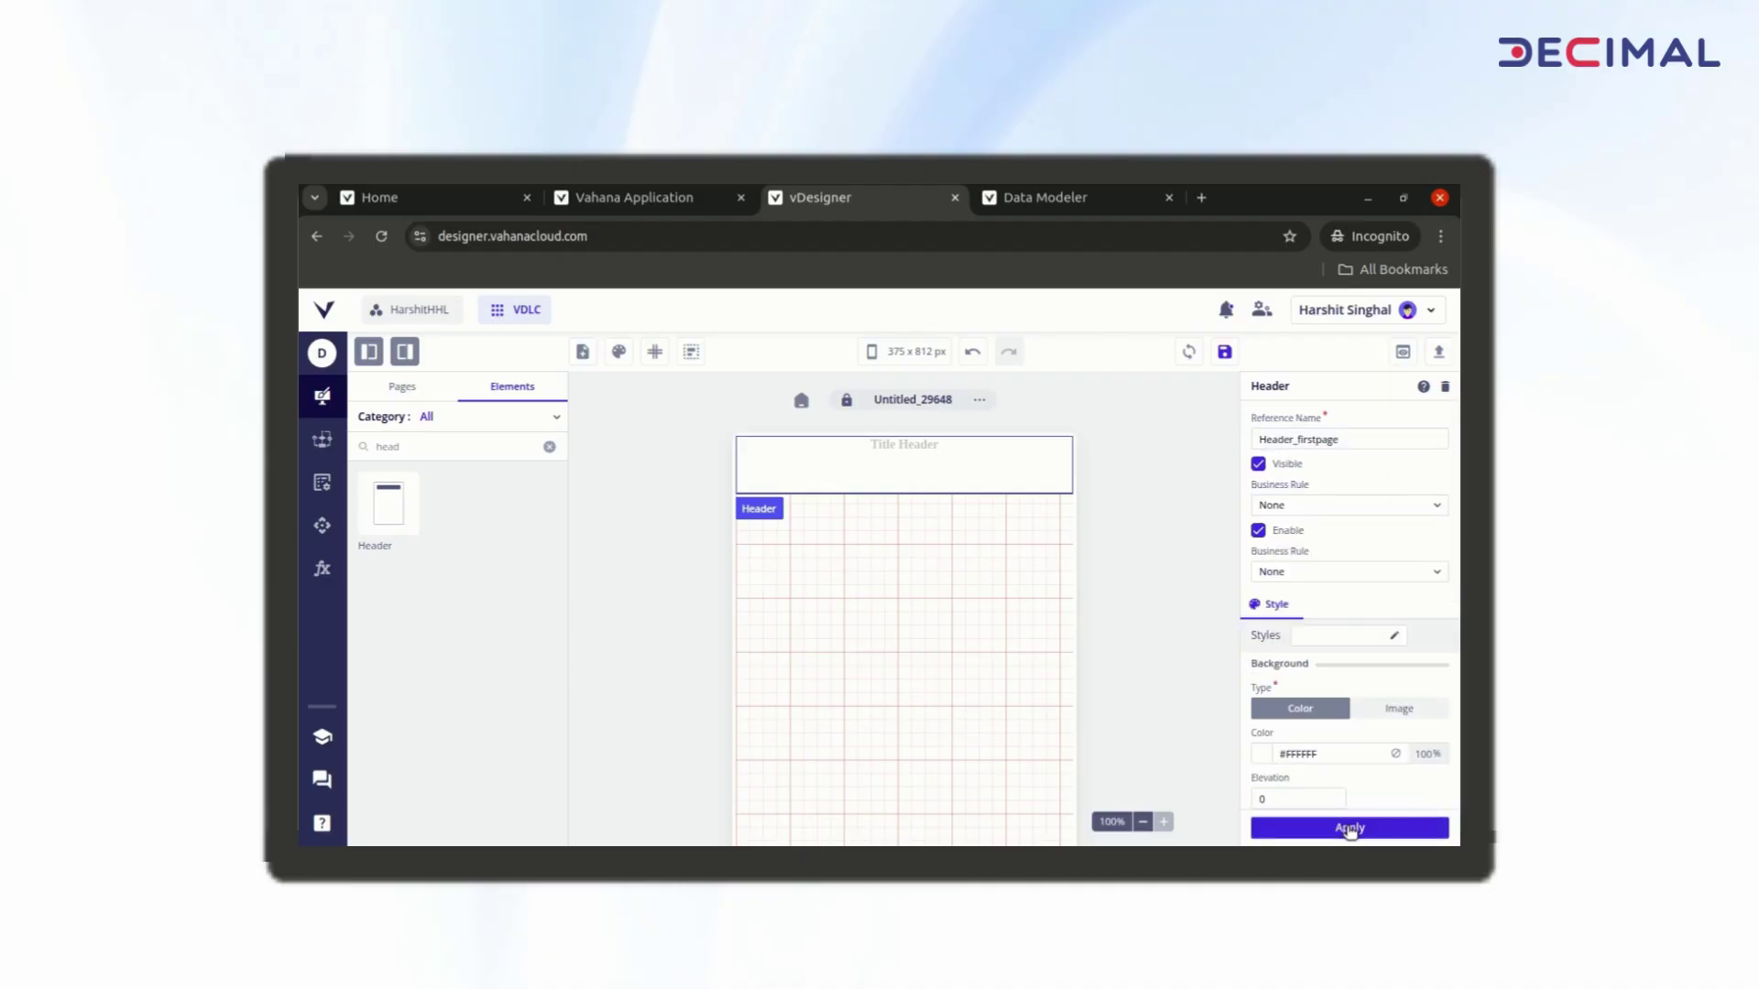
Step: Add an Image element inside the header and give it the reference name Image_firstpage
{"action": "left_click", "coordinate": [550, 447]}
{"action": "type", "text": "im"}
{"action": "left_click_drag", "start_coordinate": [456, 503], "coordinate": [749, 469]}
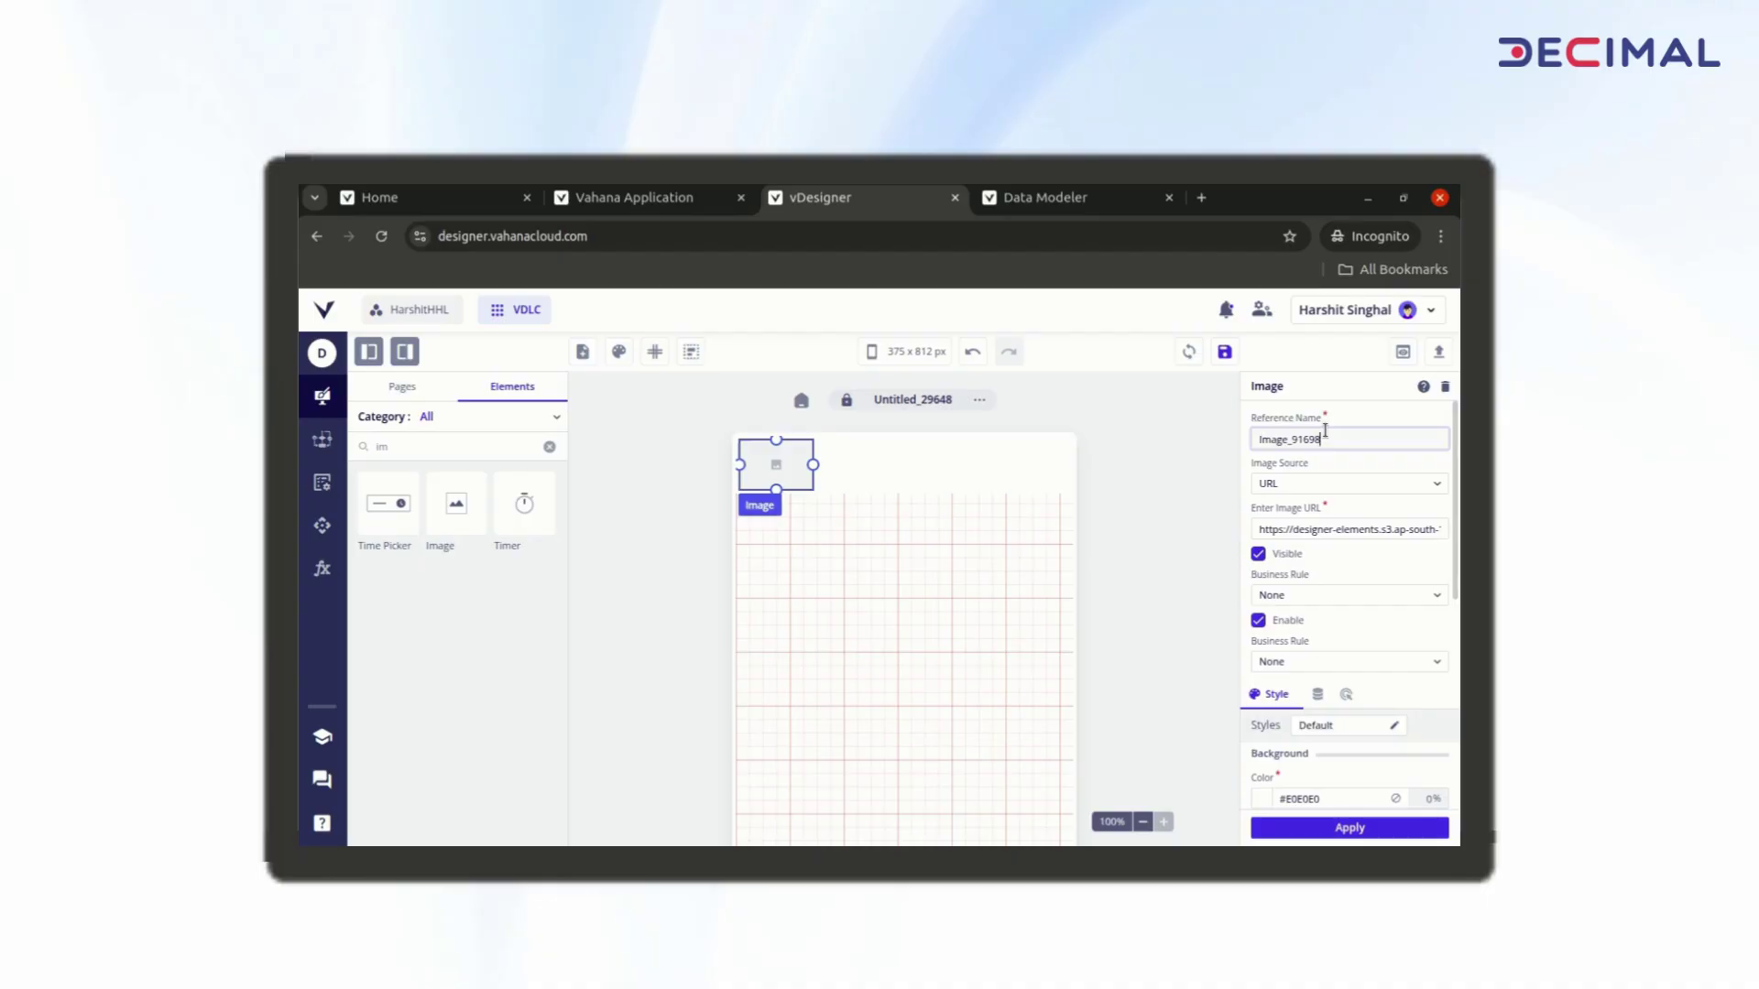
{"action": "type", "text": "ge"}
Step: Switch the image source to Asset Library and select the uploaded Decimal Bank banner image
{"action": "left_click", "coordinate": [1378, 485]}
{"action": "left_click", "coordinate": [1319, 544]}
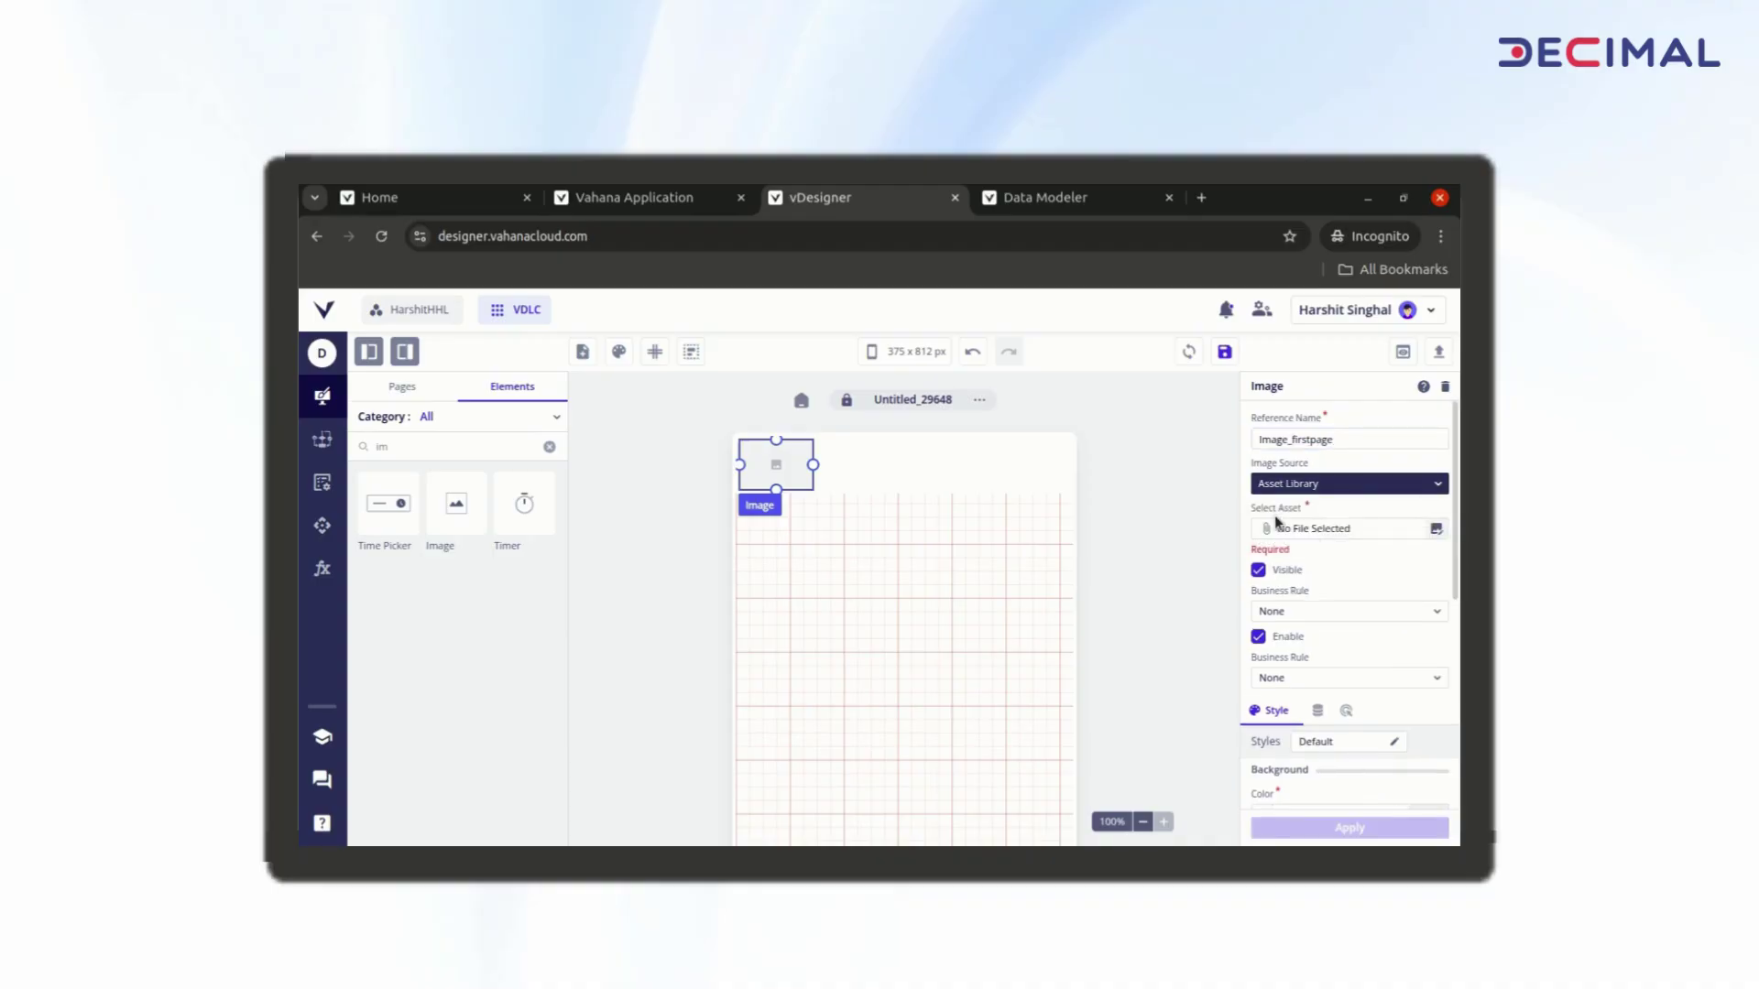
{"action": "left_click", "coordinate": [1436, 529]}
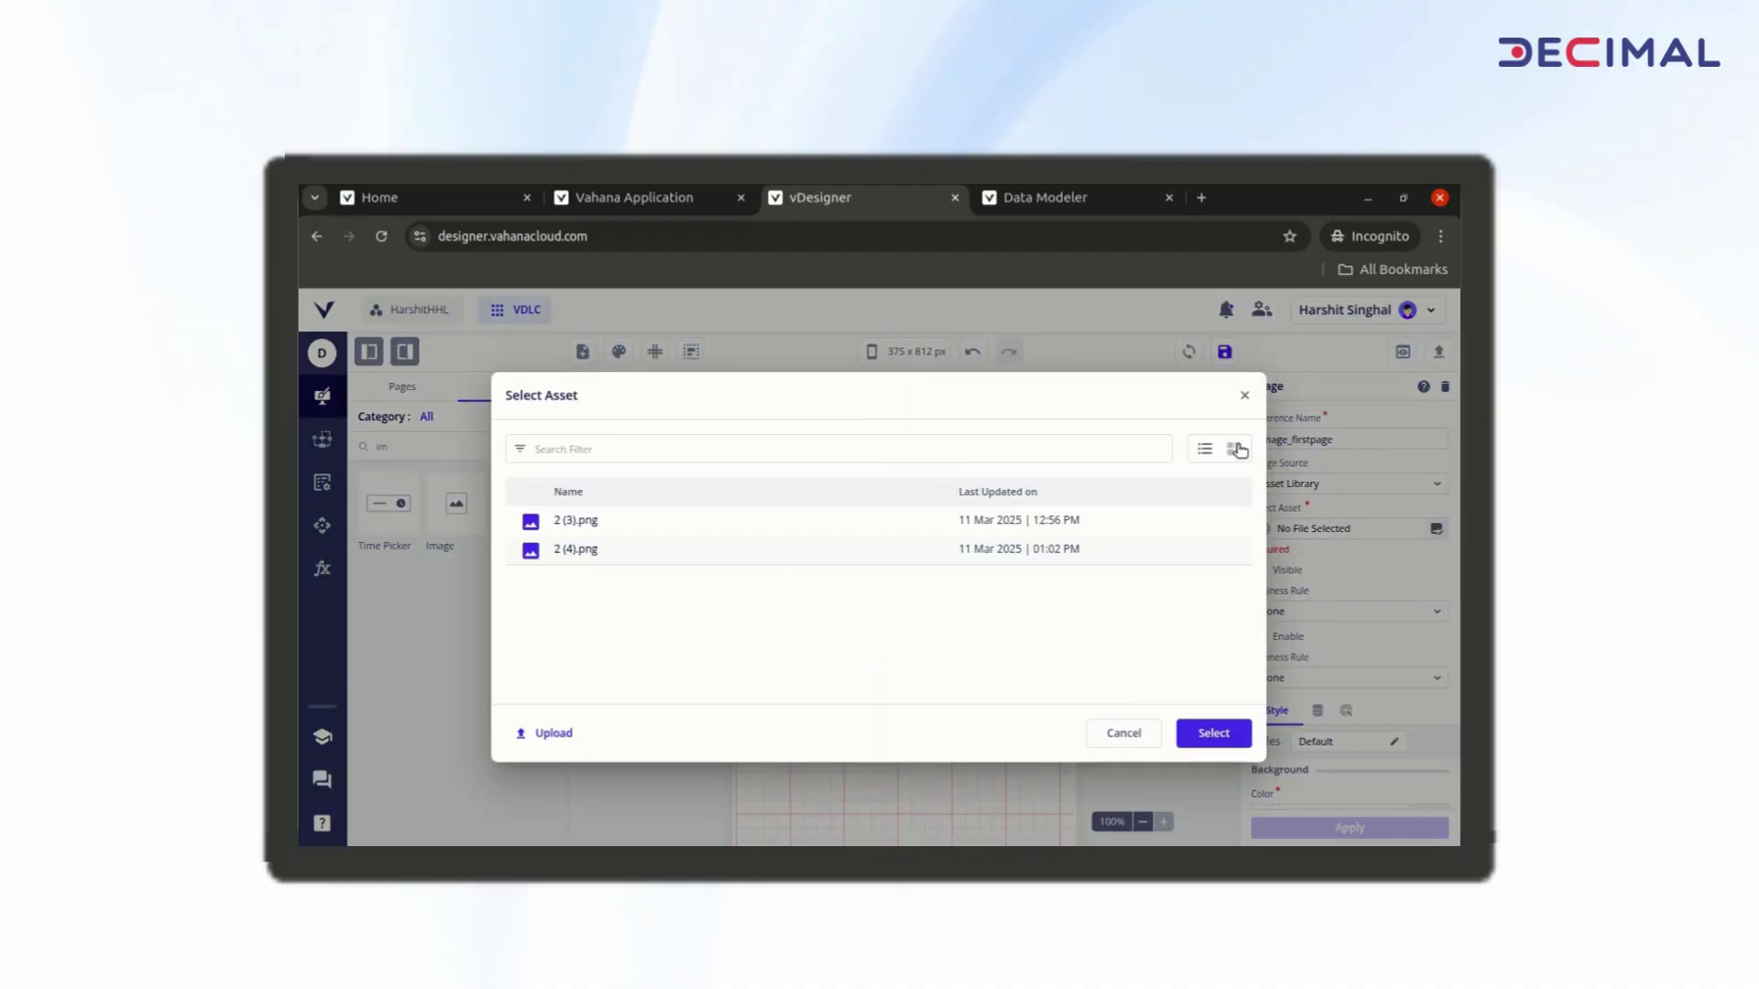
{"action": "left_click", "coordinate": [1234, 449]}
{"action": "left_click", "coordinate": [872, 563]}
{"action": "left_click", "coordinate": [1211, 732]}
Step: Check the banner frame's options in Figma and the file import in the Assets Manager without importing anything
{"action": "key", "text": "alt+Tab"}
{"action": "right_click", "coordinate": [876, 405]}
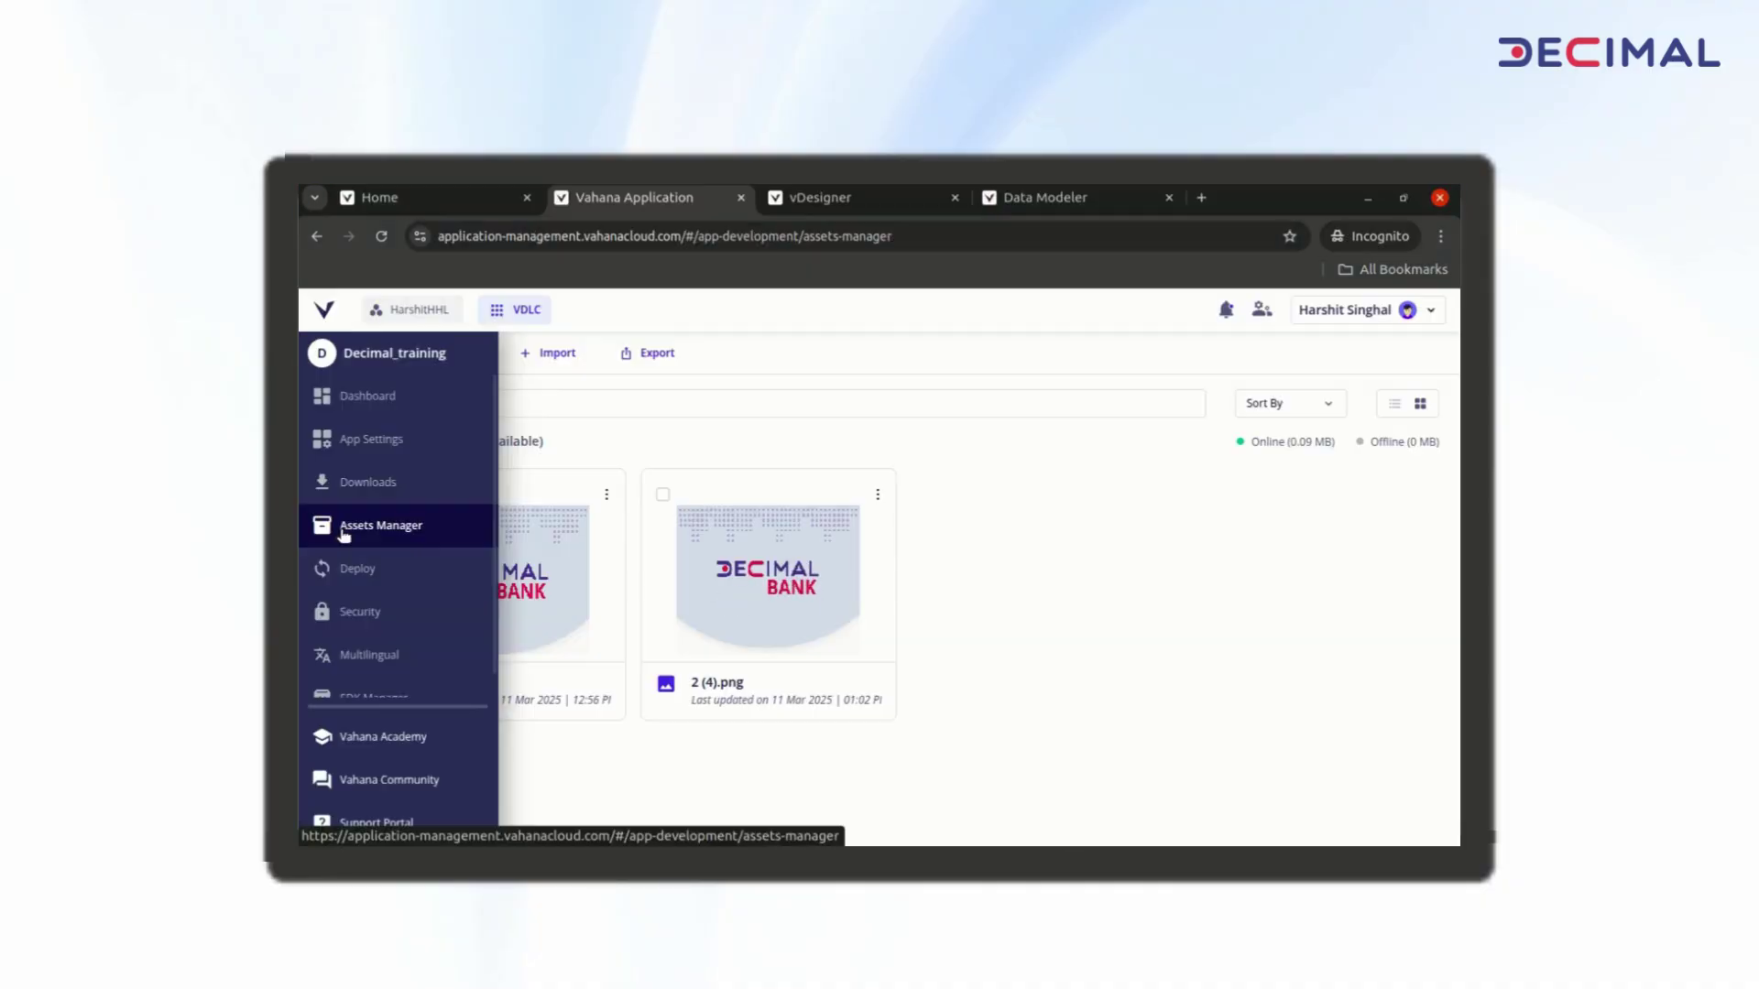
{"action": "left_click", "coordinate": [548, 353]}
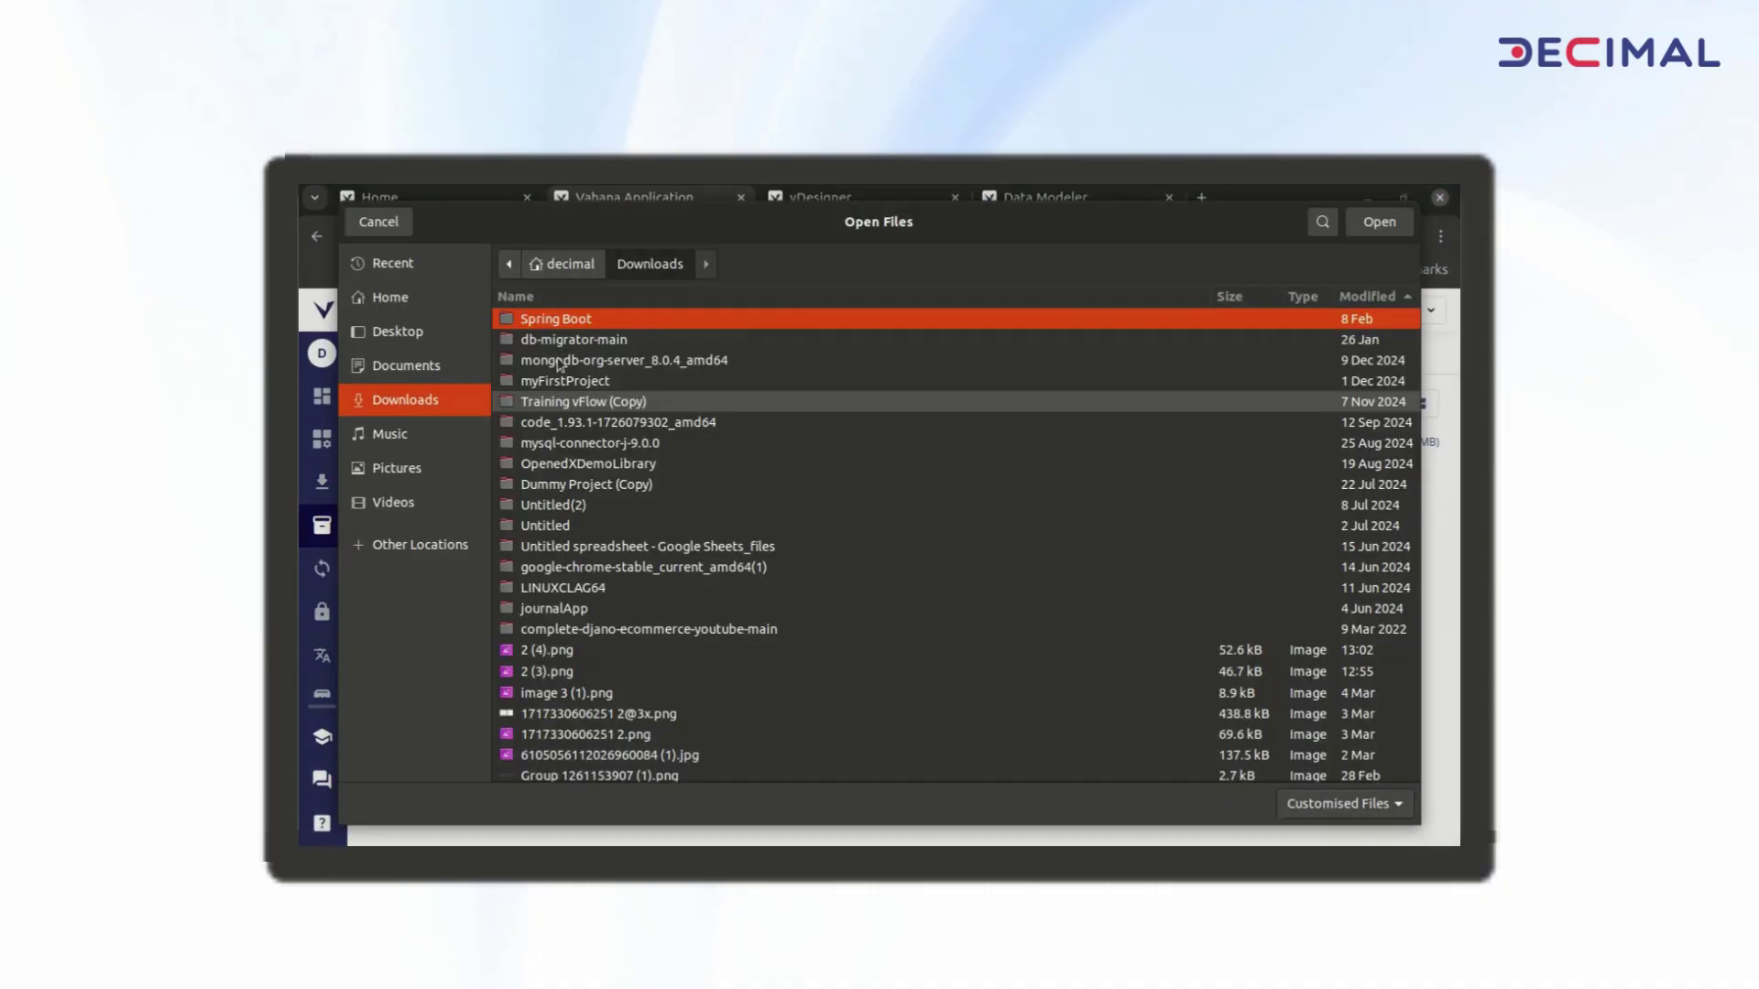
{"action": "left_click", "coordinate": [394, 226]}
{"action": "left_click", "coordinate": [923, 205]}
Step: Set the banner image's margins and border radius to 0 and its sizing to Auto Fill with a 251 px height, and save the page
{"action": "scroll", "coordinate": [1313, 623], "scroll_direction": "down", "scroll_amount": 4}
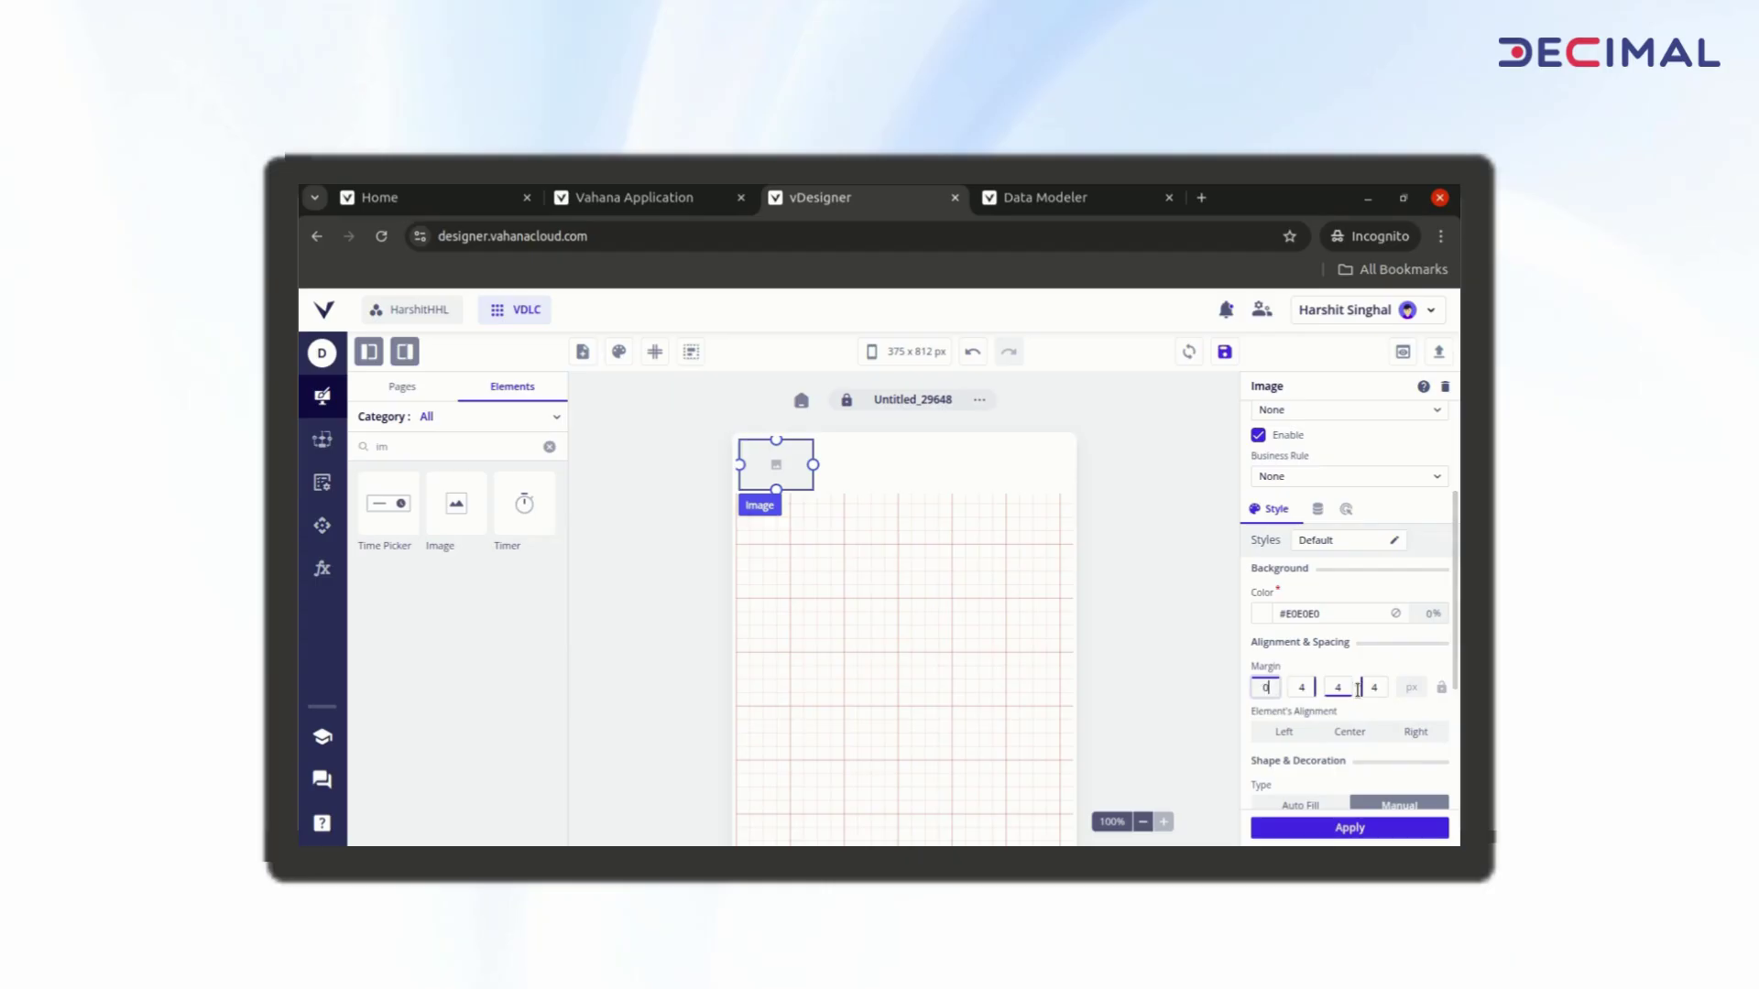
{"action": "scroll", "coordinate": [1365, 666], "scroll_direction": "down", "scroll_amount": 2}
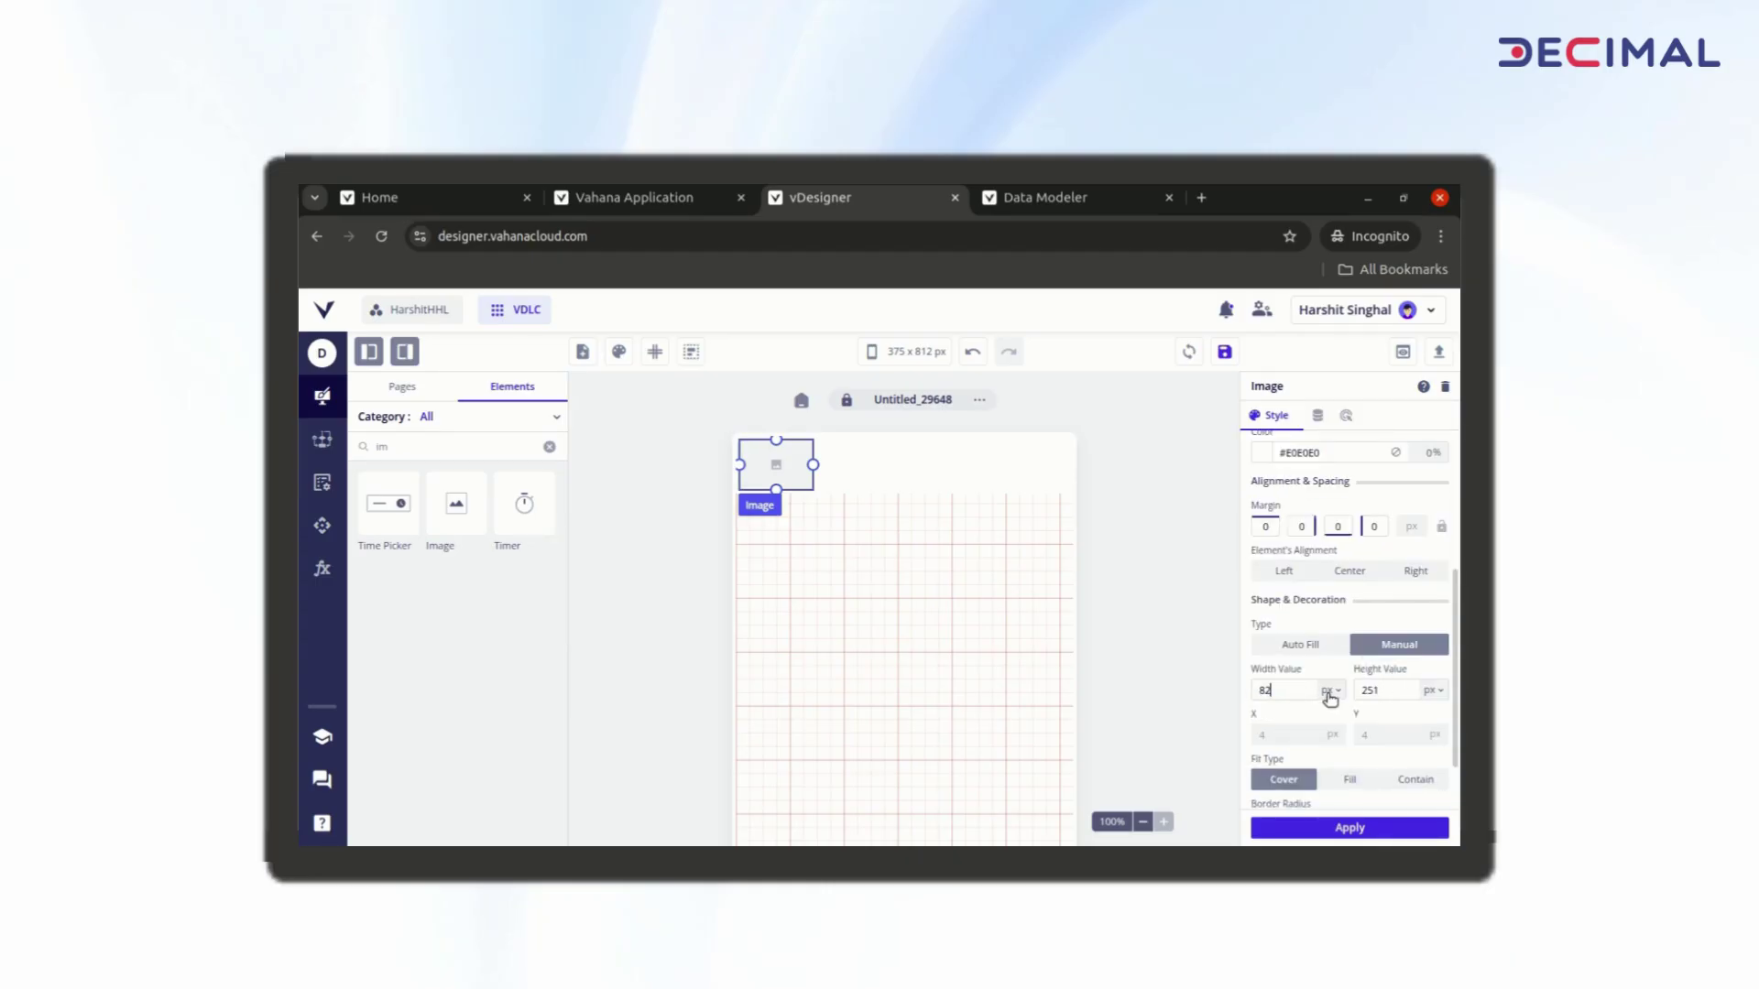
{"action": "left_click", "coordinate": [1314, 646]}
{"action": "scroll", "coordinate": [1338, 713], "scroll_direction": "down", "scroll_amount": 1}
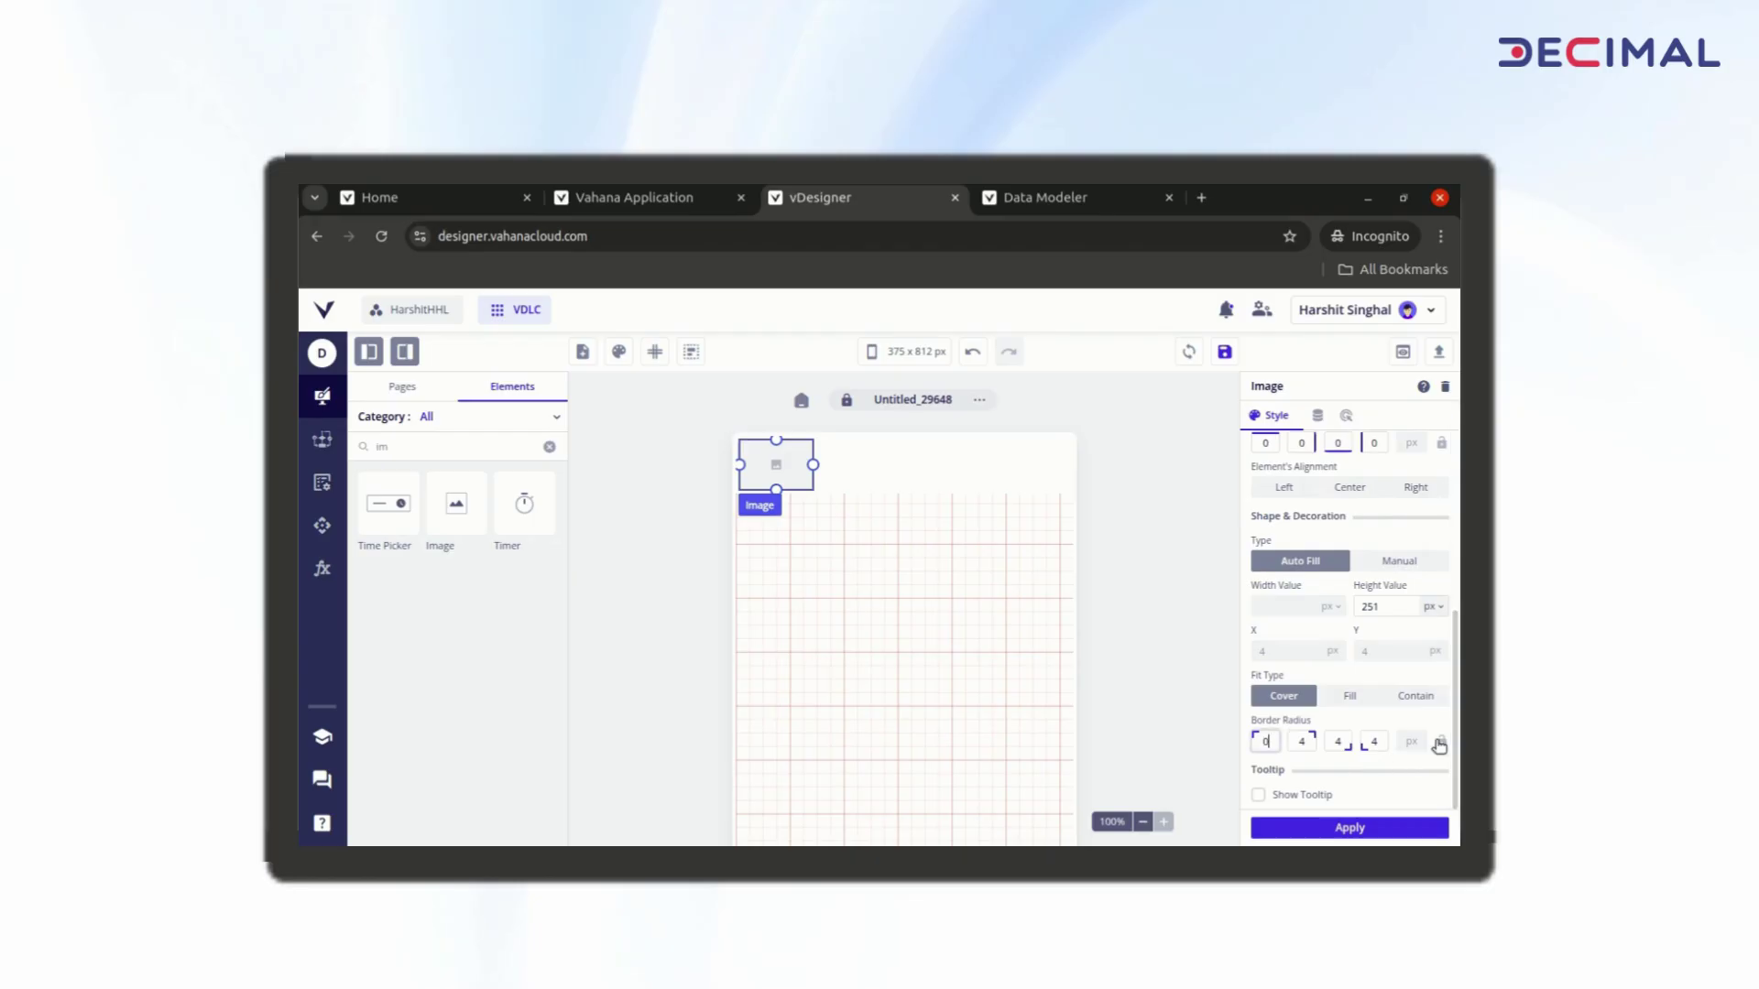
{"action": "left_click", "coordinate": [1349, 827]}
{"action": "left_click", "coordinate": [1224, 352]}
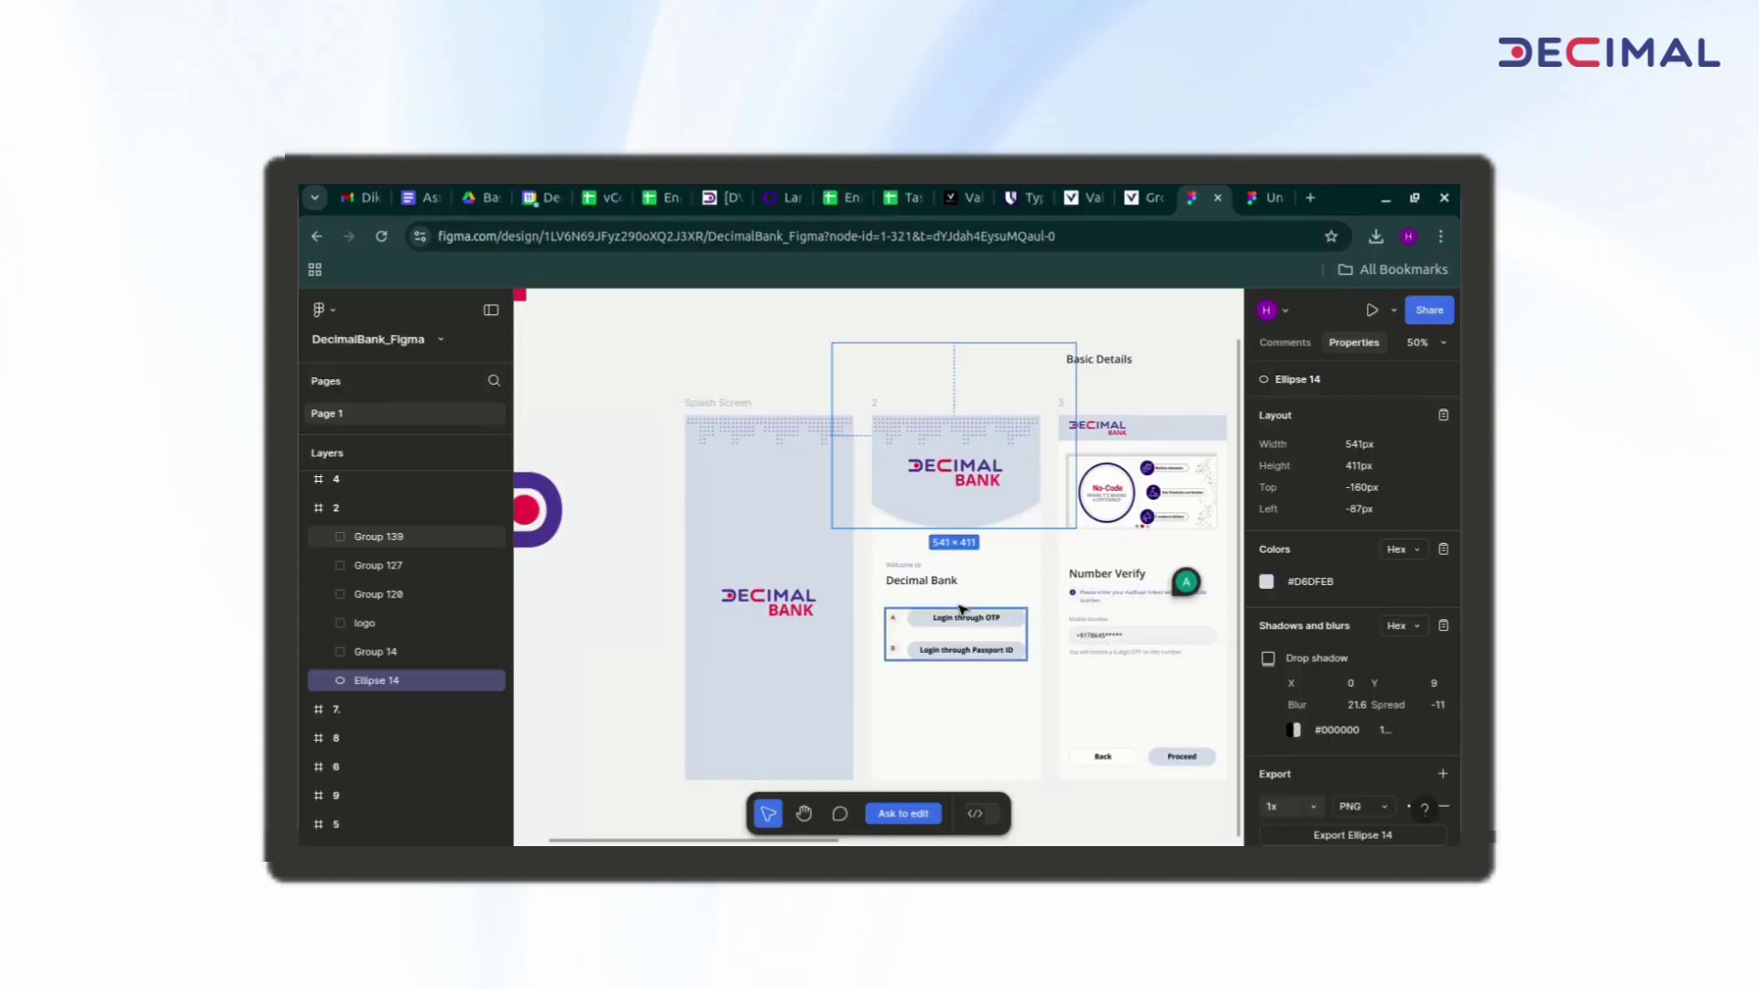
Step: Inspect the "Welcome to" text in the Figma design and add a Text element below the banner in the designer
{"action": "left_click", "coordinate": [904, 564]}
{"action": "double_click", "coordinate": [905, 563]}
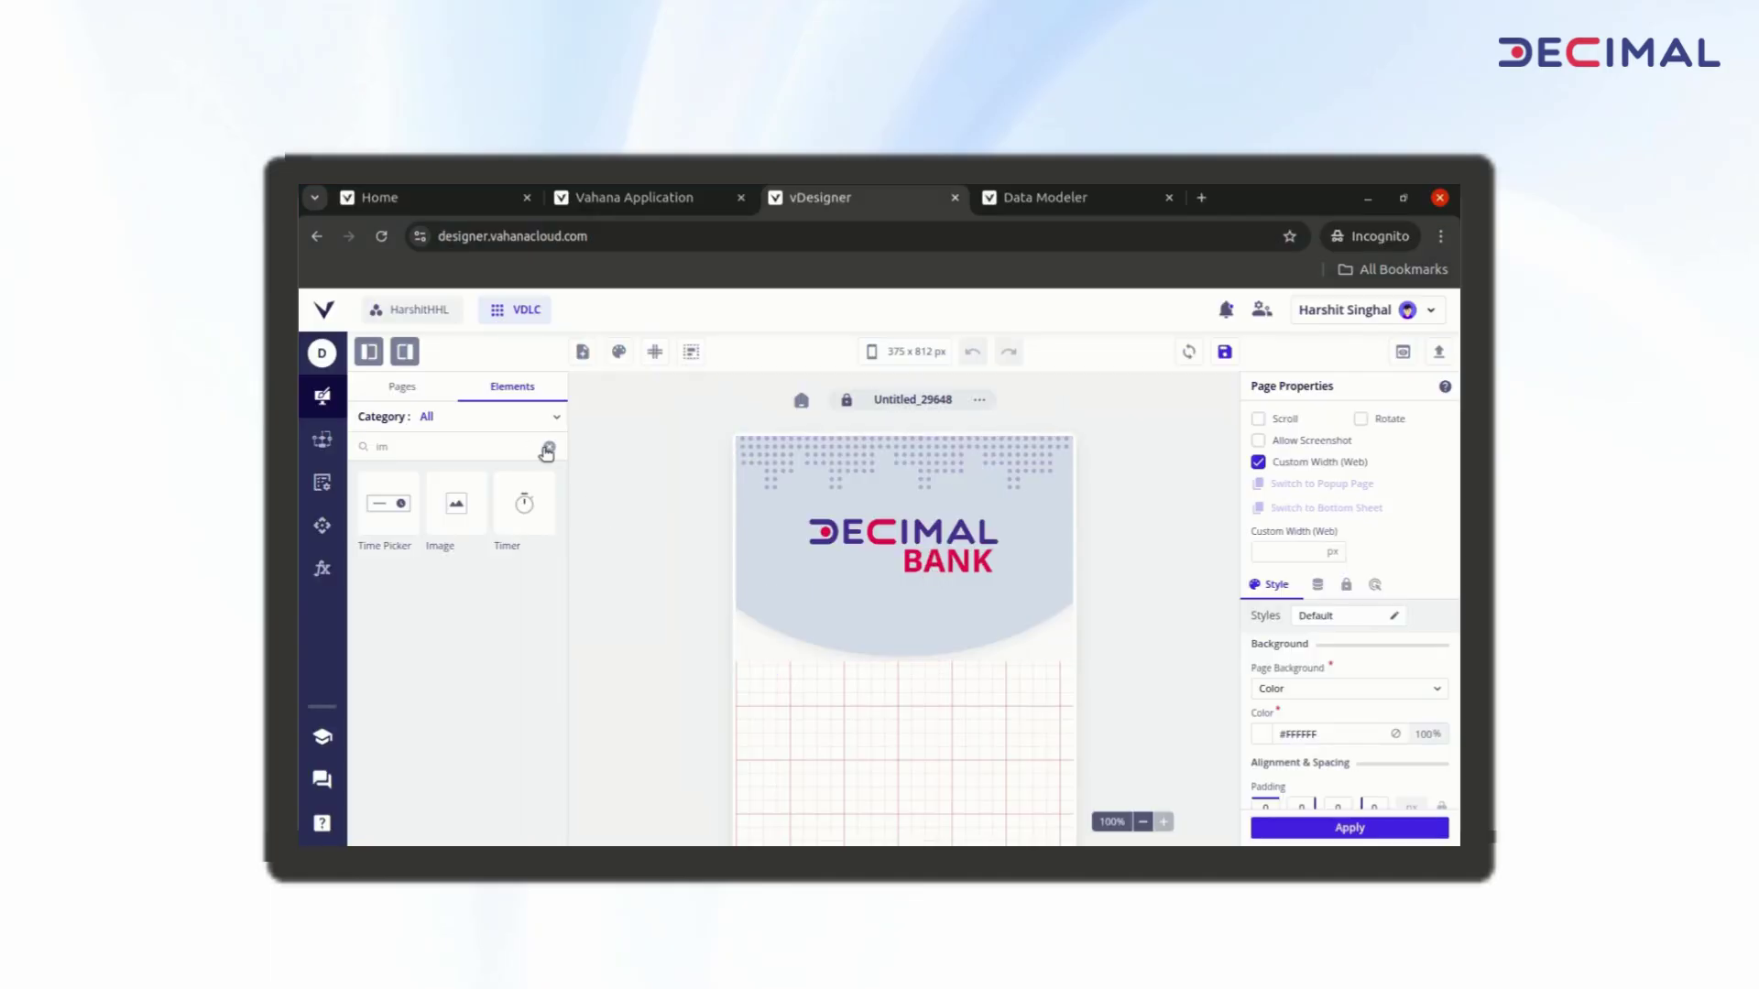
{"action": "left_click", "coordinate": [527, 447]}
{"action": "type", "text": "text"}
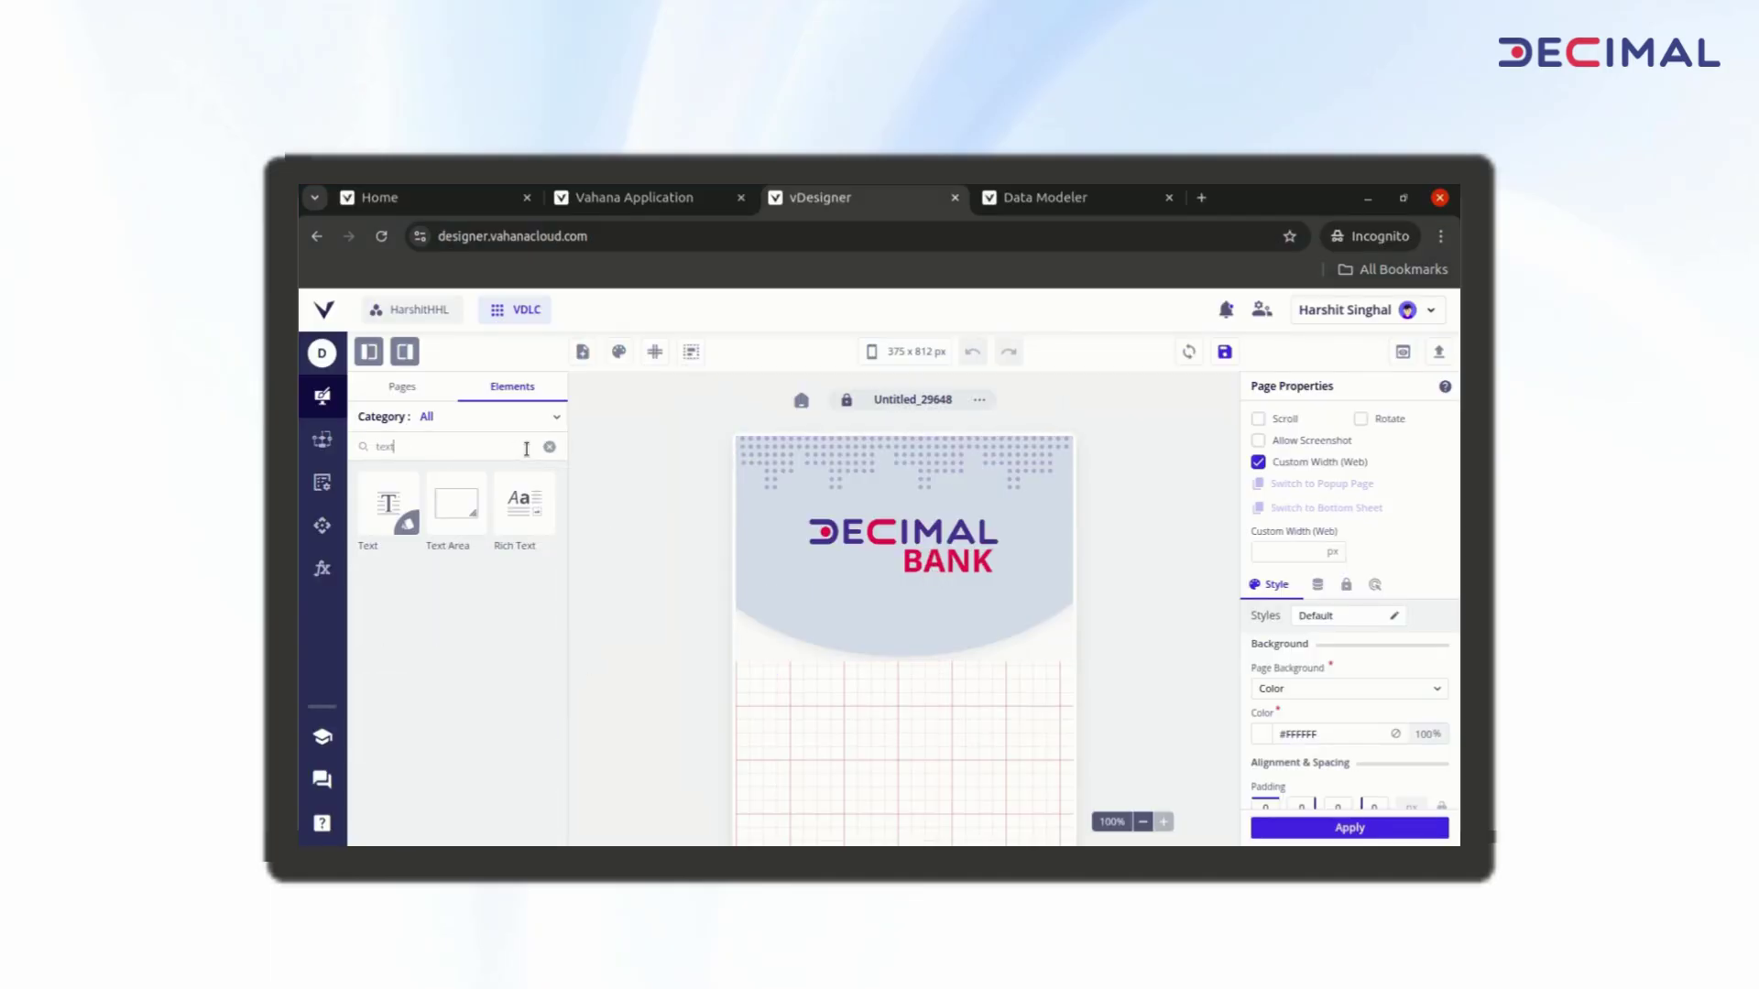
{"action": "left_click_drag", "start_coordinate": [389, 503], "coordinate": [810, 703]}
Step: Give the text element the reference name Text_welcome and set its text to "Welcome to"
{"action": "left_click", "coordinate": [1316, 441]}
{"action": "left_click", "coordinate": [1308, 484]}
{"action": "key", "text": "BackSpace"}
{"action": "key", "text": "BackSpace"}
{"action": "key", "text": "BackSpace"}
{"action": "key", "text": "BackSpace"}
{"action": "type", "text": "Welcome to"}
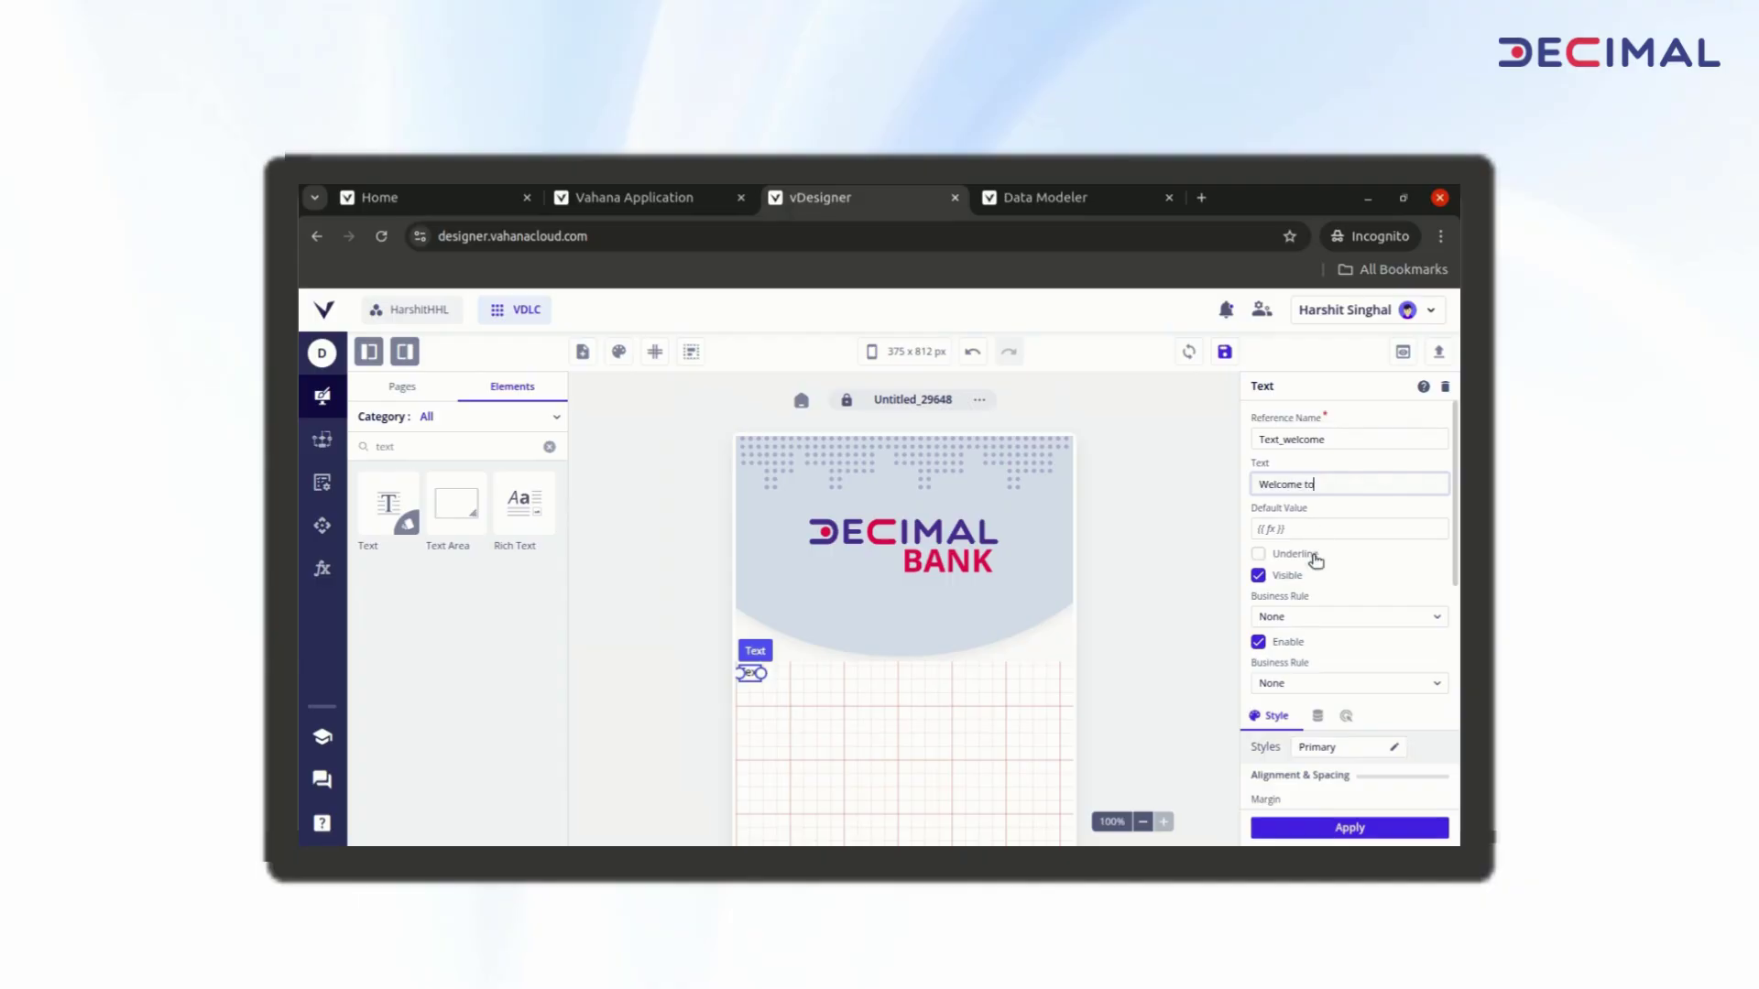
Step: Set the welcome text's margins to 72 px top, 0 right, 0 bottom and 32 px left
{"action": "scroll", "coordinate": [1317, 560], "scroll_direction": "down", "scroll_amount": 2}
{"action": "type", "text": "72"}
{"action": "left_click", "coordinate": [1304, 720]}
{"action": "key", "text": "Tab"}
{"action": "type", "text": "0"}
{"action": "key", "text": "Tab"}
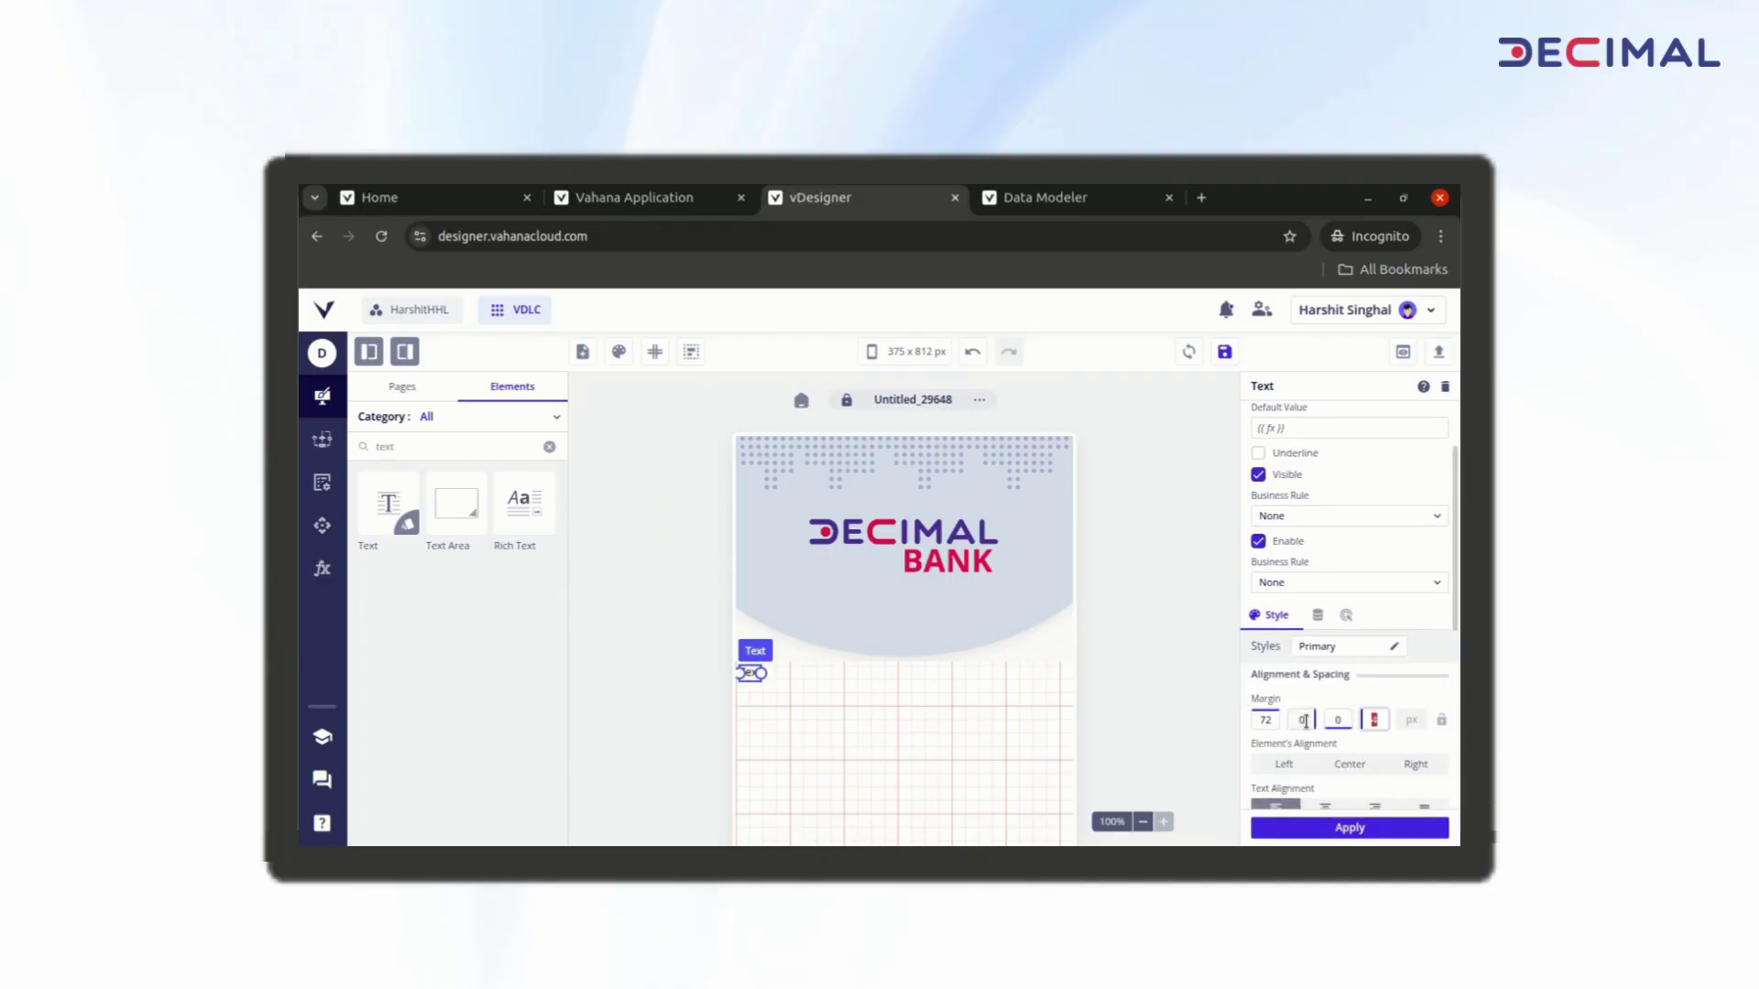
Step: Set the welcome text's font size to 14 px and its color to #687E96, and apply the changes
{"action": "scroll", "coordinate": [1308, 727], "scroll_direction": "down", "scroll_amount": 6}
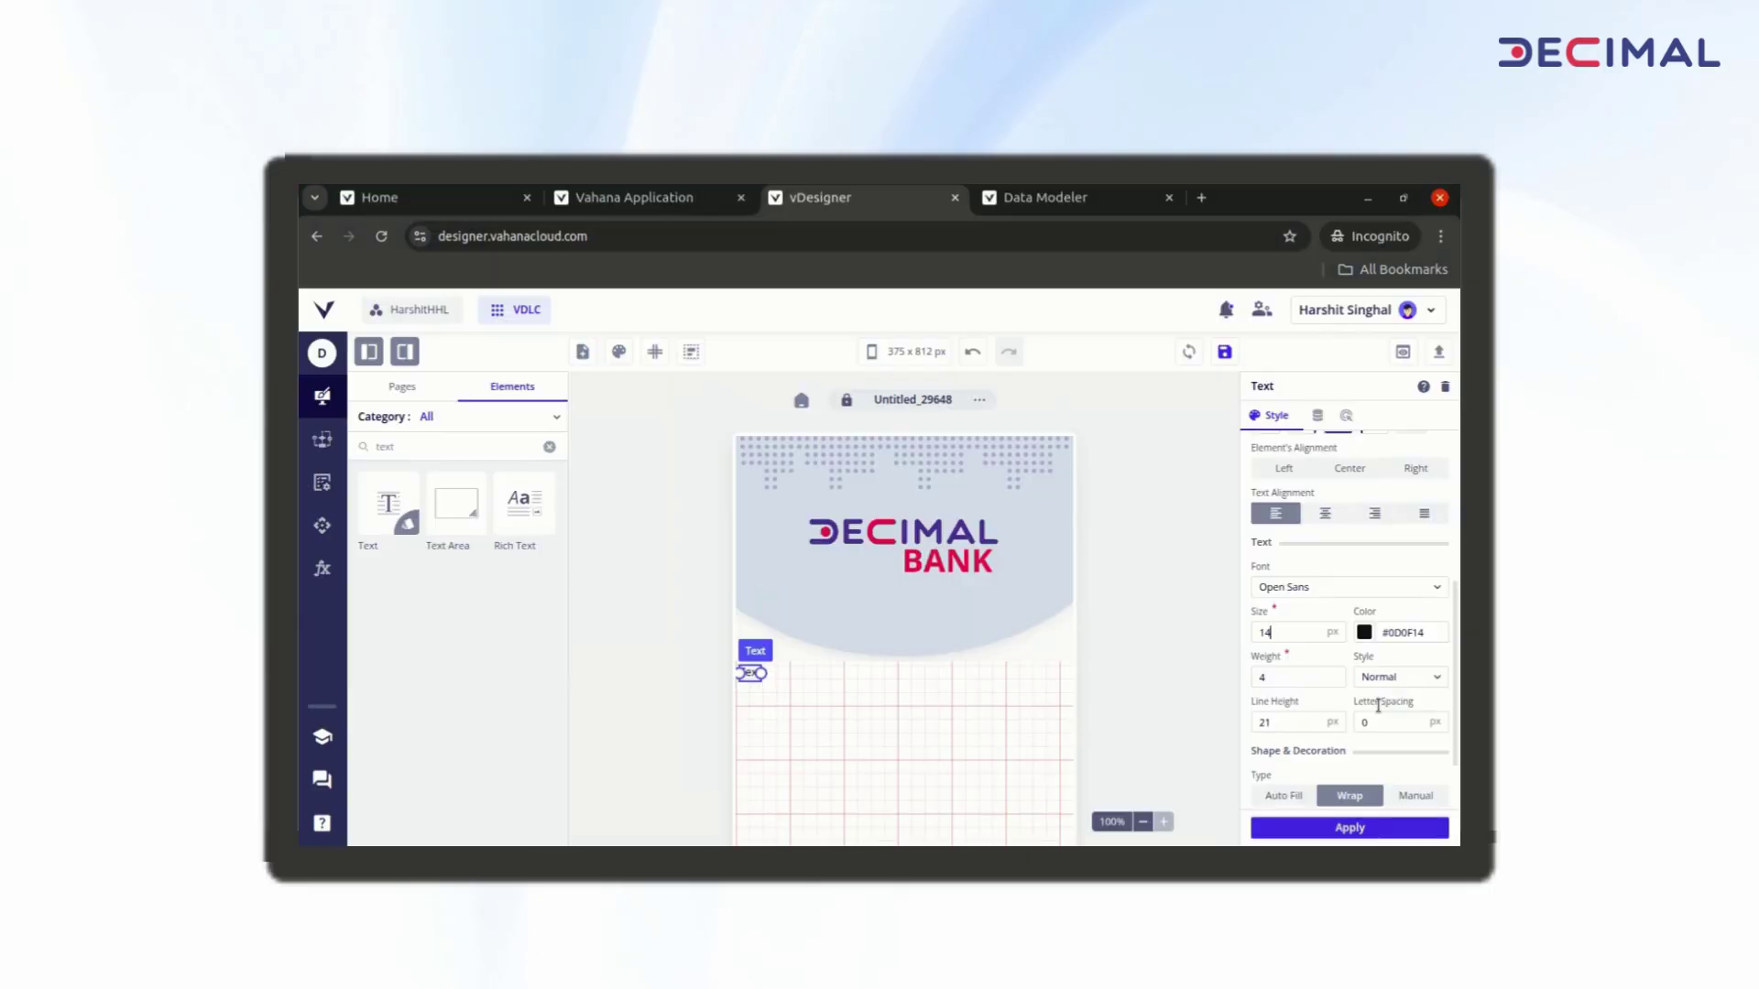
{"action": "double_click", "coordinate": [1411, 632]}
{"action": "type", "text": "687E96"}
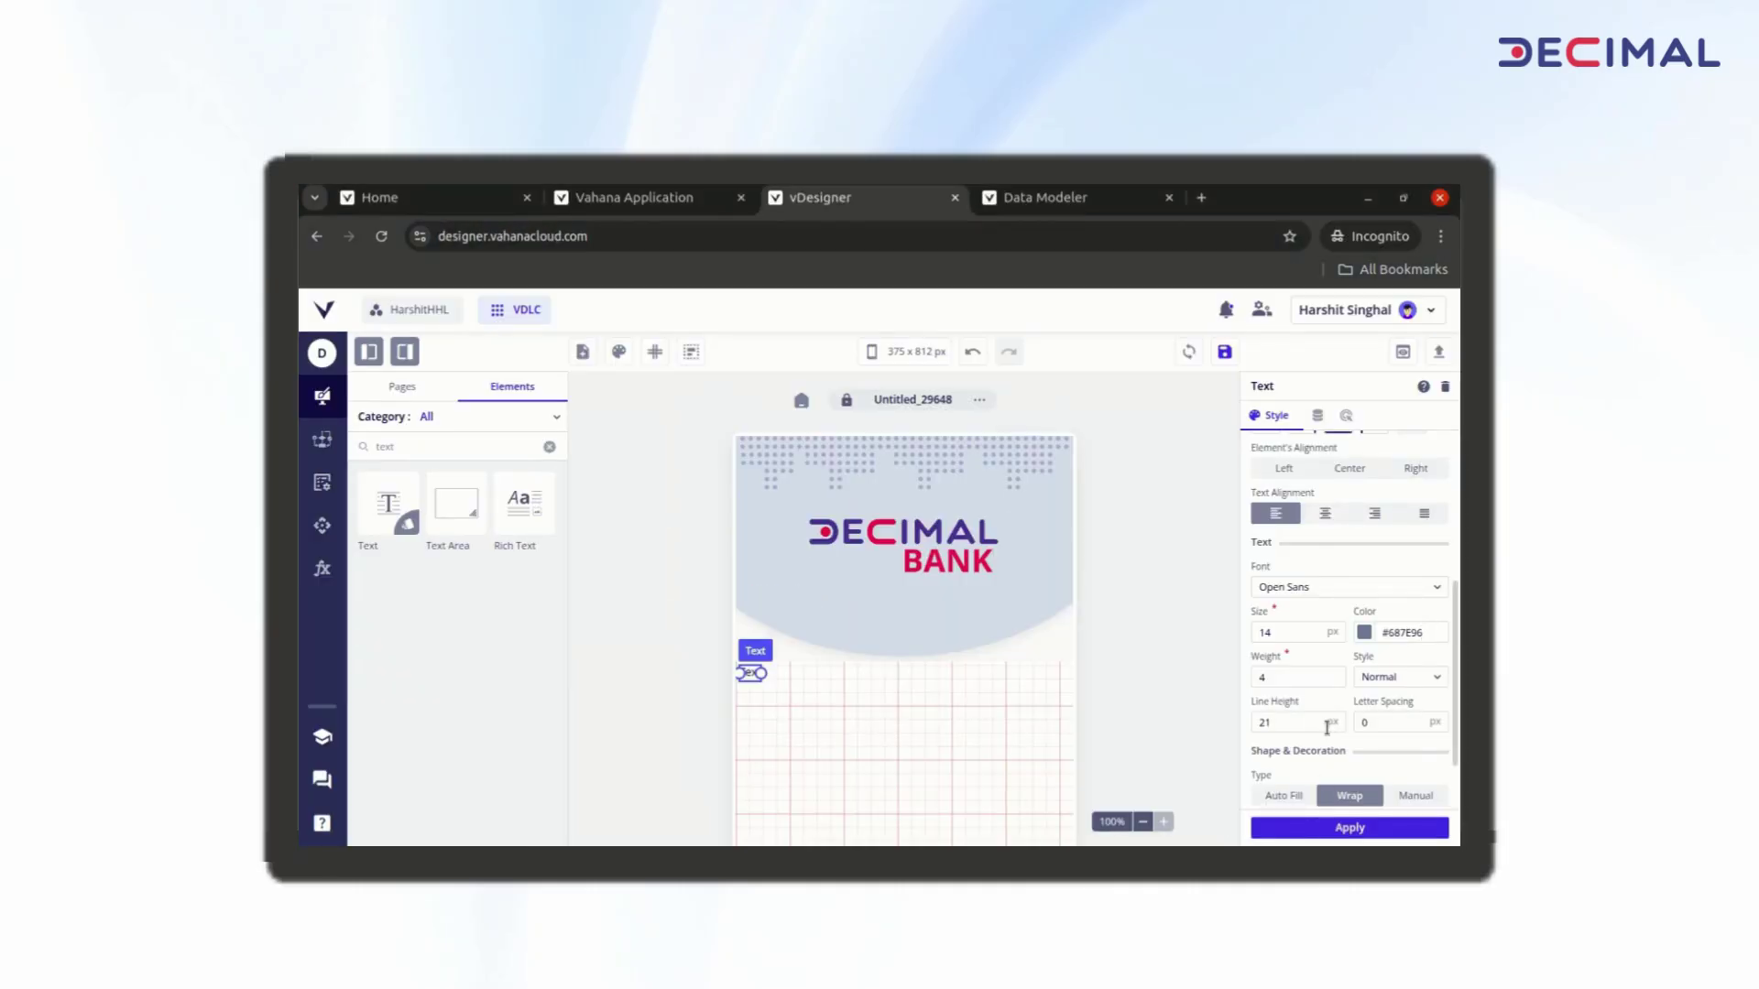
{"action": "scroll", "coordinate": [1327, 788], "scroll_direction": "down", "scroll_amount": 2}
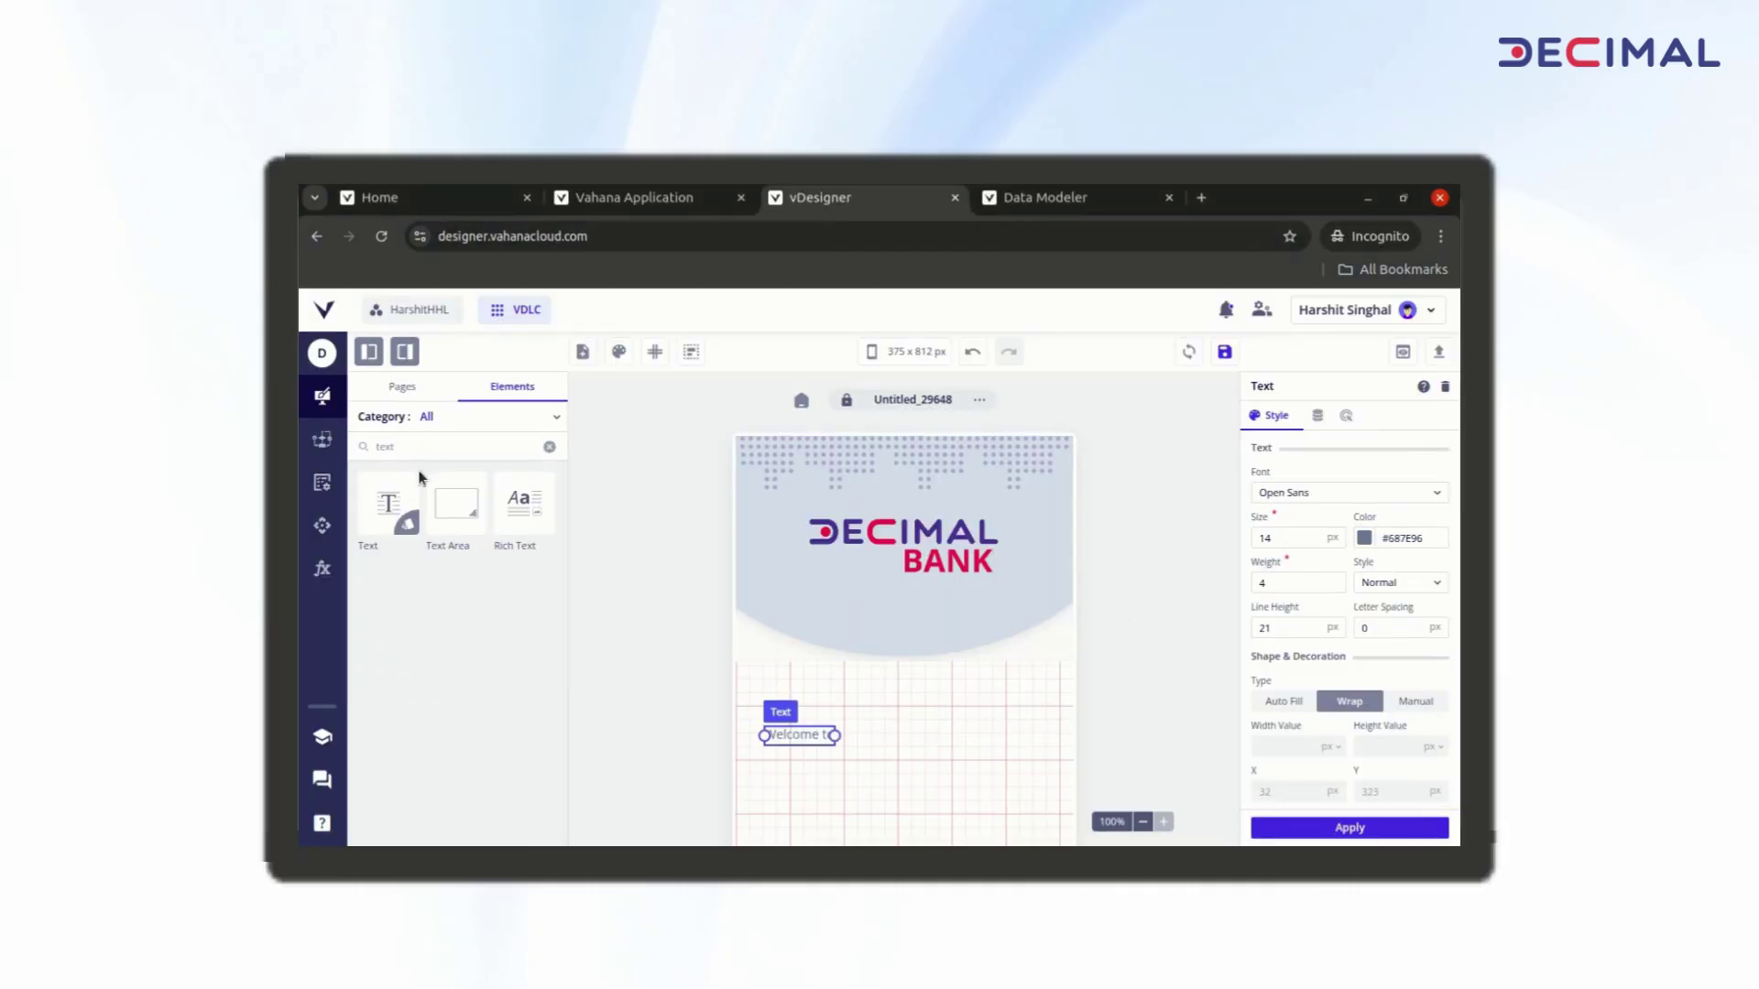
Step: Add a second Text element below "Welcome to", rename its reference to match, and set its text to "Decimal Bank"
{"action": "left_click_drag", "start_coordinate": [388, 502], "coordinate": [806, 768]}
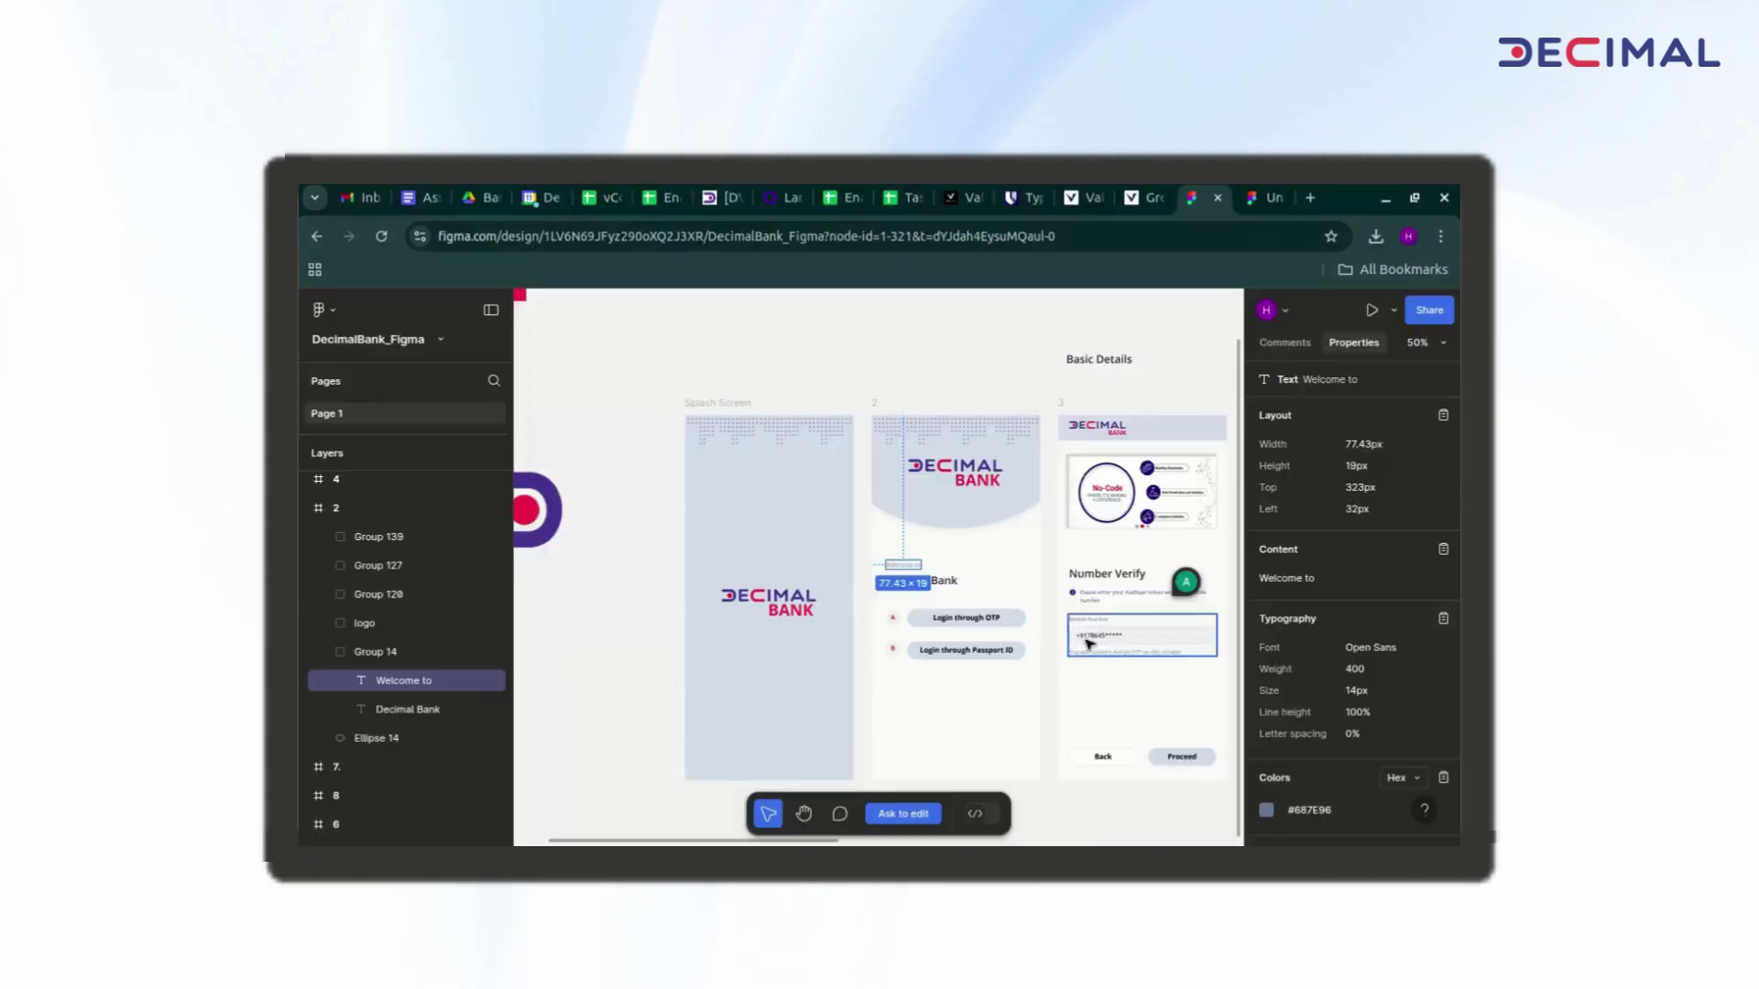
{"action": "left_click", "coordinate": [943, 585]}
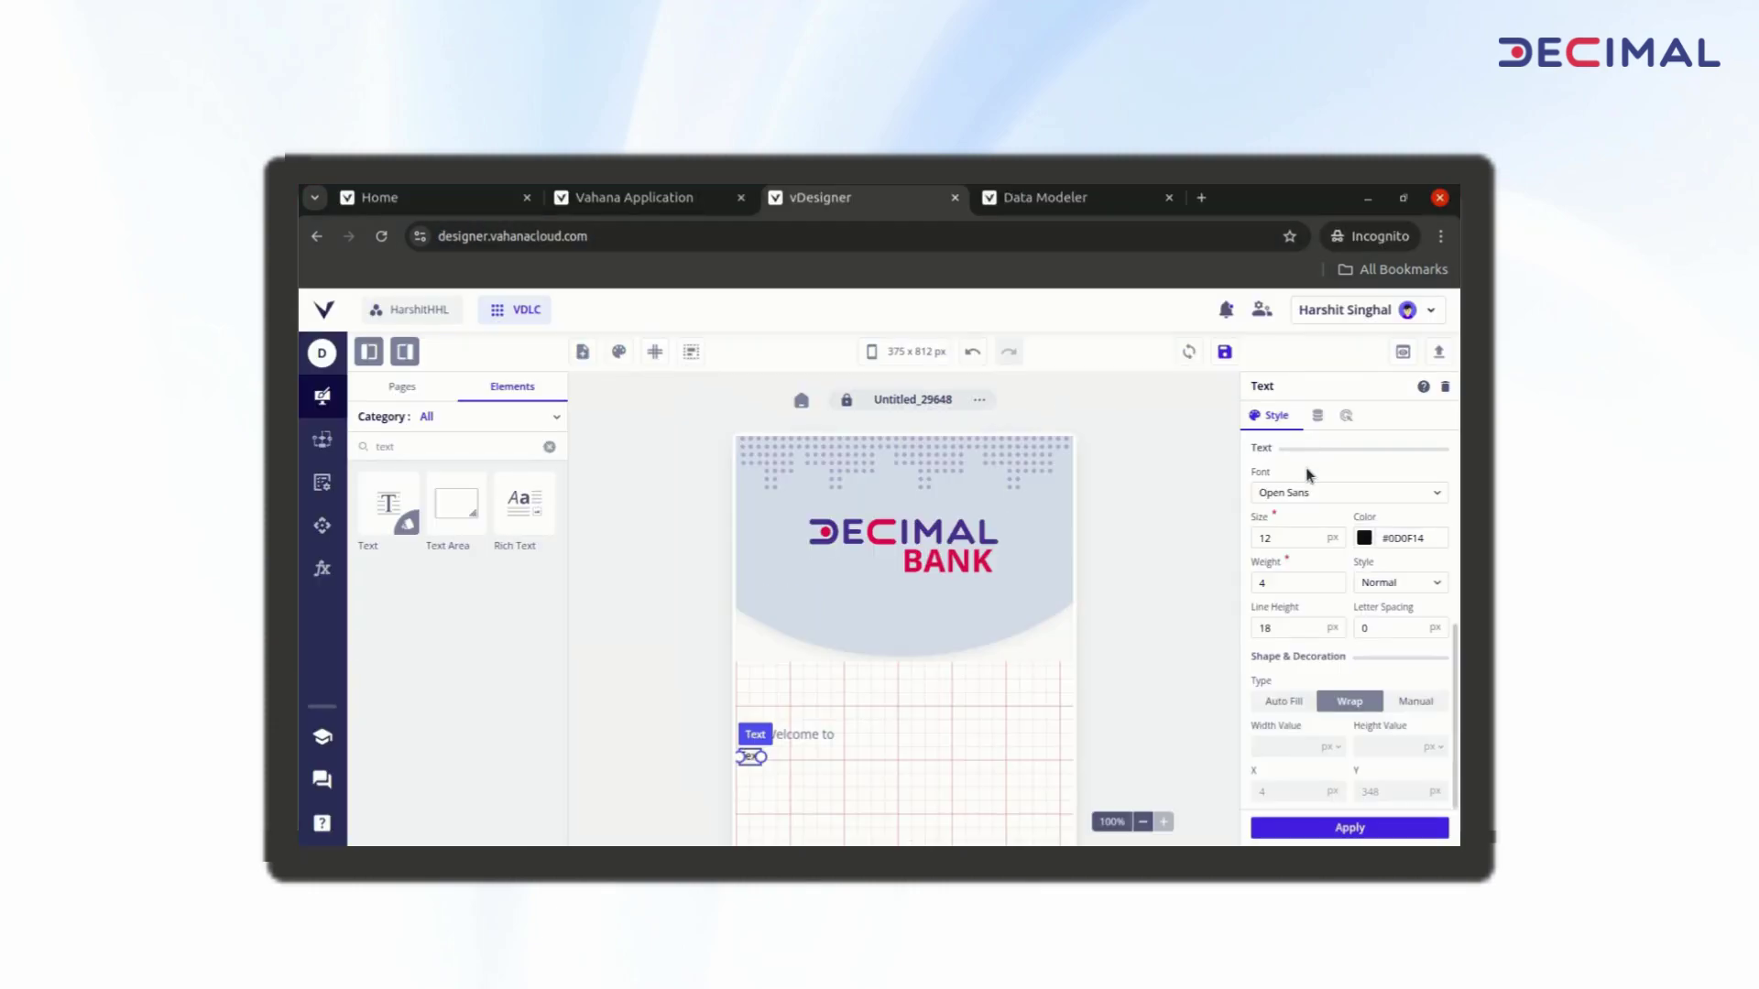
{"action": "scroll", "coordinate": [1320, 458], "scroll_direction": "up", "scroll_amount": 3}
{"action": "left_click", "coordinate": [1319, 442]}
{"action": "key", "text": "BackSpace"}
{"action": "key", "text": "BackSpace"}
{"action": "key", "text": "BackSpace"}
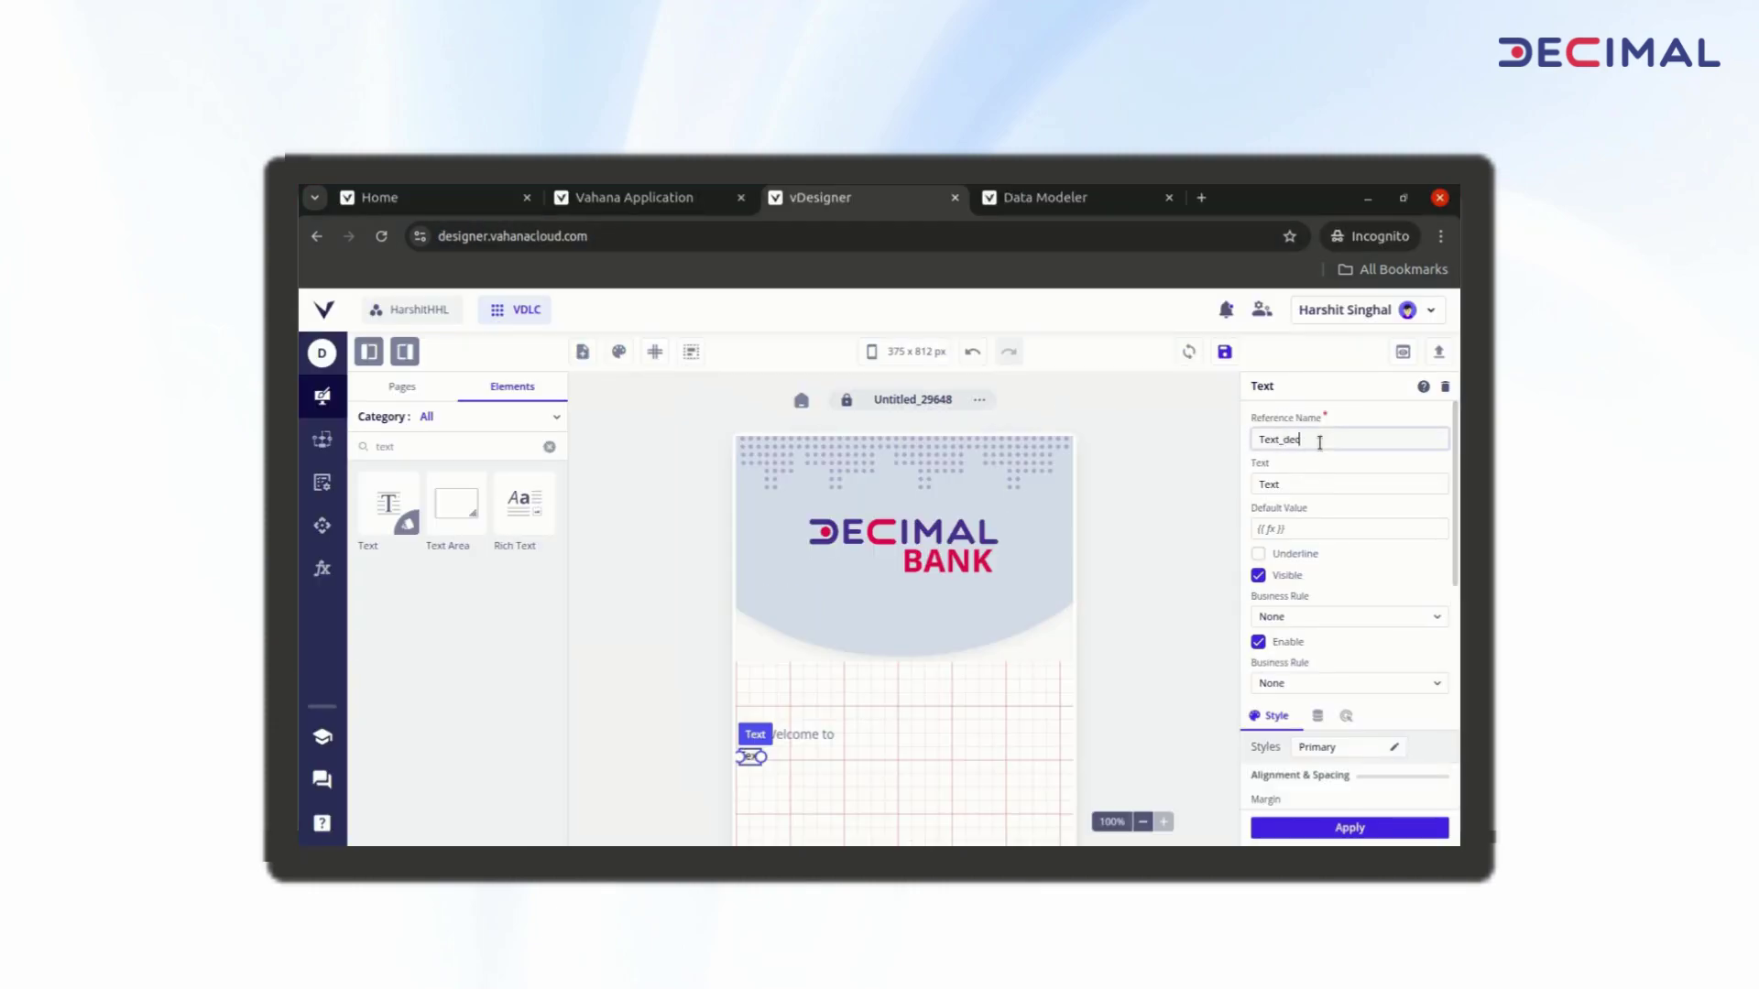
{"action": "double_click", "coordinate": [1319, 484]}
{"action": "type", "text": "Decimal Bank"}
Step: Set the "Decimal Bank" text's margins to 8 px top, 0 right, 0 bottom and 32 px left
{"action": "scroll", "coordinate": [1302, 562], "scroll_direction": "down", "scroll_amount": 3}
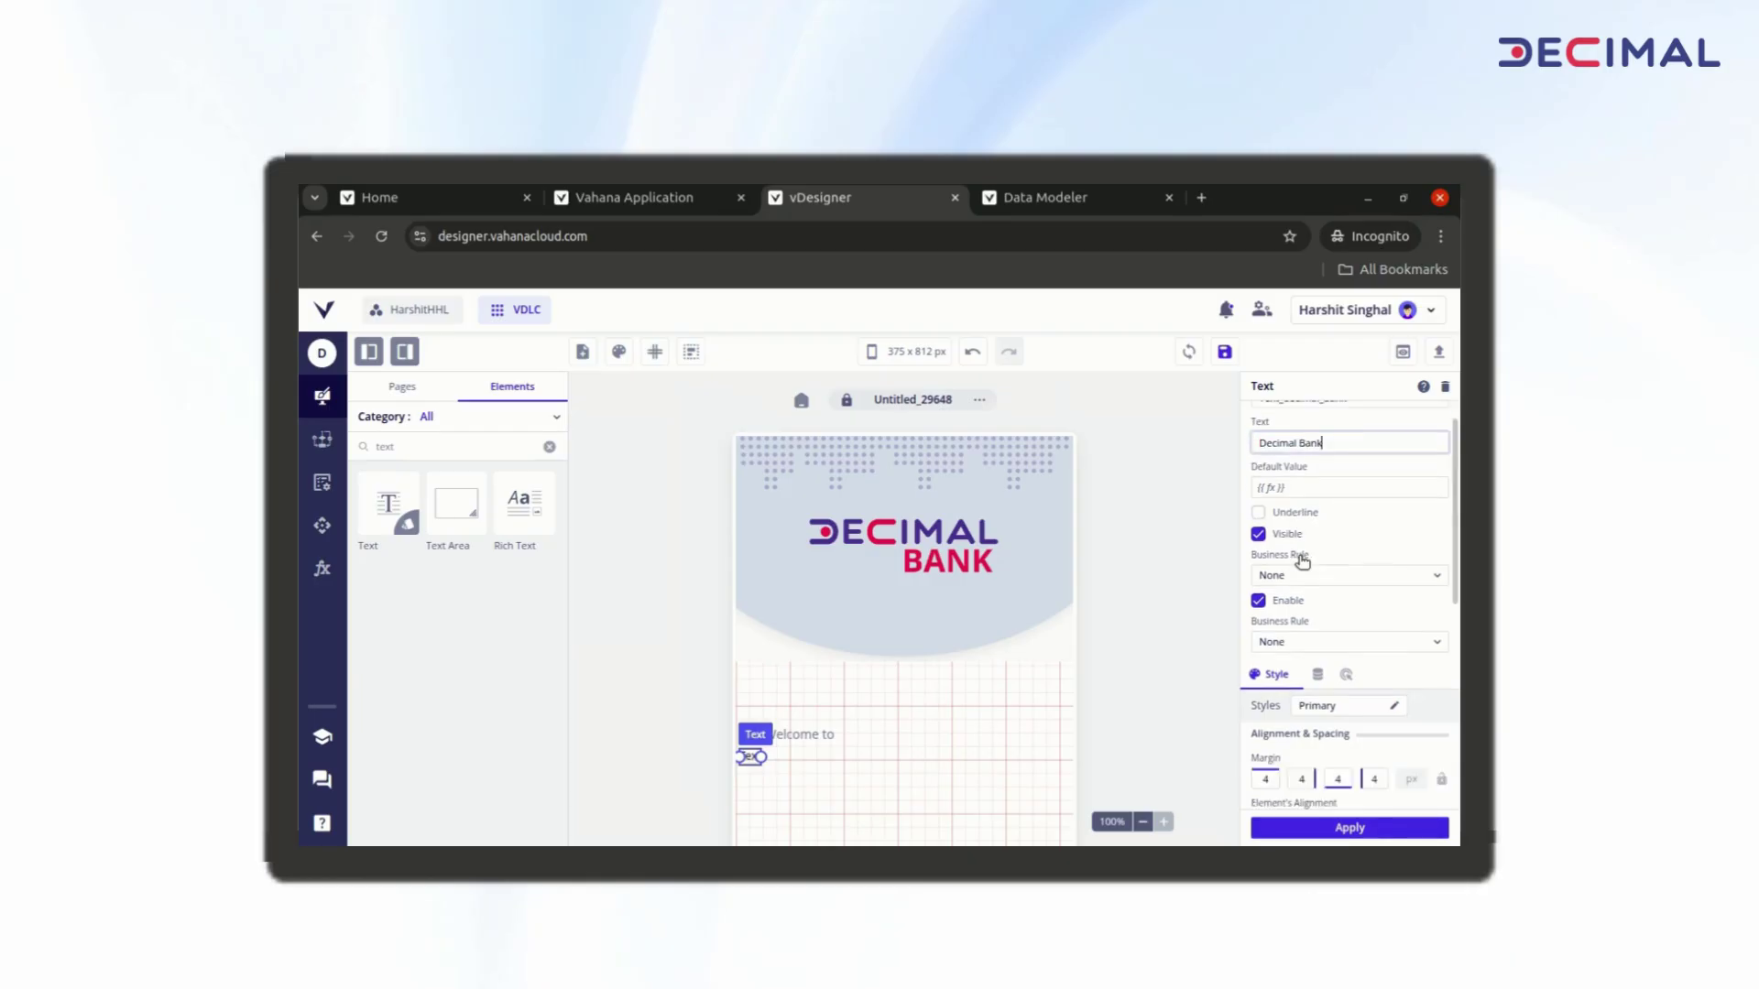
{"action": "left_click", "coordinate": [1282, 601]}
{"action": "type", "text": "8"}
{"action": "key", "text": "Tab"}
{"action": "type", "text": "0"}
{"action": "key", "text": "Tab"}
{"action": "type", "text": "0"}
{"action": "key", "text": "Tab"}
Step: Style the "Decimal Bank" text with size 24 px, color #2B2C3E and weight 6, and save the page
{"action": "scroll", "coordinate": [1337, 679], "scroll_direction": "down", "scroll_amount": 2}
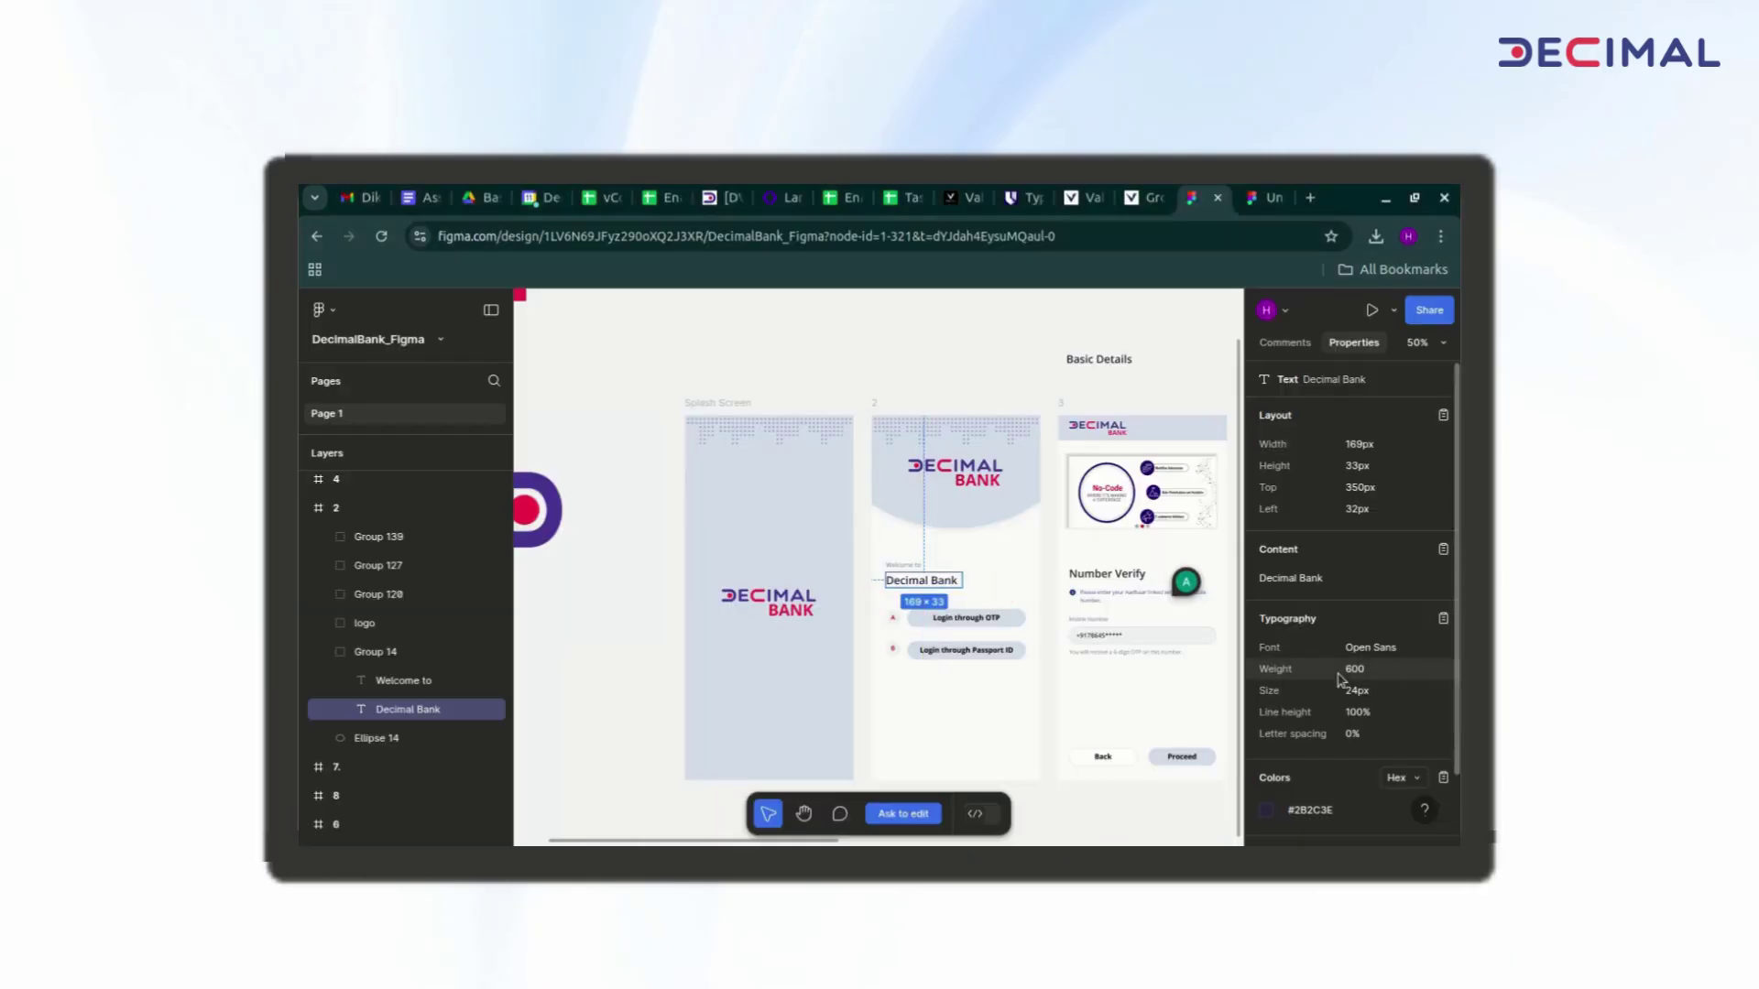
{"action": "left_click", "coordinate": [1302, 666]}
{"action": "type", "text": "12"}
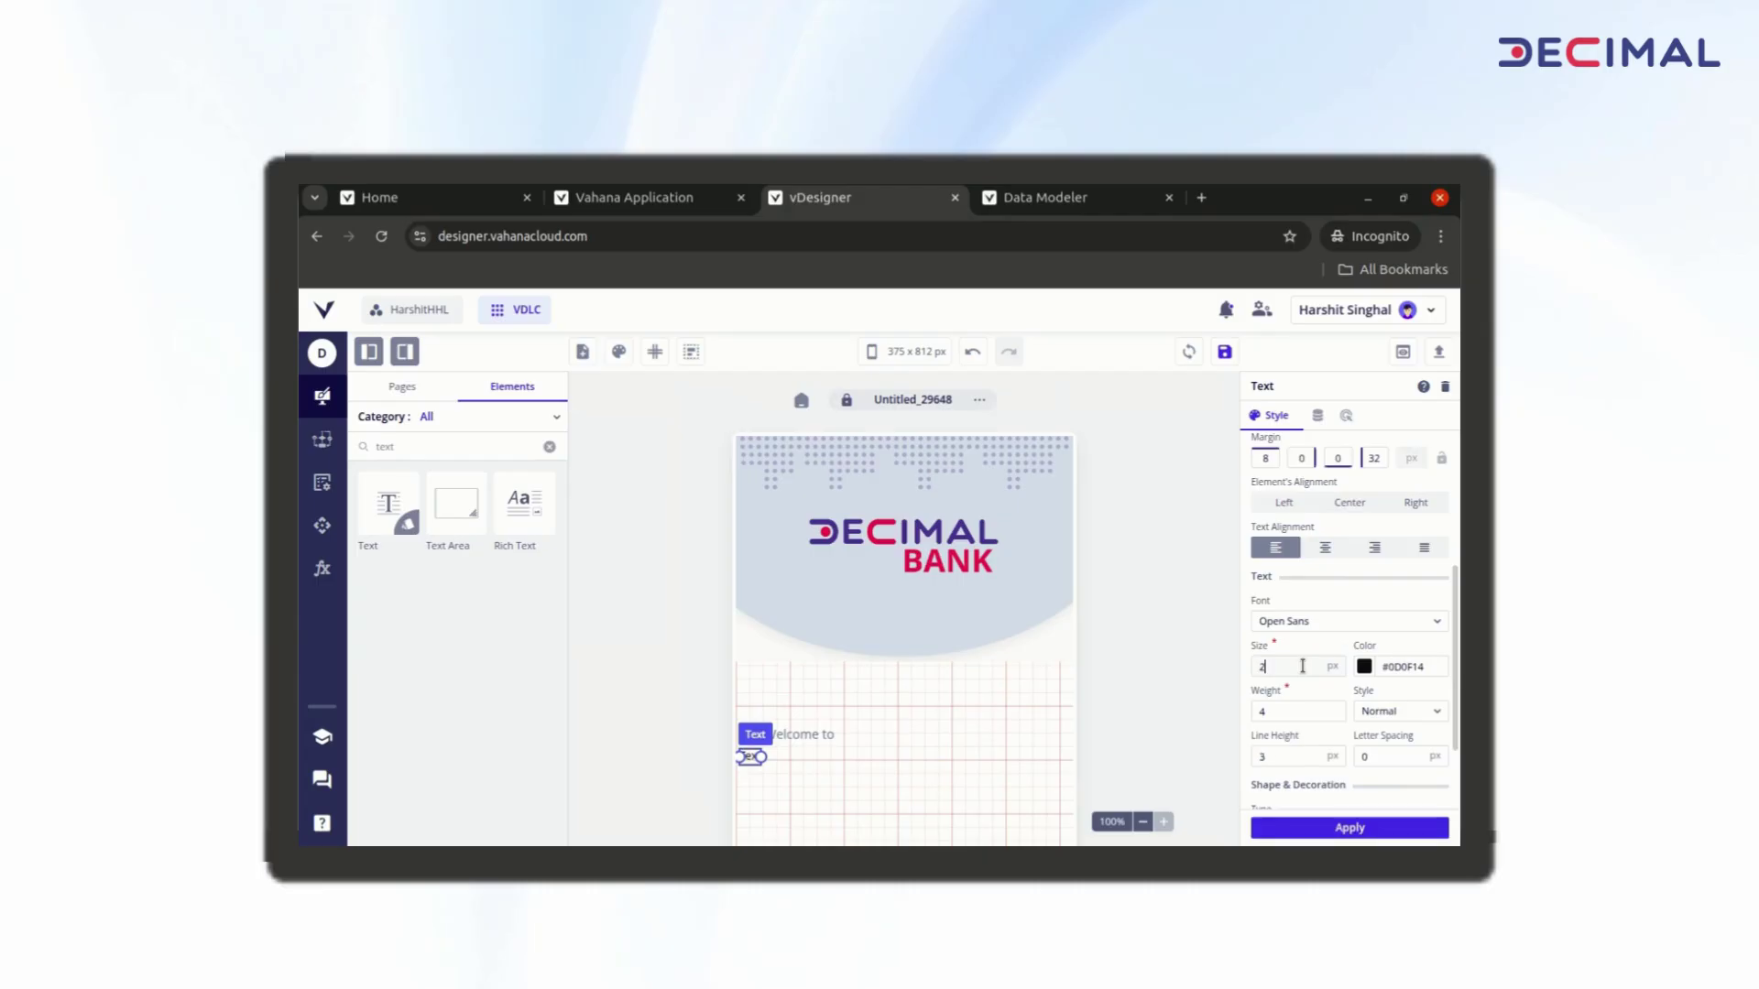
{"action": "type", "text": "4"}
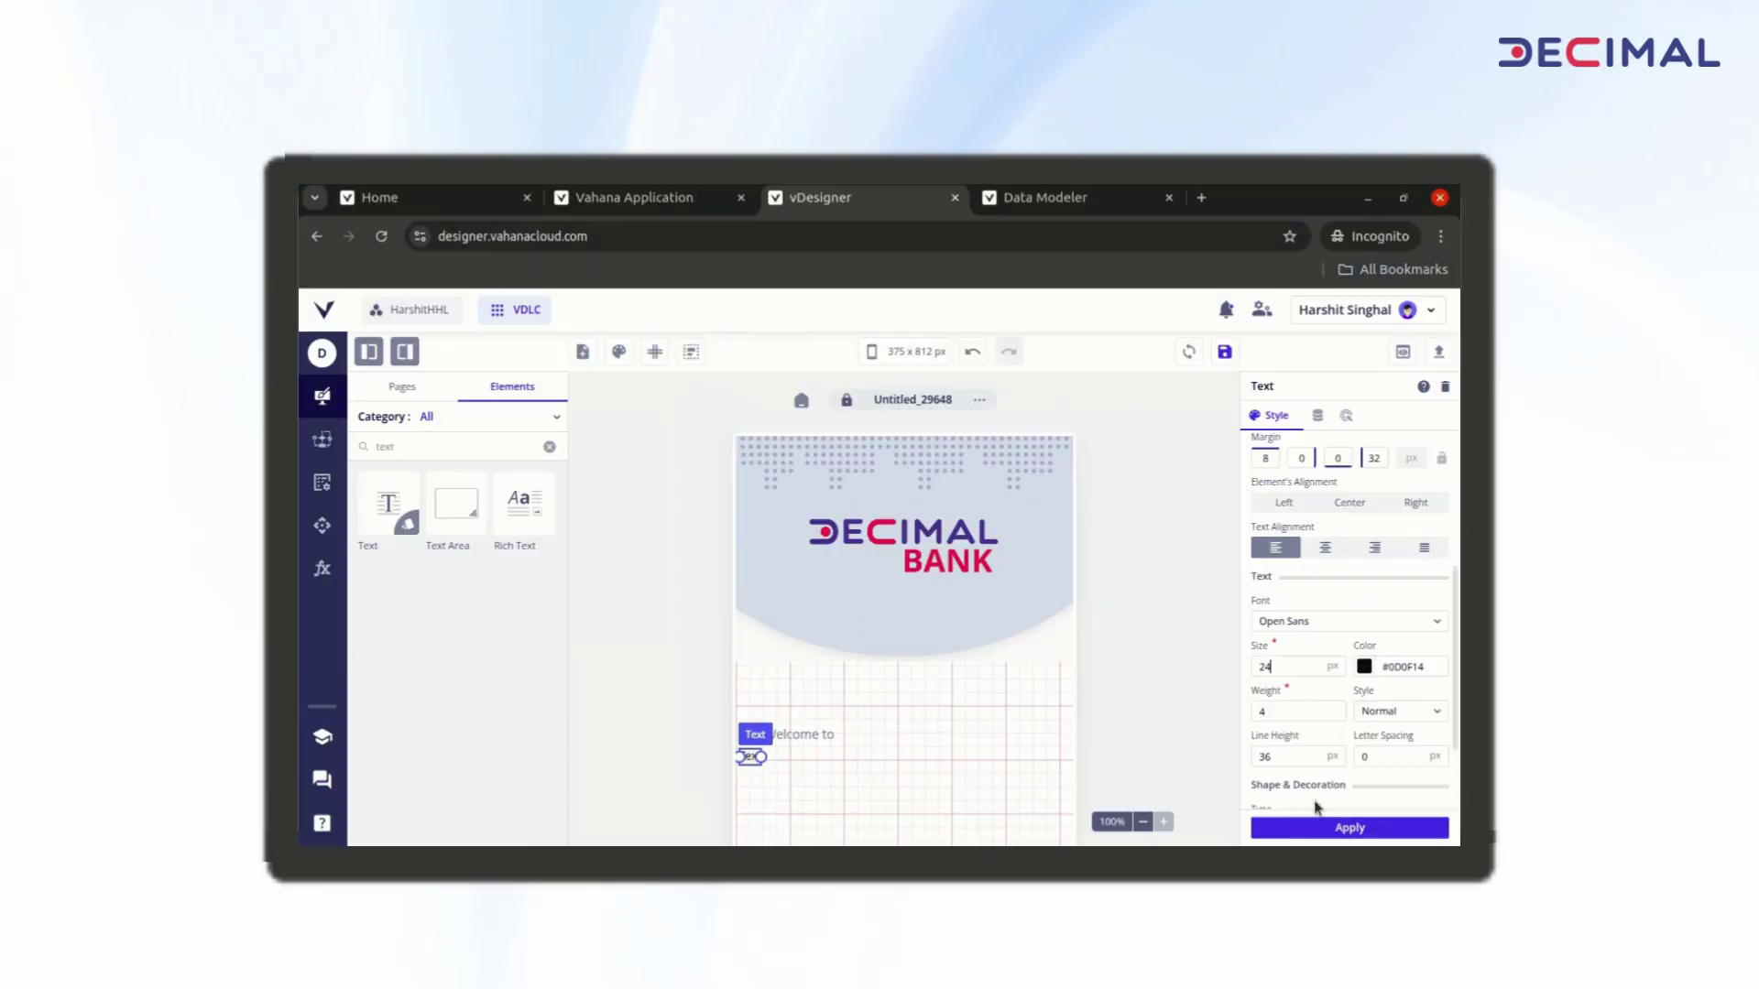
{"action": "left_click", "coordinate": [1432, 667]}
{"action": "key", "text": "ctrl+a"}
{"action": "type", "text": "#2B2C3E"}
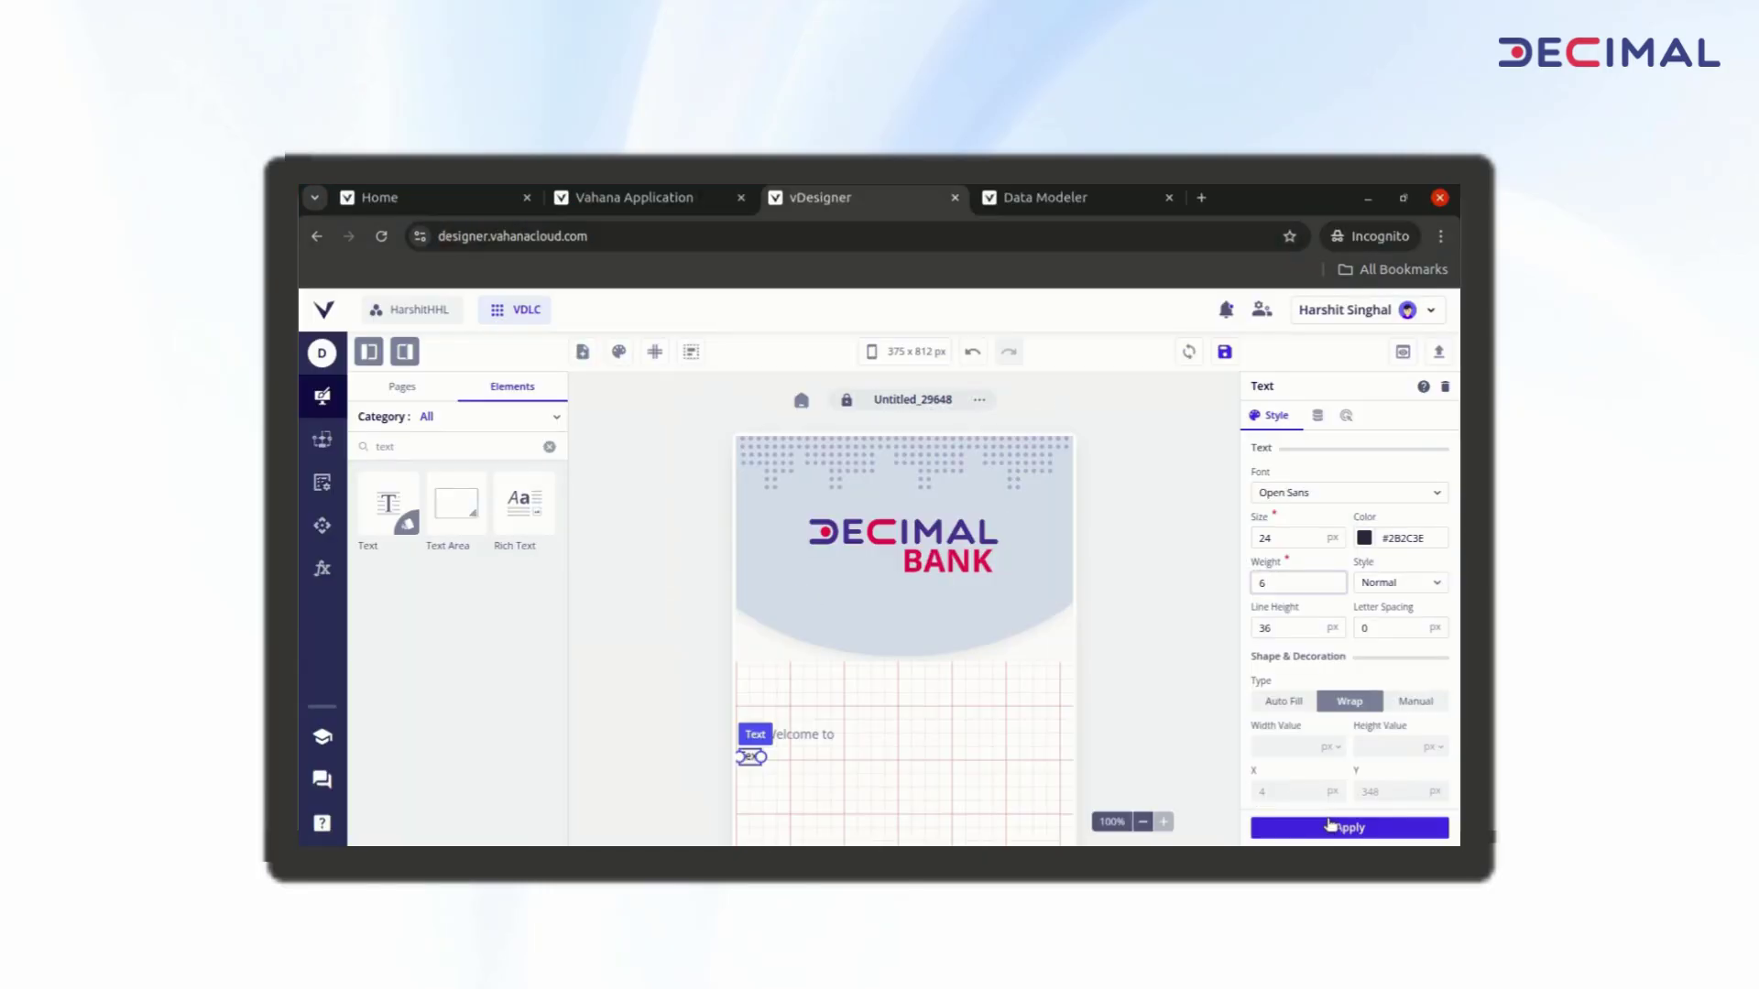
{"action": "left_click", "coordinate": [1348, 827]}
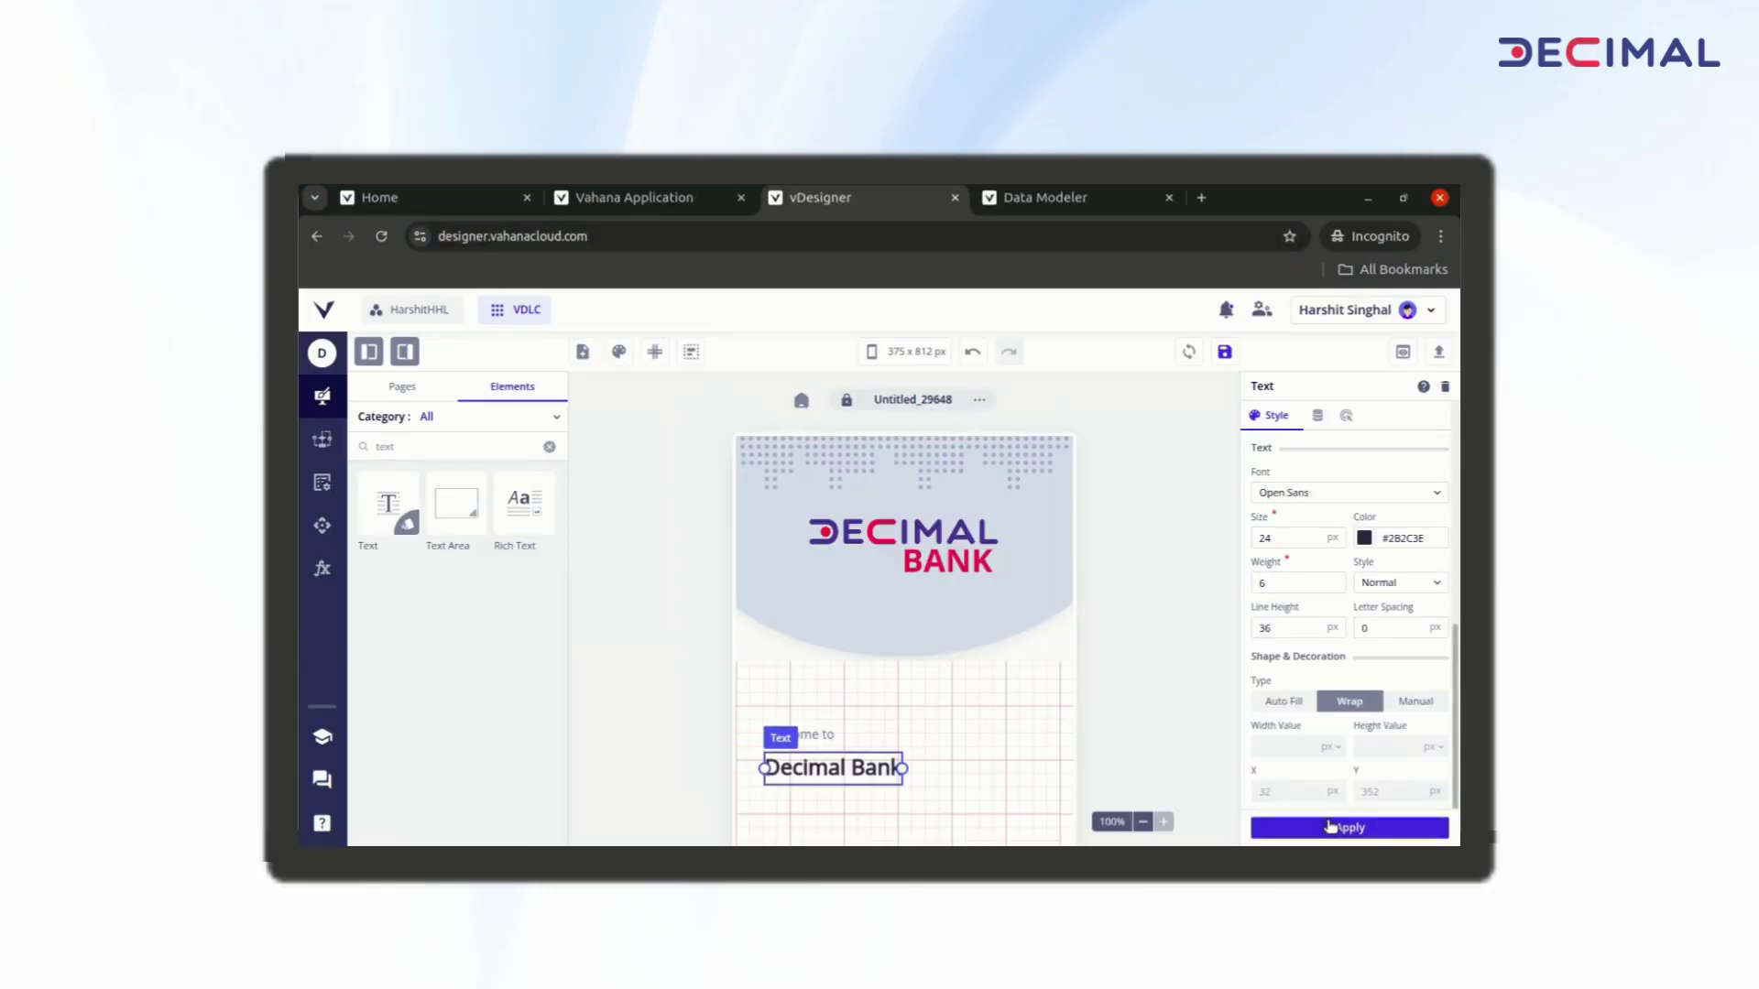
{"action": "left_click", "coordinate": [1225, 352]}
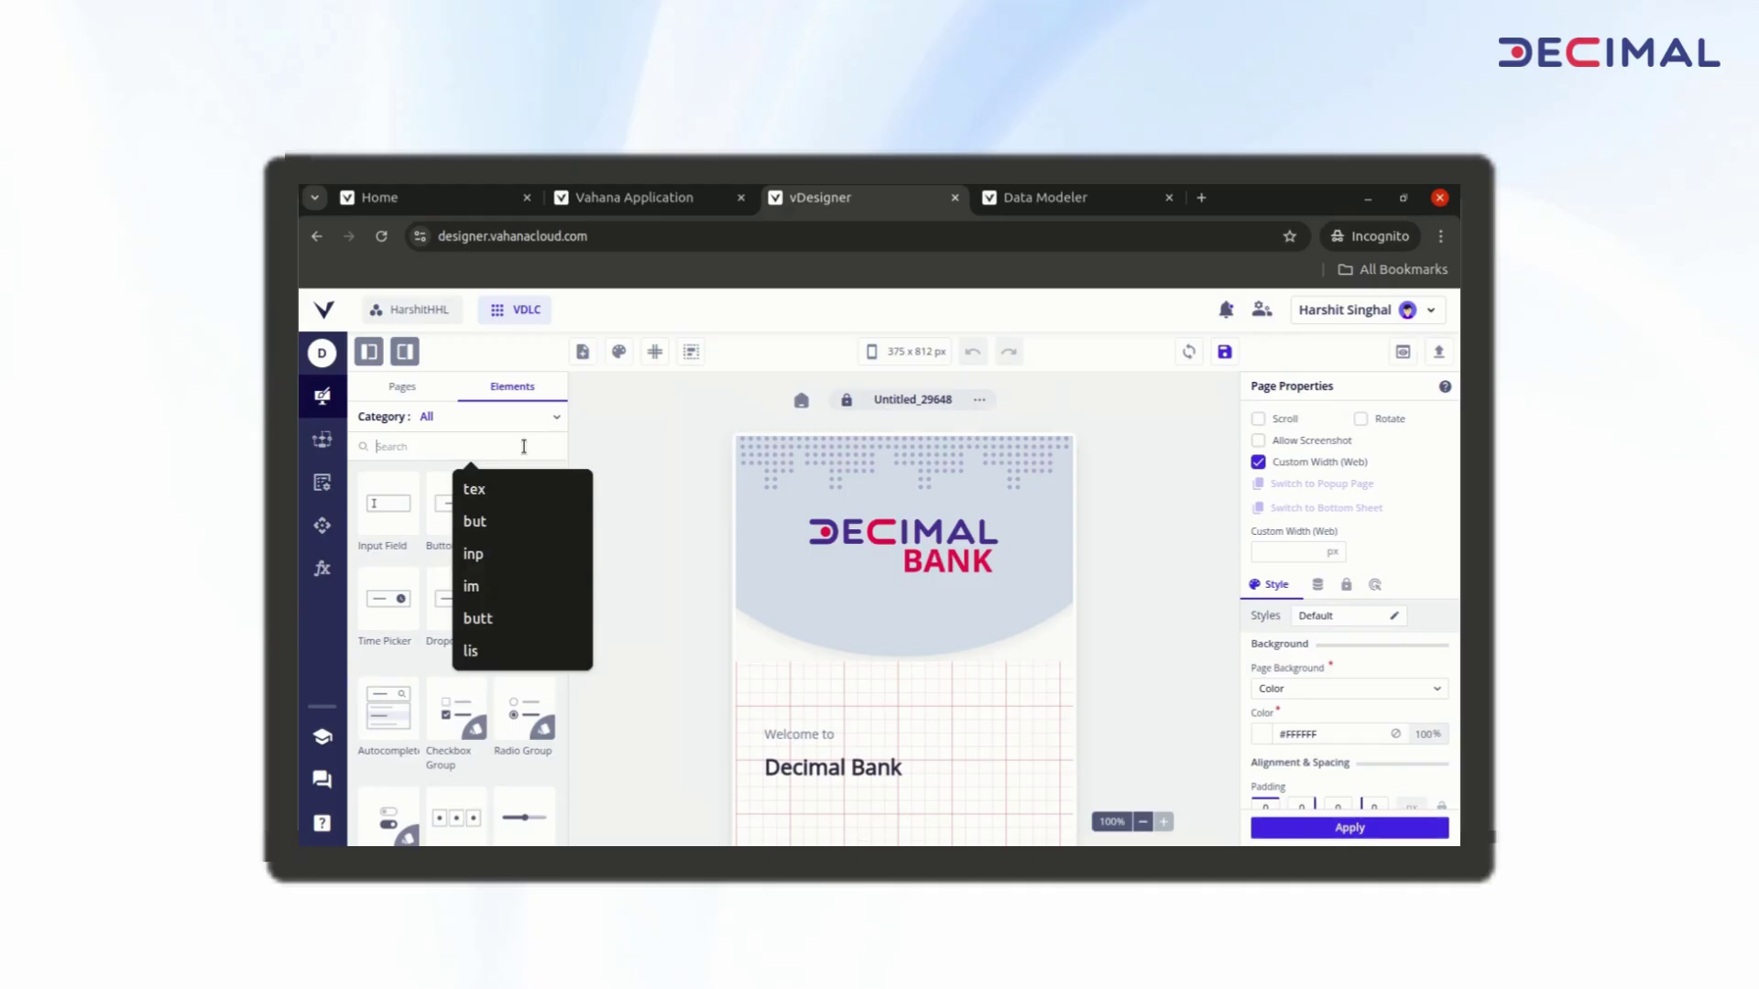
Step: Add a Card element below the "Decimal Bank" text and give it the reference name PC_forA
{"action": "type", "text": "card"}
{"action": "left_click_drag", "start_coordinate": [389, 503], "coordinate": [795, 818]}
{"action": "scroll", "coordinate": [1166, 695], "scroll_direction": "down", "scroll_amount": 2}
{"action": "left_click", "coordinate": [1332, 442]}
{"action": "key", "text": "BackSpace"}
{"action": "key", "text": "BackSpace"}
{"action": "key", "text": "BackSpace"}
{"action": "key", "text": "BackSpace"}
{"action": "key", "text": "BackSpace"}
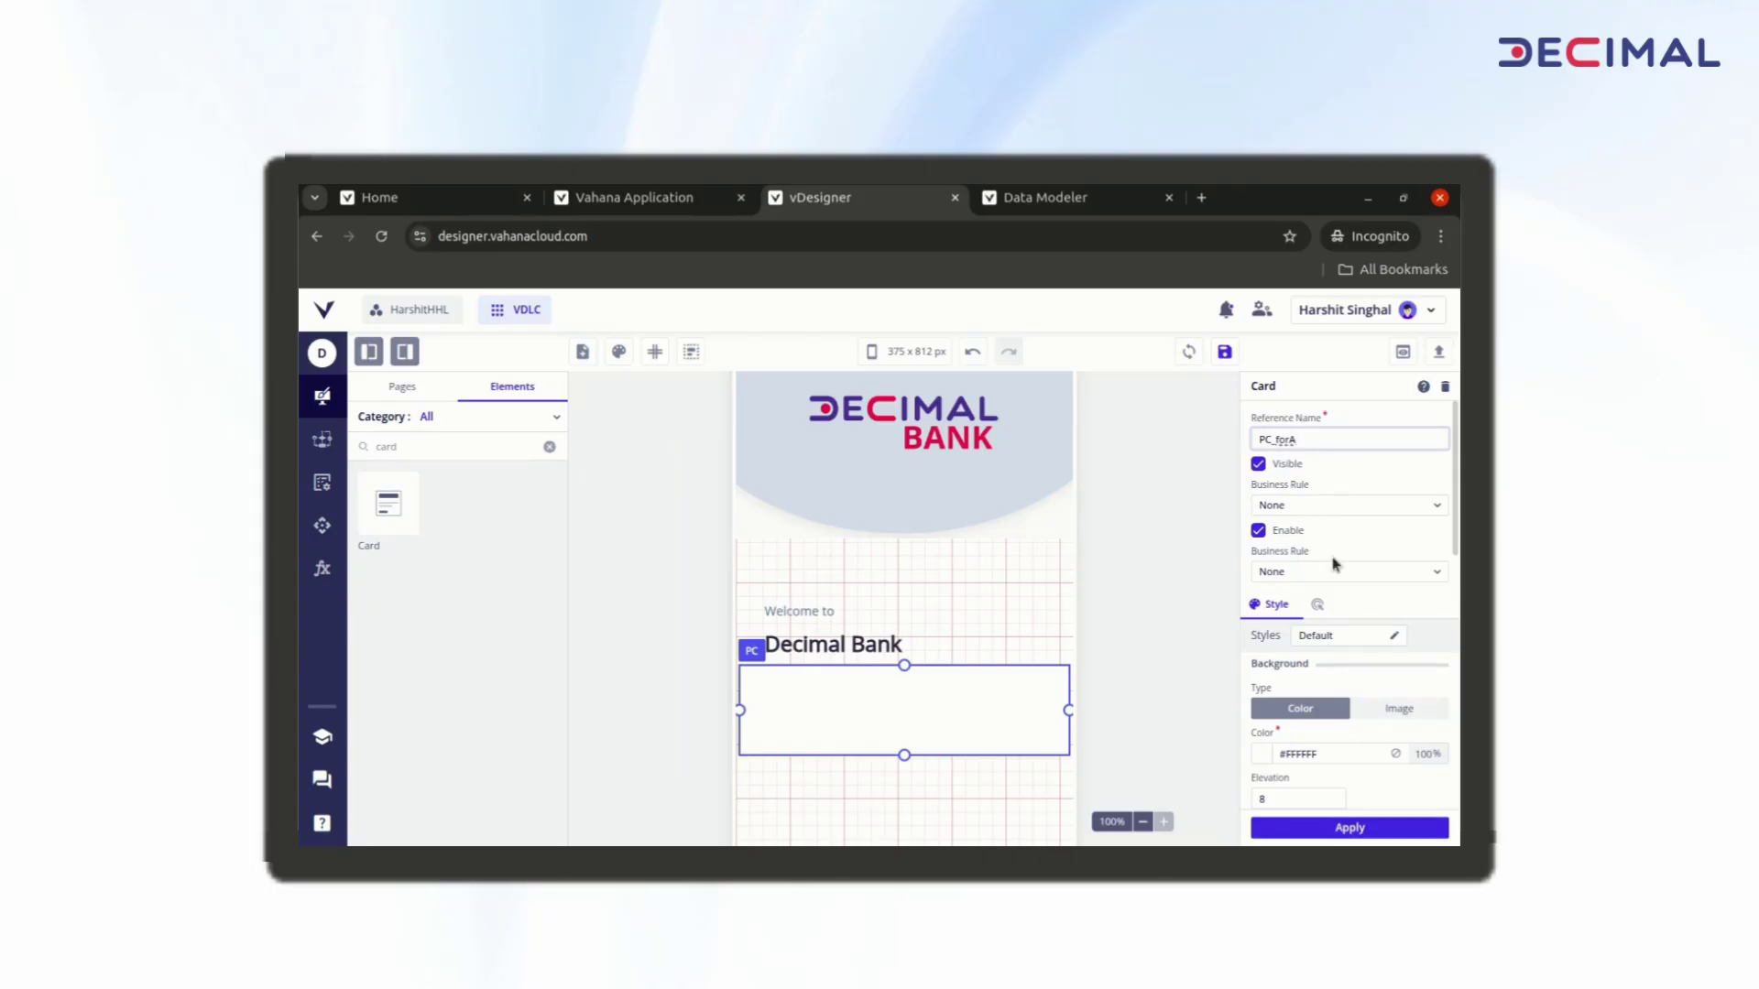
Step: Set the PC_forA card's elevation to 0 and its margins to 51 px top, 0 right, 0 bottom and 32 px left
{"action": "scroll", "coordinate": [1333, 564], "scroll_direction": "down", "scroll_amount": 2}
{"action": "left_click", "coordinate": [1308, 605]}
{"action": "scroll", "coordinate": [1323, 598], "scroll_direction": "down", "scroll_amount": 2}
{"action": "left_click", "coordinate": [1270, 640]}
{"action": "key", "text": "BackSpace"}
{"action": "type", "text": "50"}
{"action": "key", "text": "Tab"}
{"action": "type", "text": "0"}
{"action": "key", "text": "Tab"}
{"action": "type", "text": "0"}
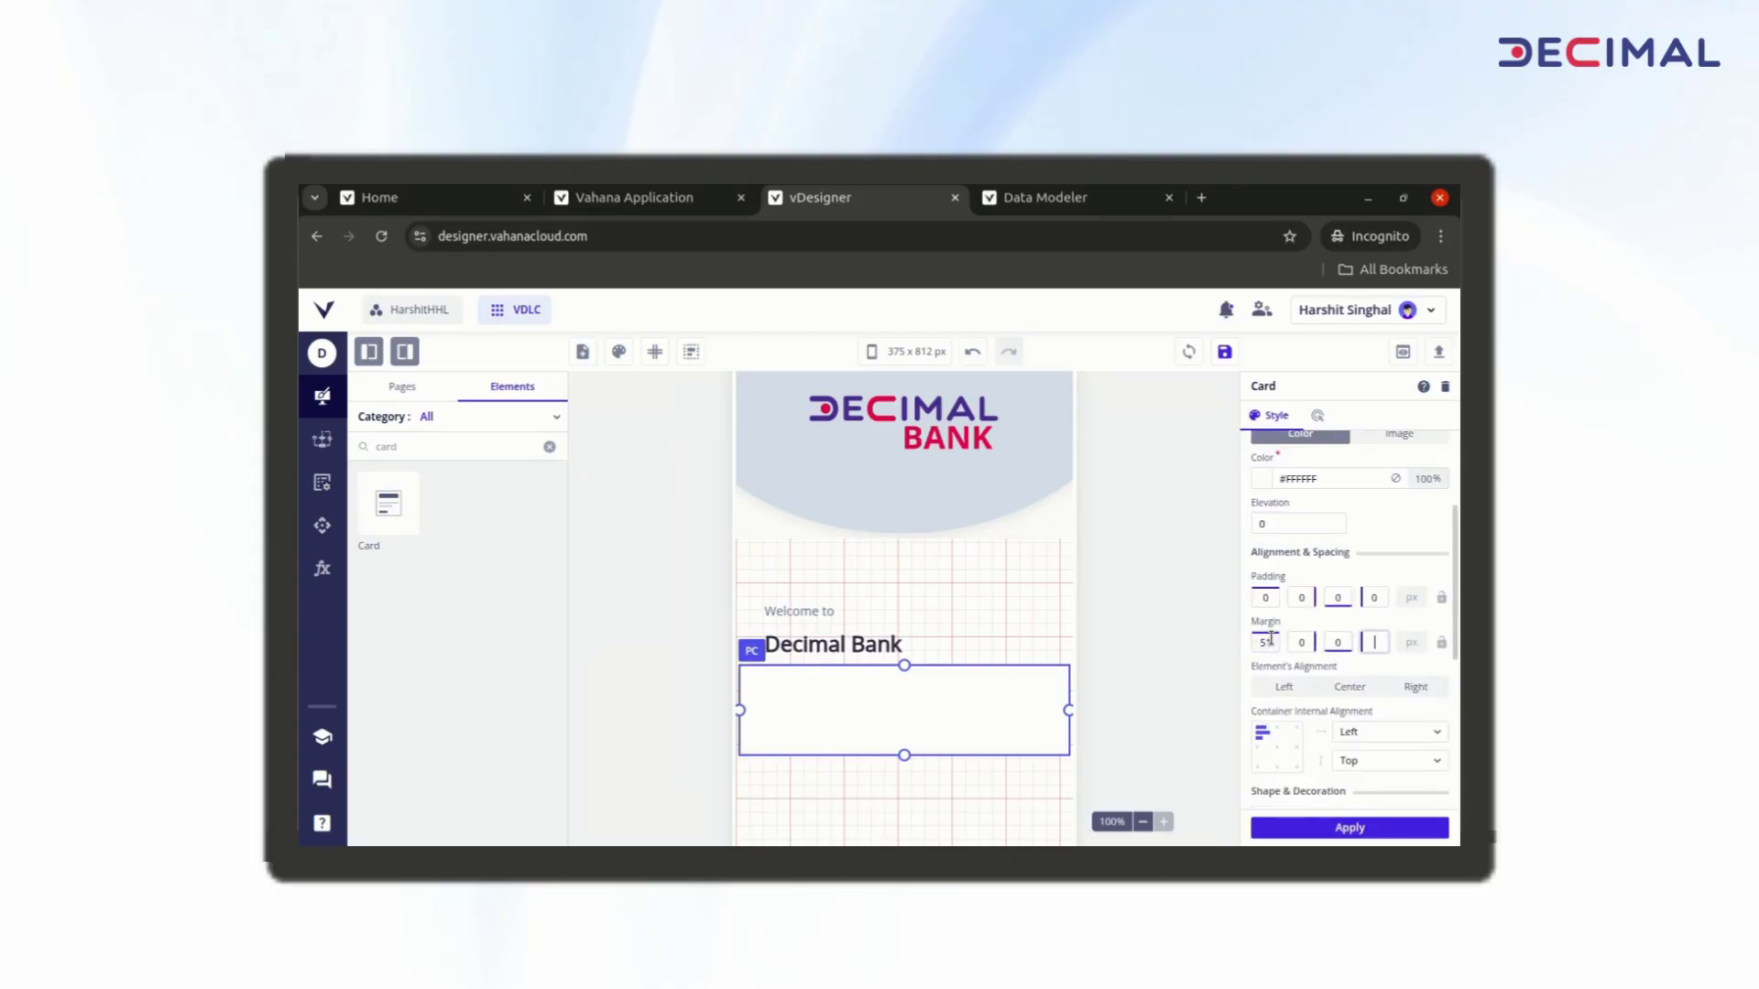
Step: Size the PC_forA card 31 px wide by 32 px high with a 32 px border radius on all corners
{"action": "scroll", "coordinate": [1278, 641], "scroll_direction": "down", "scroll_amount": 3}
{"action": "type", "text": "31"}
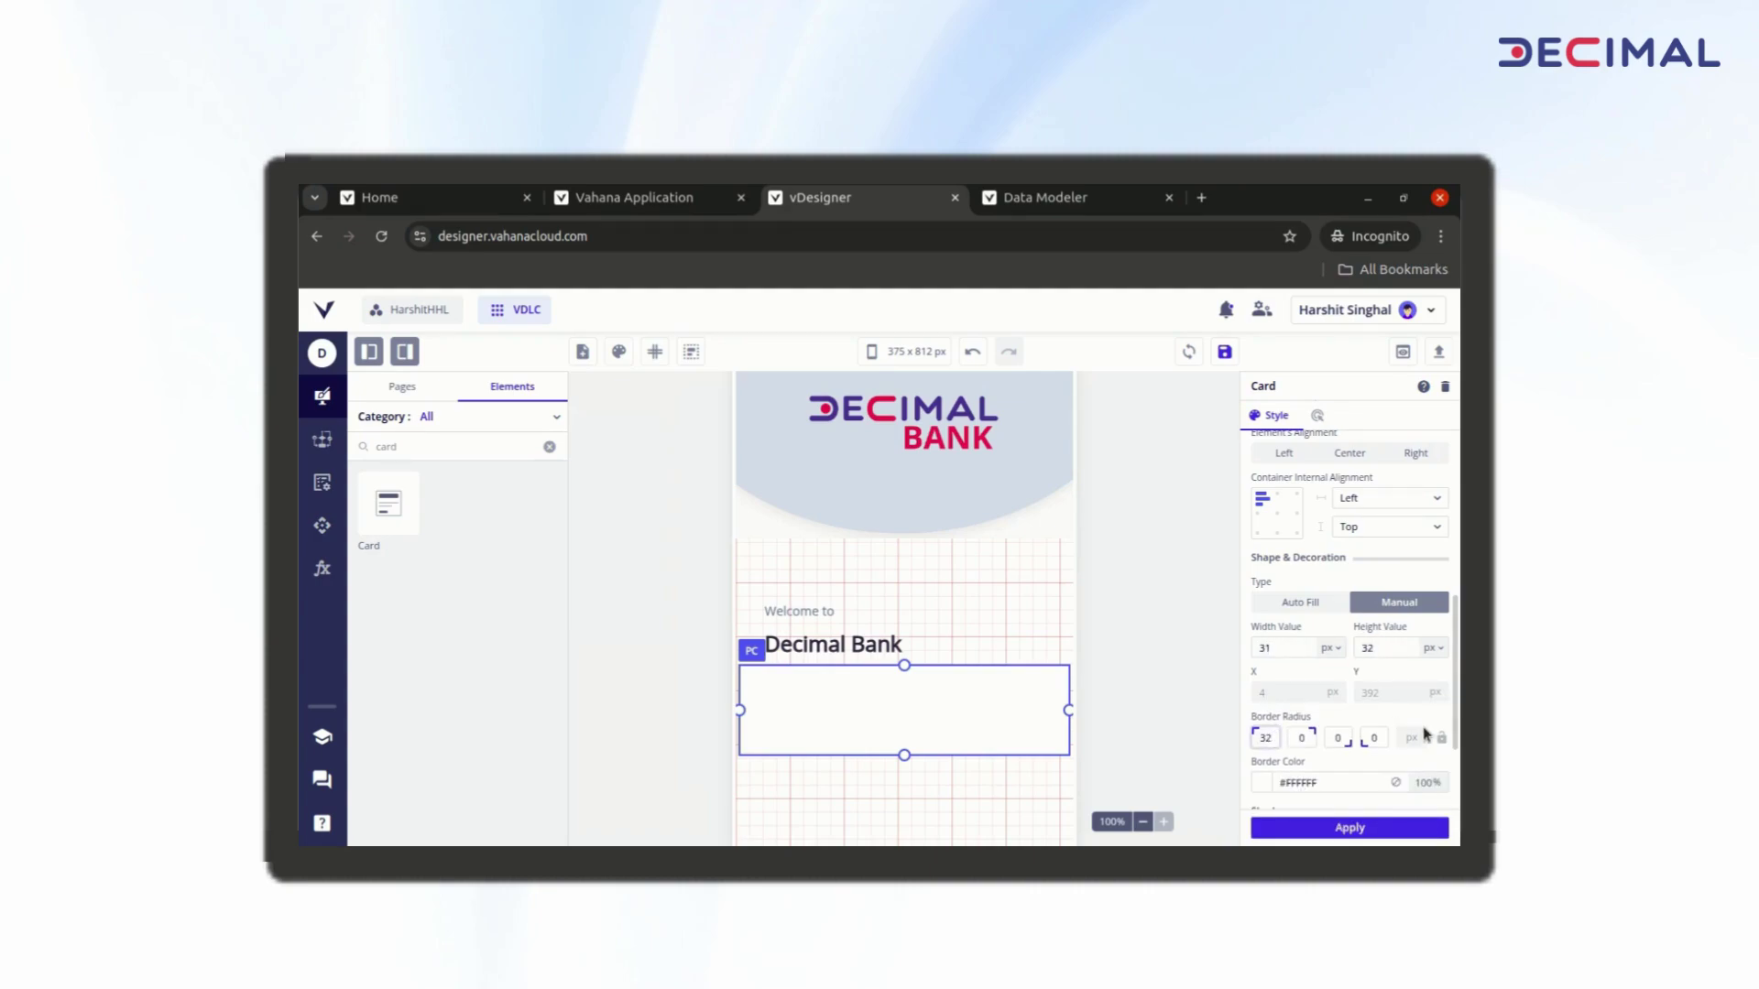
{"action": "left_click", "coordinate": [1352, 828]}
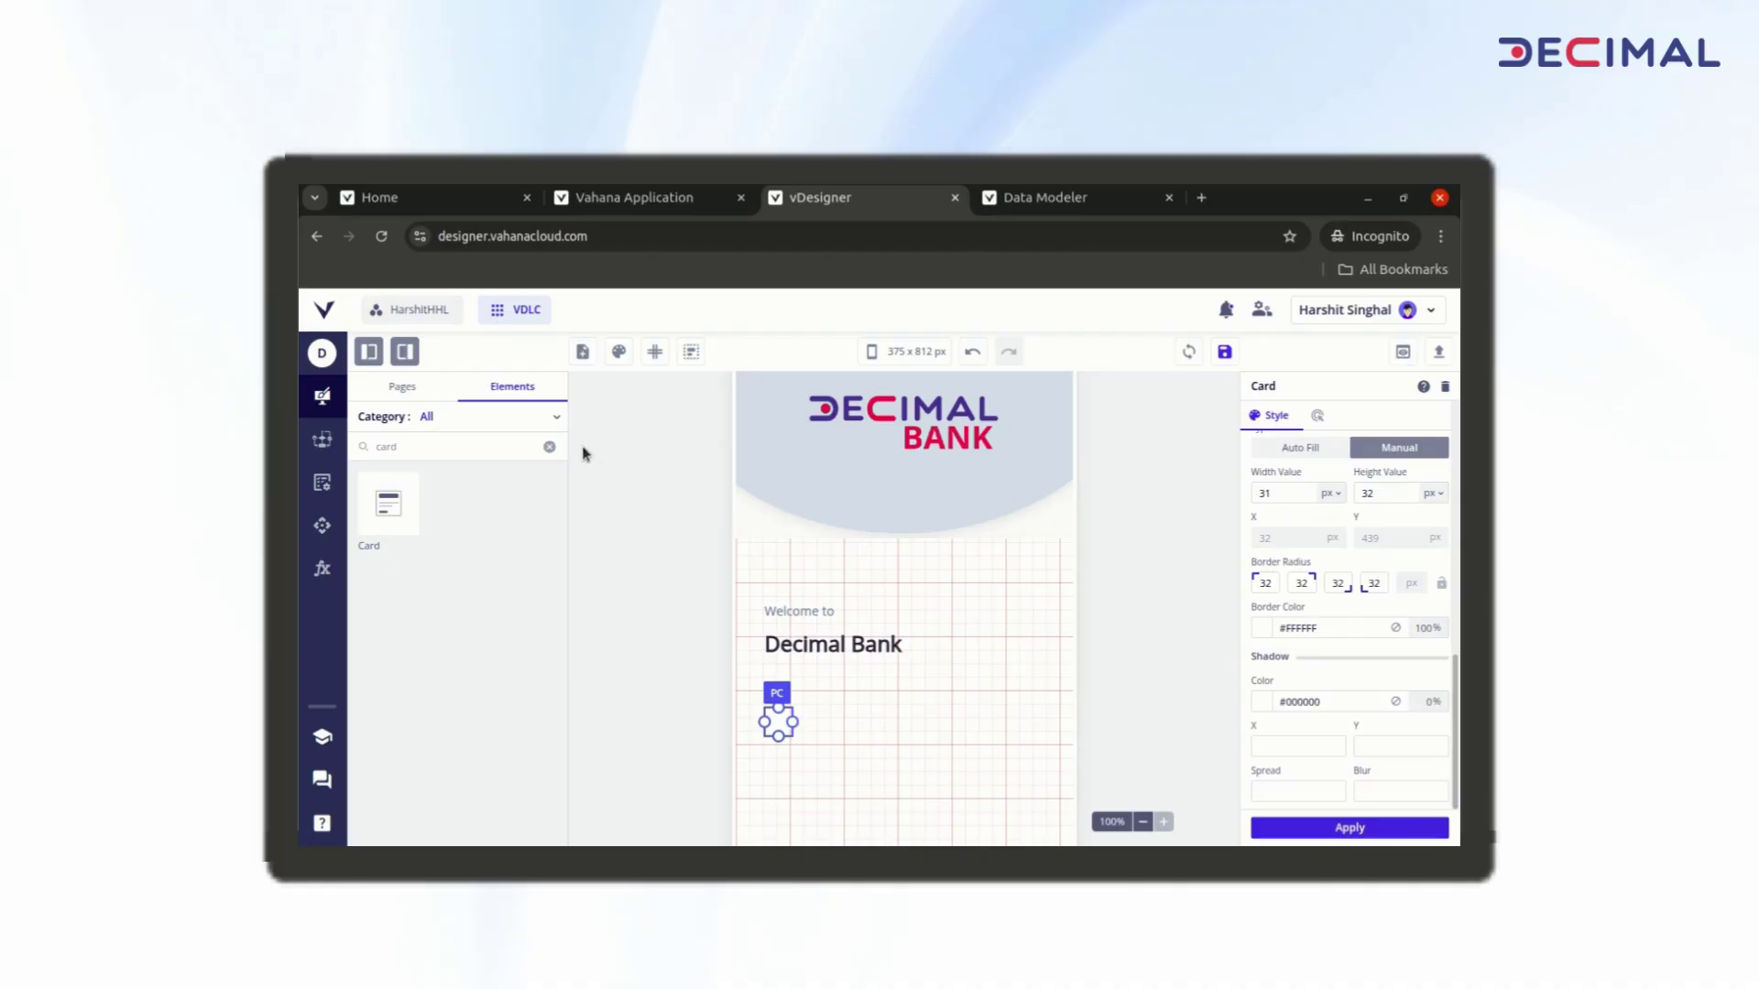
Step: Add a Text element below the card, edit its reference name, and set its text to "A"
{"action": "left_click", "coordinate": [547, 449]}
{"action": "type", "text": "text"}
{"action": "left_click_drag", "start_coordinate": [390, 491], "coordinate": [784, 760]}
{"action": "left_click", "coordinate": [1337, 445]}
{"action": "key", "text": "BackSpace"}
{"action": "key", "text": "BackSpace"}
{"action": "left_click", "coordinate": [1310, 476]}
{"action": "key", "text": "BackSpace"}
{"action": "key", "text": "BackSpace"}
{"action": "key", "text": "BackSpace"}
{"action": "key", "text": "BackSpace"}
{"action": "type", "text": "A"}
Step: Style the "A" text with color #CC2748, weight 6 and line height 18 px, and save the page
{"action": "scroll", "coordinate": [1301, 590], "scroll_direction": "down", "scroll_amount": 5}
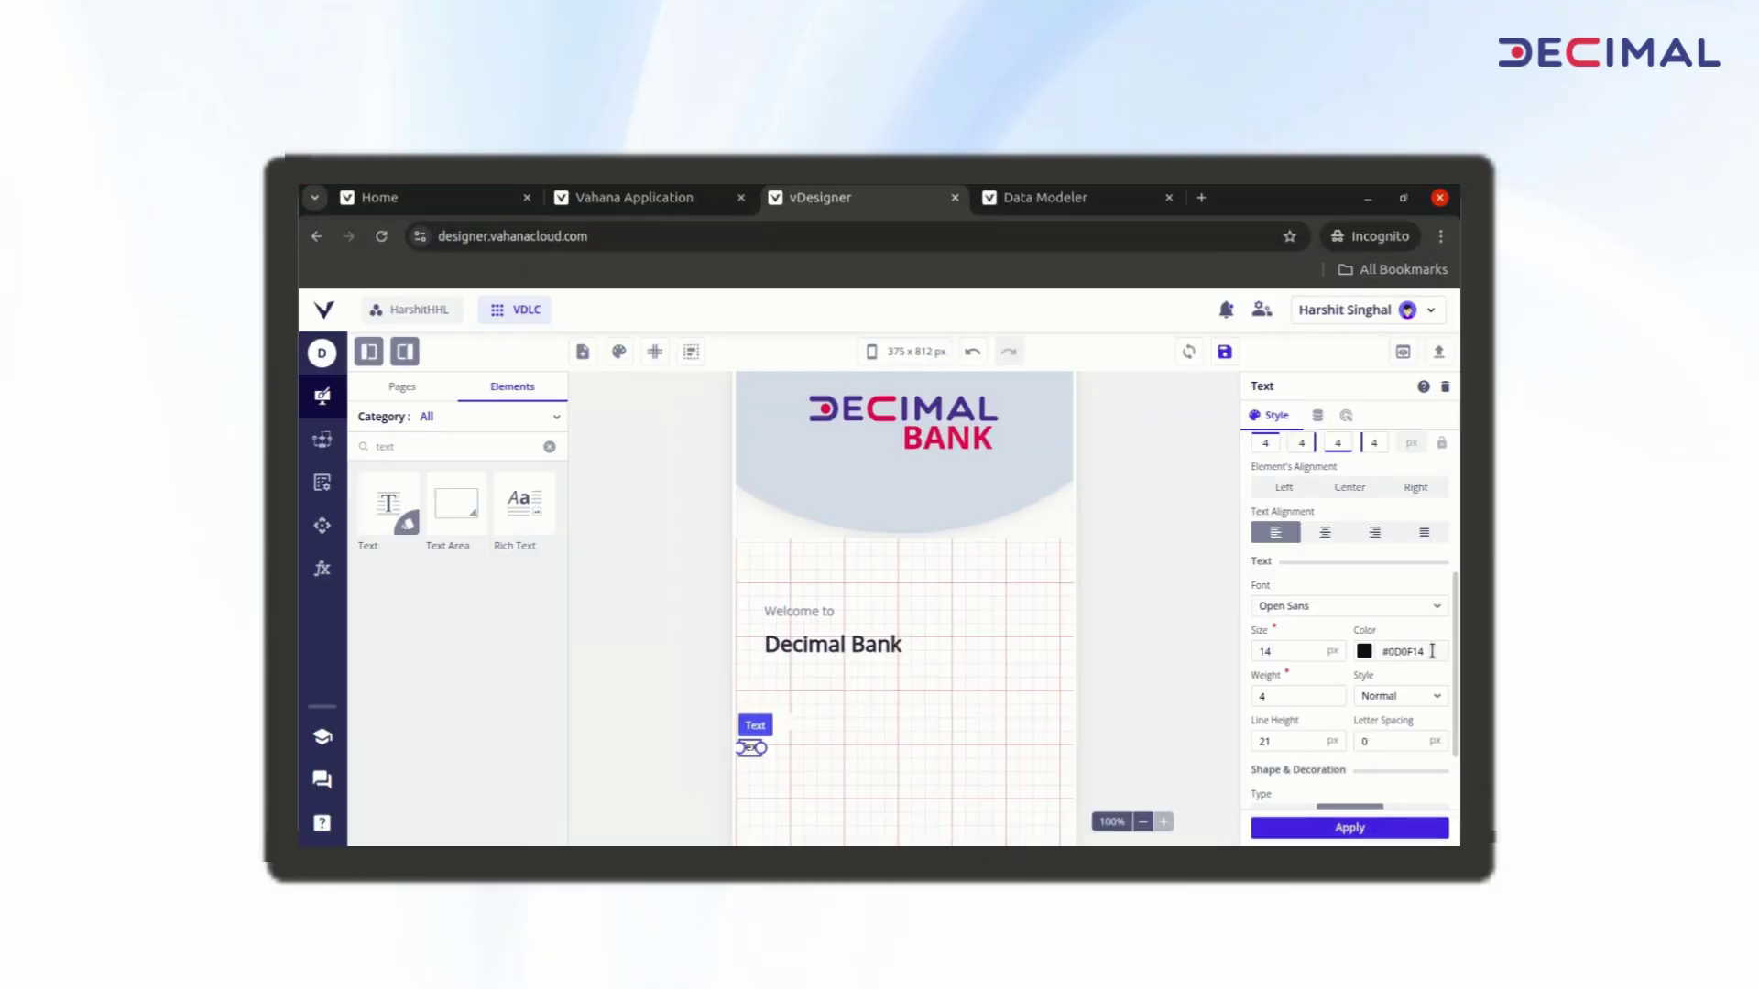
{"action": "type", "text": "#CC2748"}
{"action": "key", "text": "alt+Tab"}
{"action": "key", "text": "alt+Tab"}
{"action": "key", "text": "alt+Tab"}
{"action": "key", "text": "alt+Tab"}
{"action": "left_click", "coordinate": [1279, 738]}
{"action": "scroll", "coordinate": [1280, 738], "scroll_direction": "down", "scroll_amount": 2}
{"action": "left_click", "coordinate": [1349, 827]}
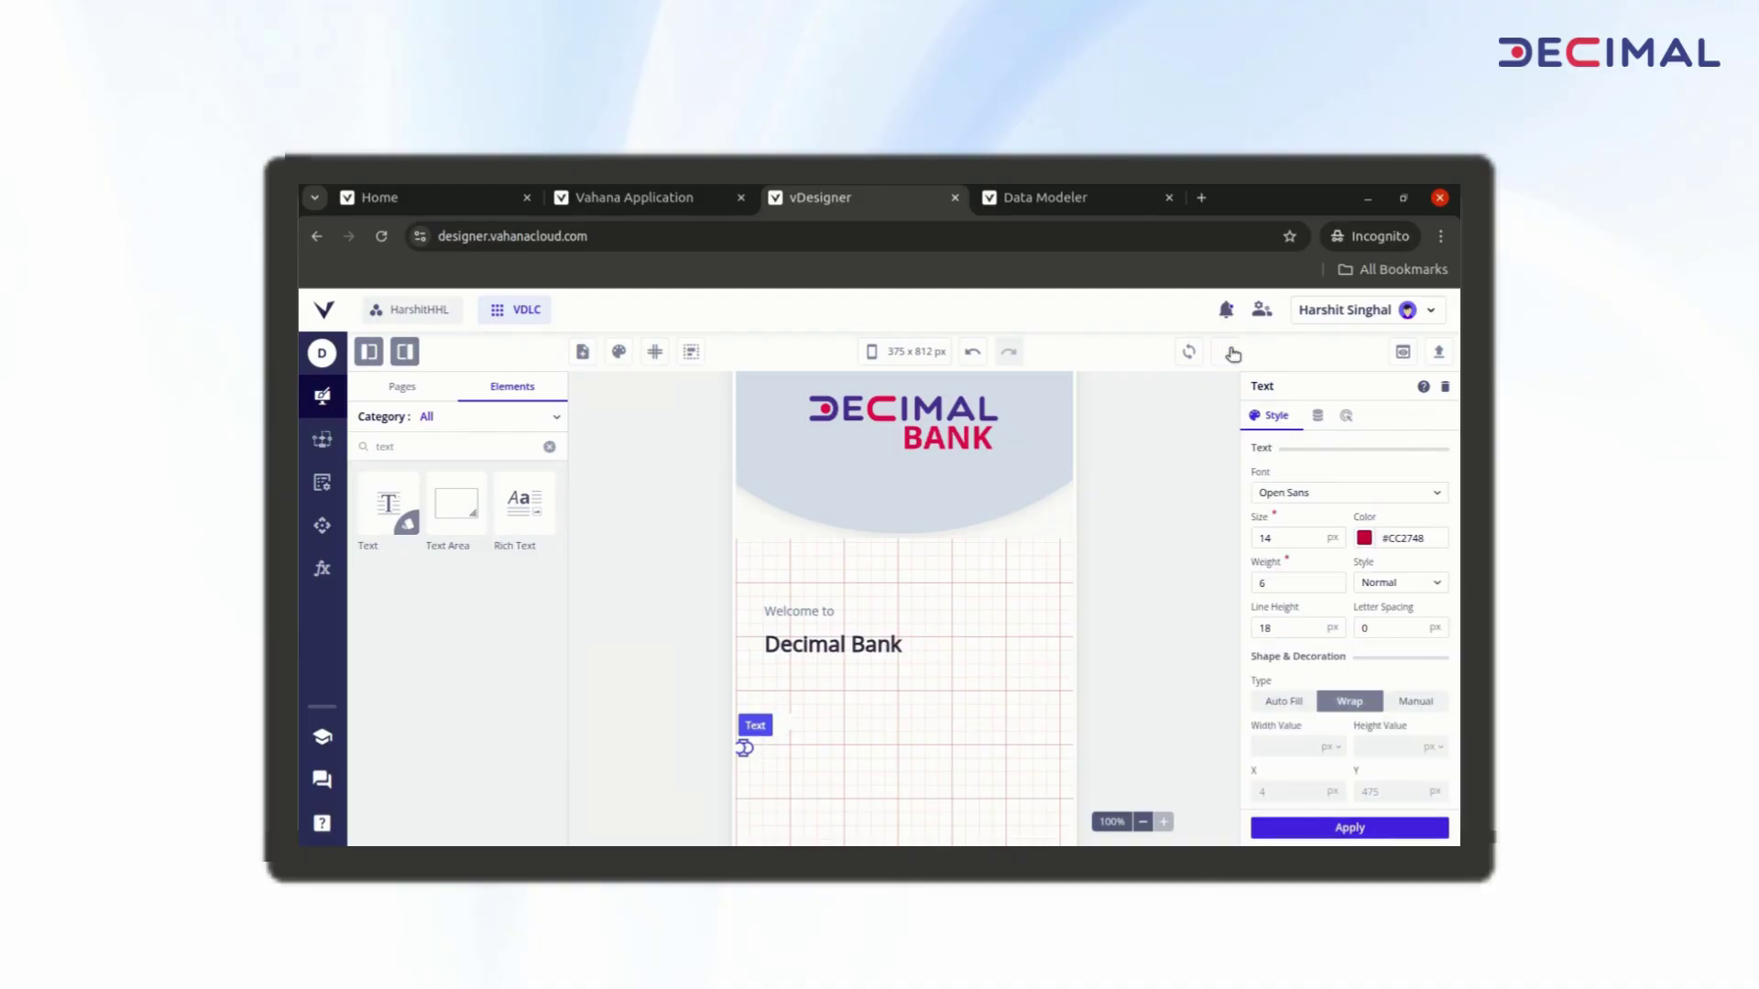
{"action": "left_click", "coordinate": [1224, 352]}
Step: Move the "A" text into the card, set its margins including 0 right, 0 bottom and 7 px left, and save the page
{"action": "left_click_drag", "start_coordinate": [745, 747], "coordinate": [773, 719]}
{"action": "scroll", "coordinate": [1335, 652], "scroll_direction": "down", "scroll_amount": 2}
{"action": "left_click", "coordinate": [1273, 648]}
{"action": "key", "text": "Tab"}
{"action": "type", "text": "0"}
{"action": "key", "text": "Tab"}
{"action": "type", "text": "0"}
{"action": "key", "text": "Tab"}
{"action": "type", "text": "7"}
{"action": "left_click", "coordinate": [1326, 828]}
{"action": "left_click", "coordinate": [1224, 352]}
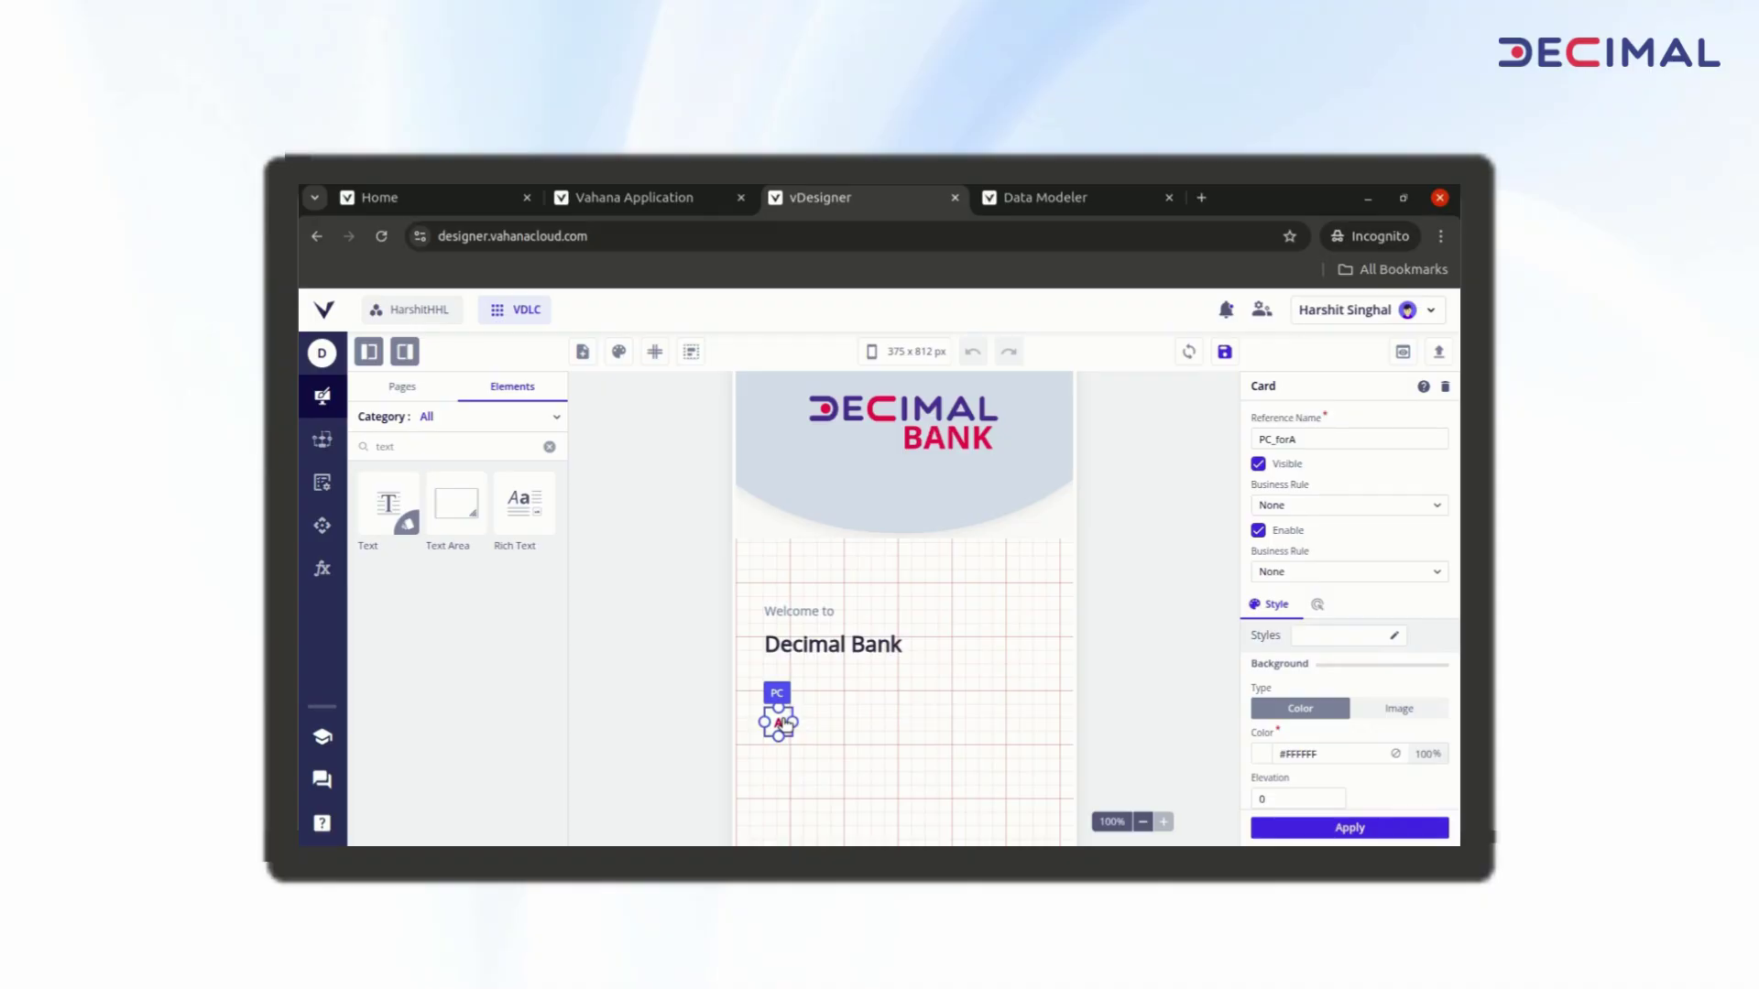
Step: Copy the card containing "A" and paste the duplicate directly below it on the page
{"action": "right_click", "coordinate": [779, 719]}
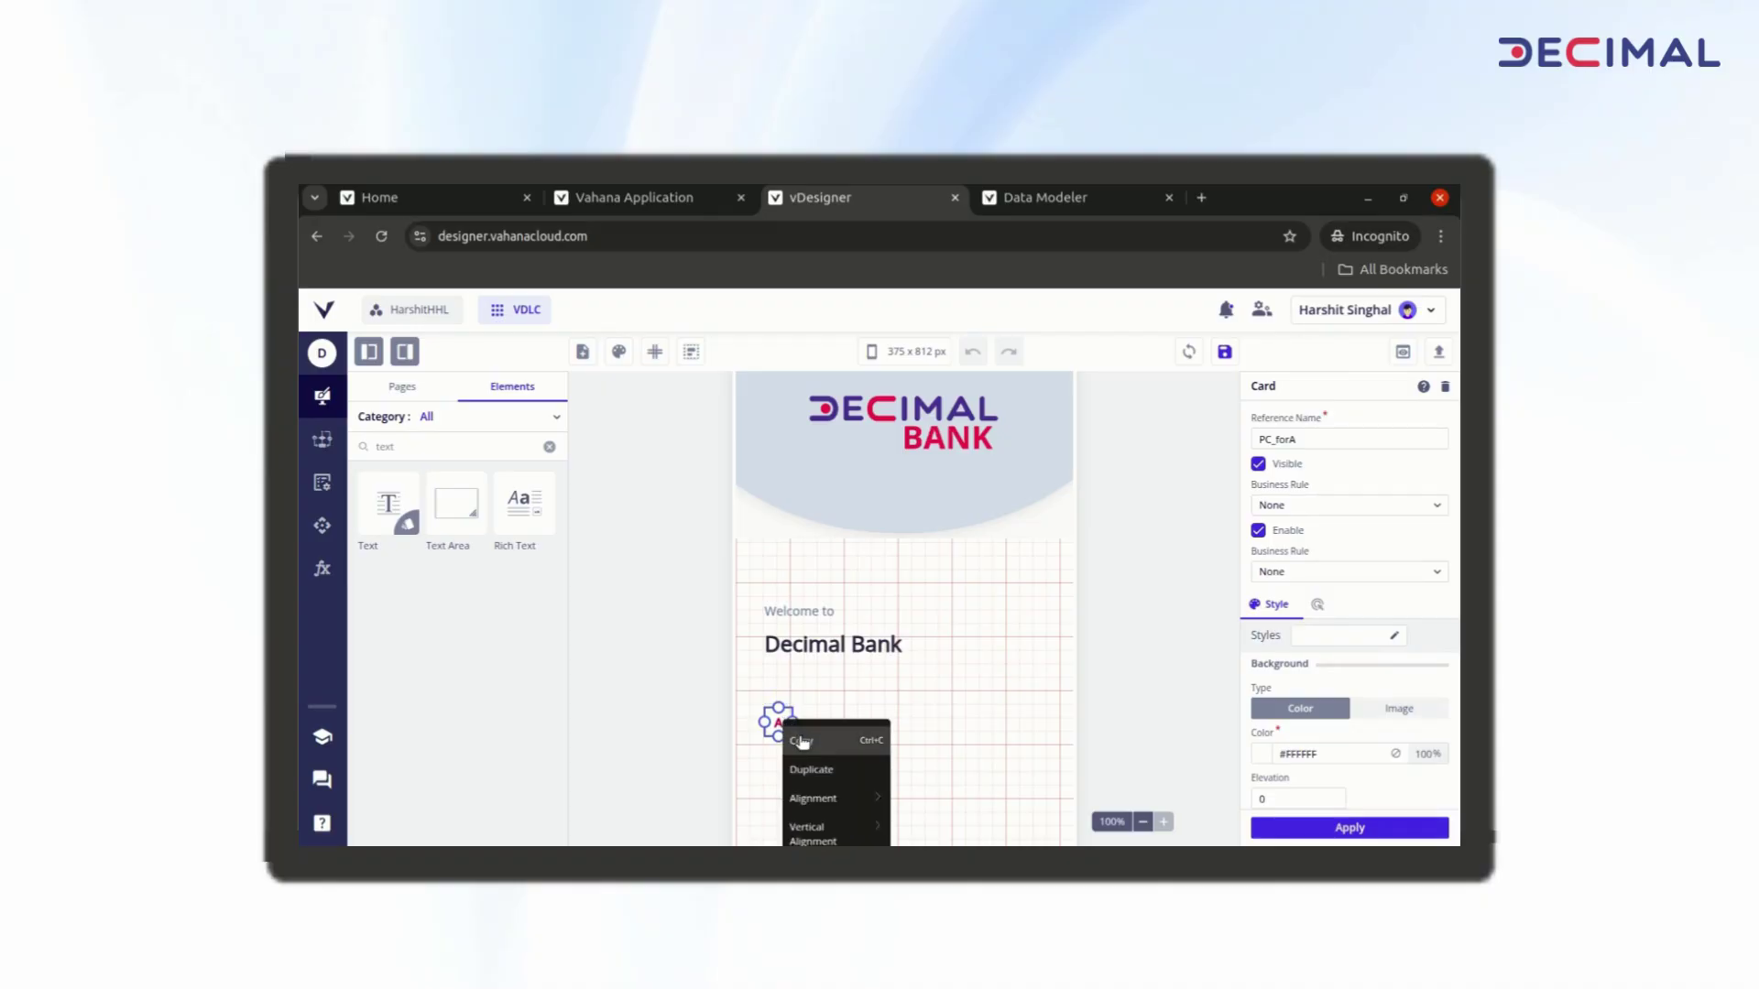
{"action": "left_click", "coordinate": [800, 744]}
{"action": "right_click", "coordinate": [779, 756]}
{"action": "left_click", "coordinate": [786, 768]}
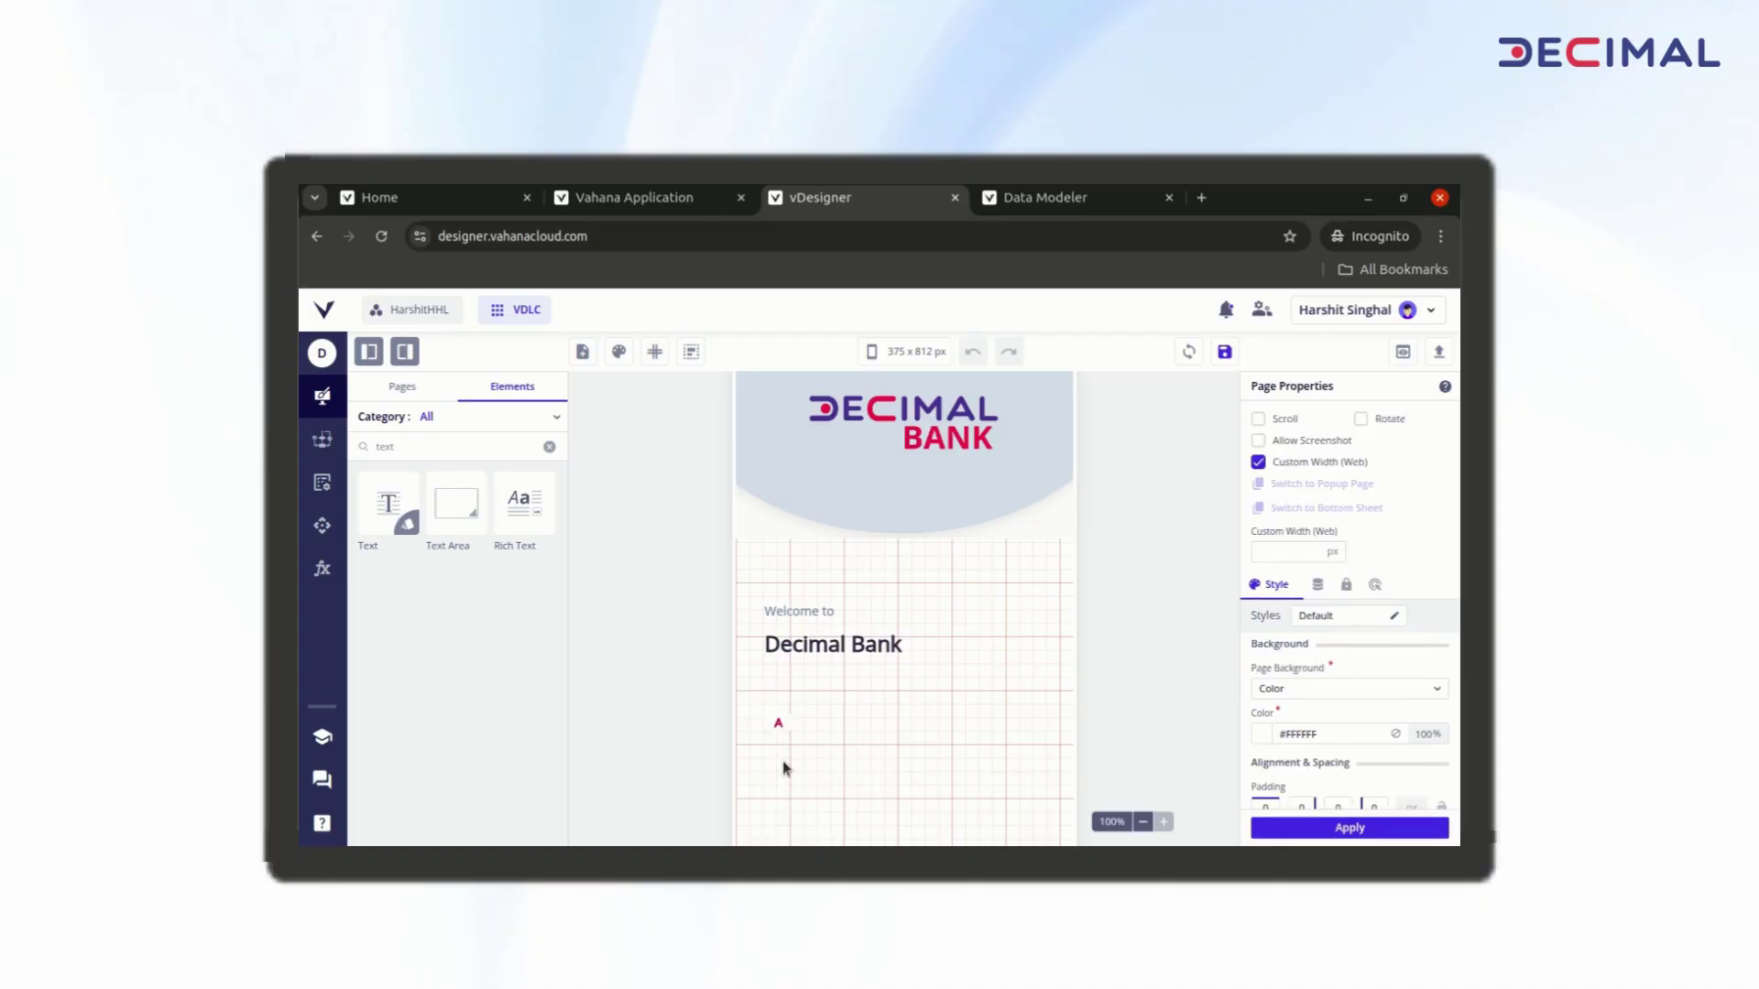
Step: Rename the pasted card's reference to PC_forB and reduce its top margin
{"action": "left_click", "coordinate": [1316, 436]}
{"action": "key", "text": "BackSpace"}
{"action": "key", "text": "BackSpace"}
{"action": "key", "text": "BackSpace"}
{"action": "key", "text": "BackSpace"}
{"action": "key", "text": "BackSpace"}
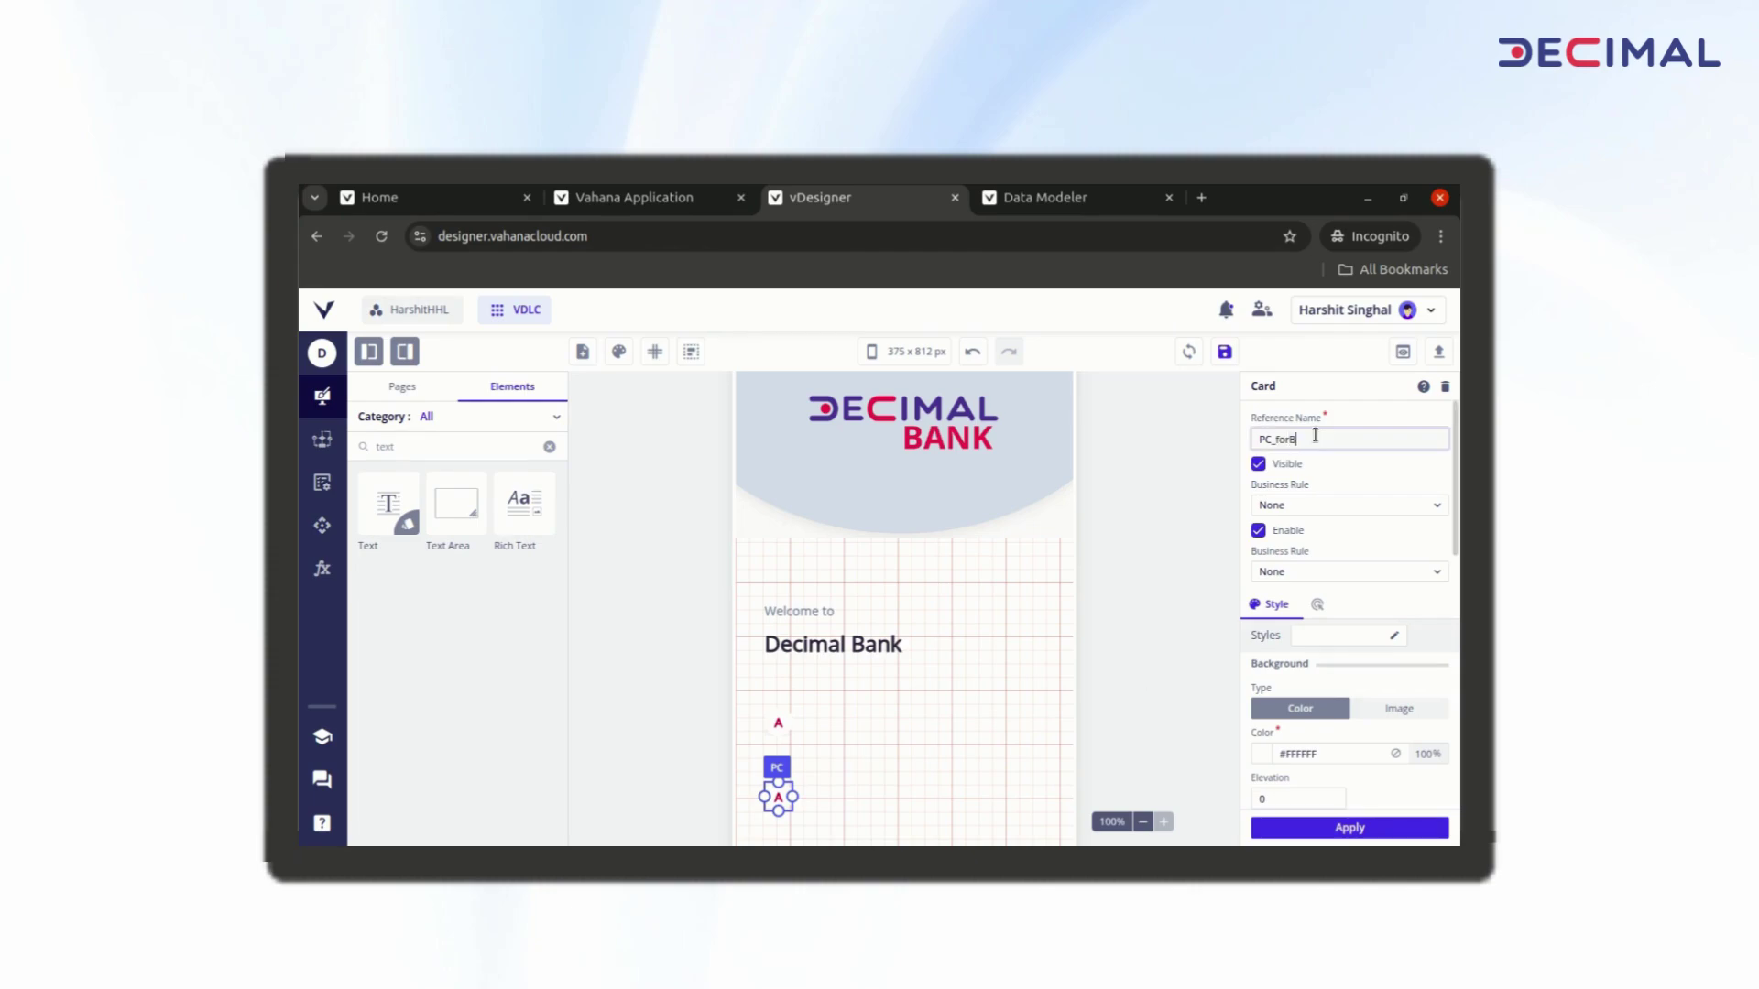
{"action": "scroll", "coordinate": [1319, 506], "scroll_direction": "down", "scroll_amount": 5}
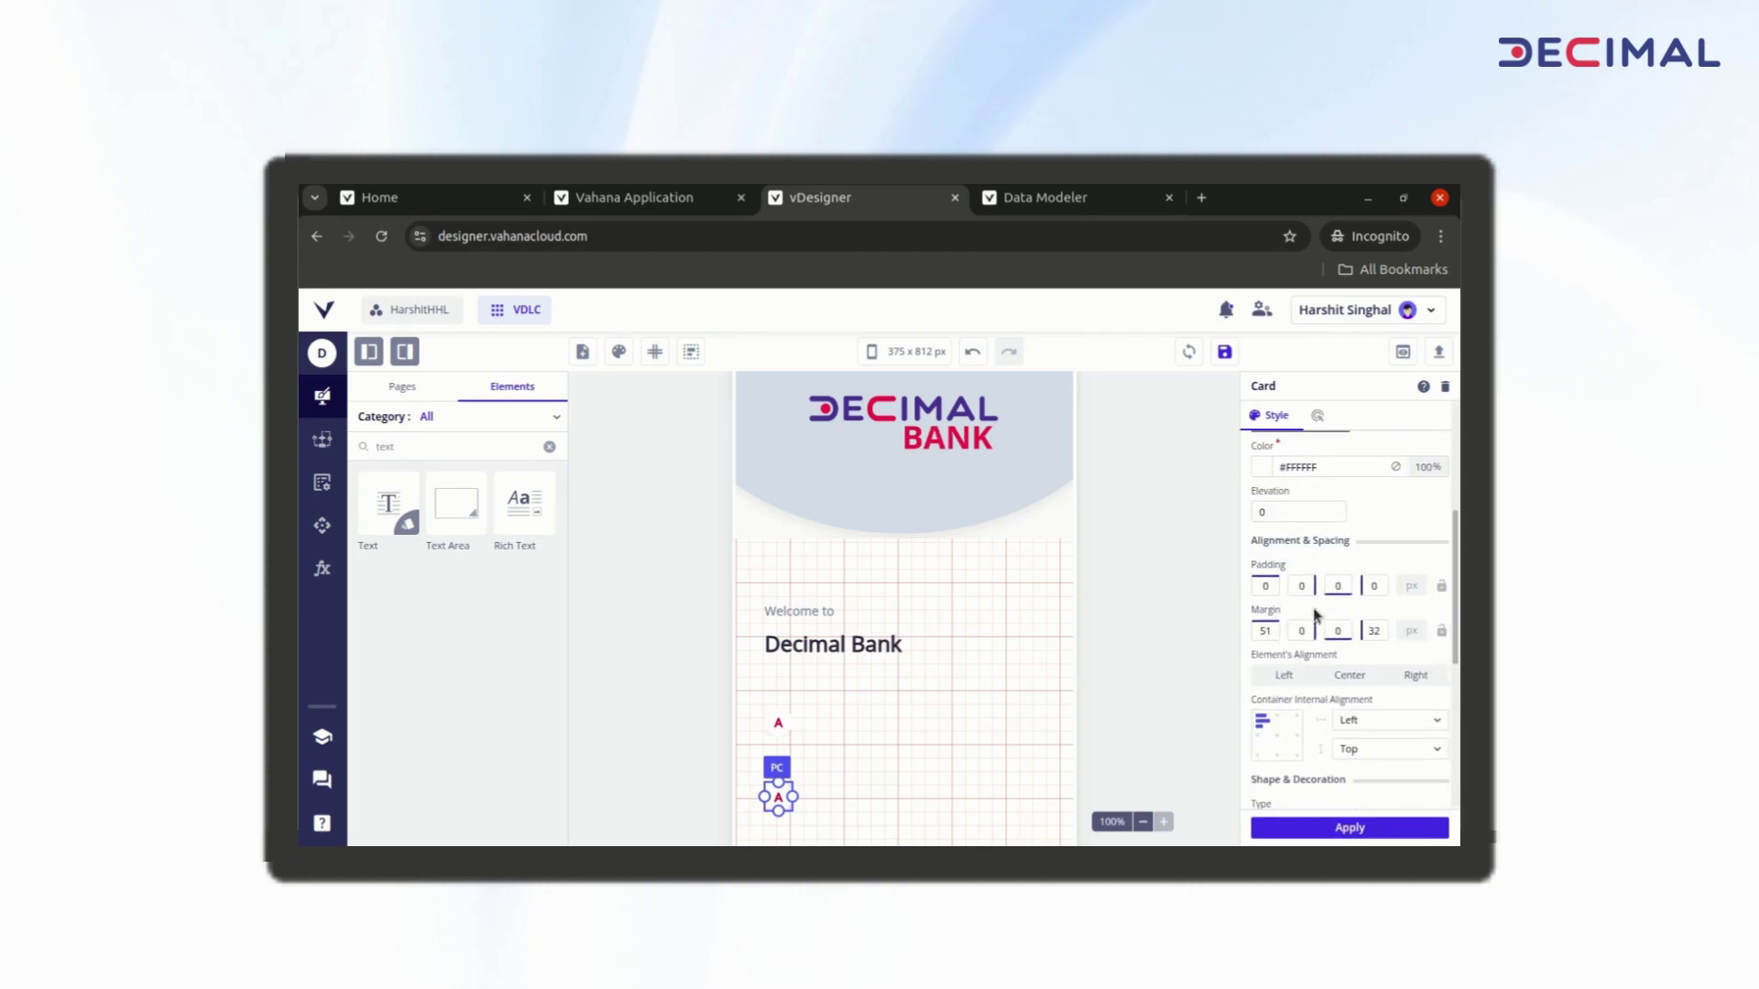
{"action": "left_click", "coordinate": [1274, 628]}
{"action": "scroll", "coordinate": [1322, 628], "scroll_direction": "down", "scroll_amount": 3}
Step: Change the text inside the PC_forB card to "B" and save the page
{"action": "left_click", "coordinate": [779, 797]}
{"action": "left_click", "coordinate": [1270, 482]}
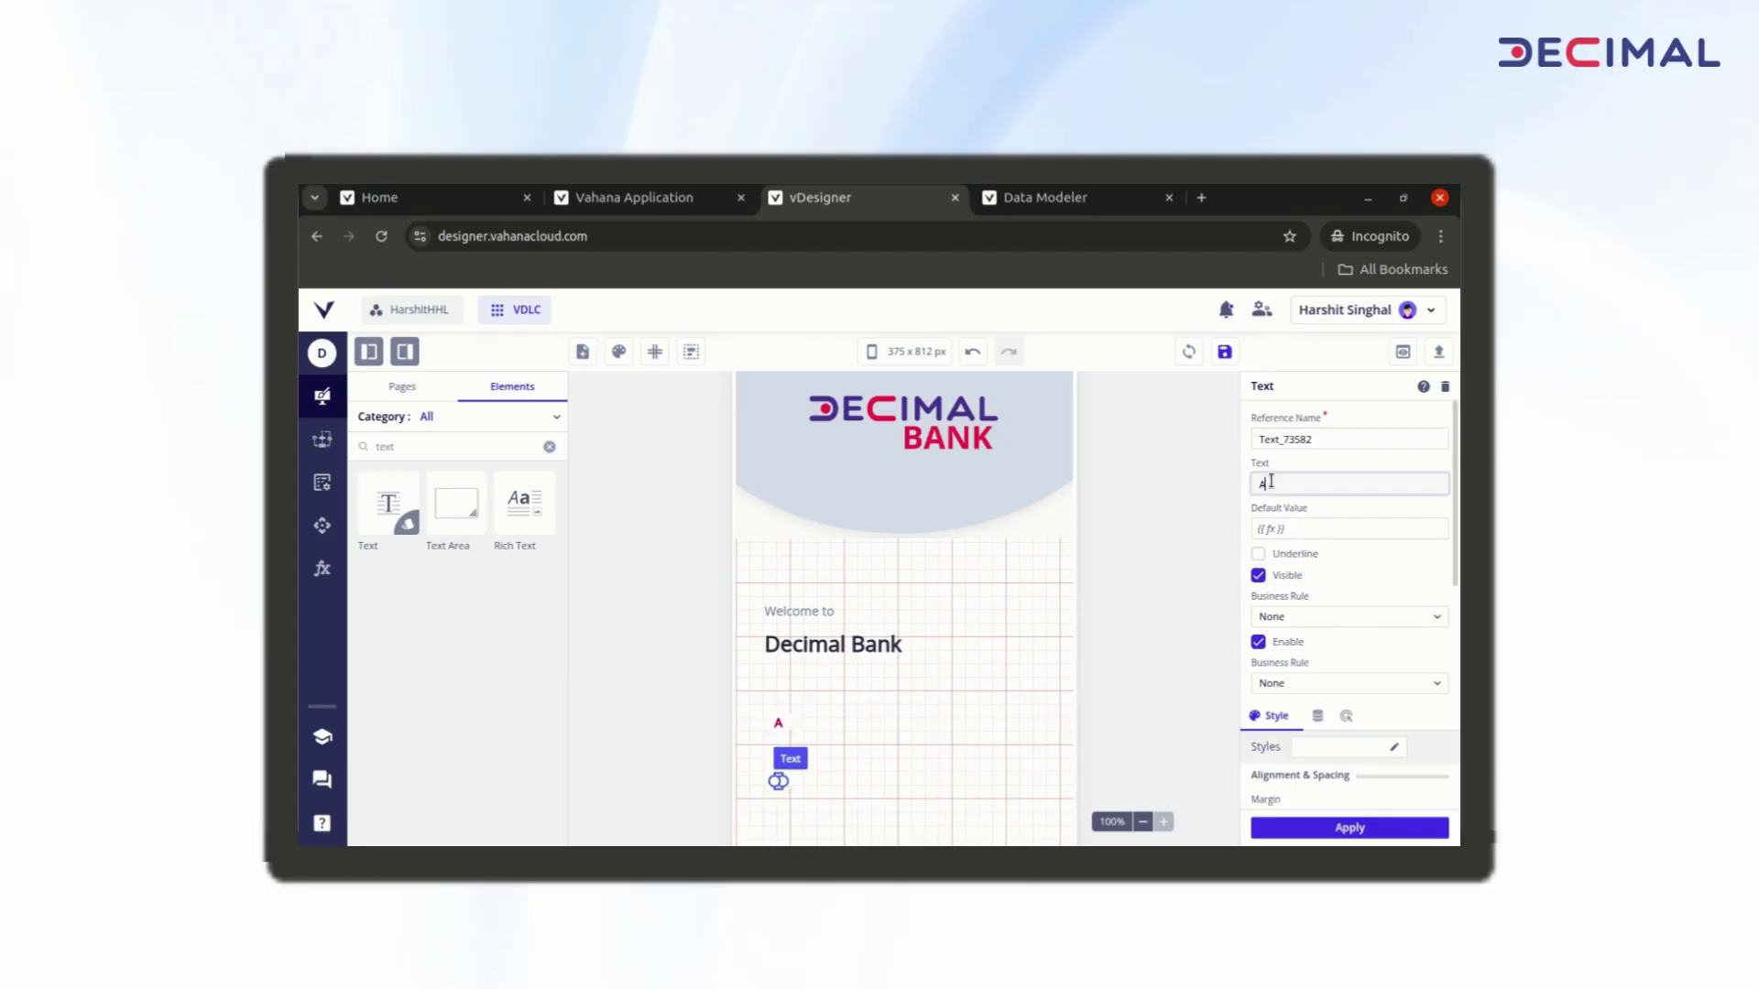
{"action": "scroll", "coordinate": [1319, 596], "scroll_direction": "down", "scroll_amount": 4}
{"action": "left_click", "coordinate": [1350, 827]}
{"action": "left_click", "coordinate": [1224, 352]}
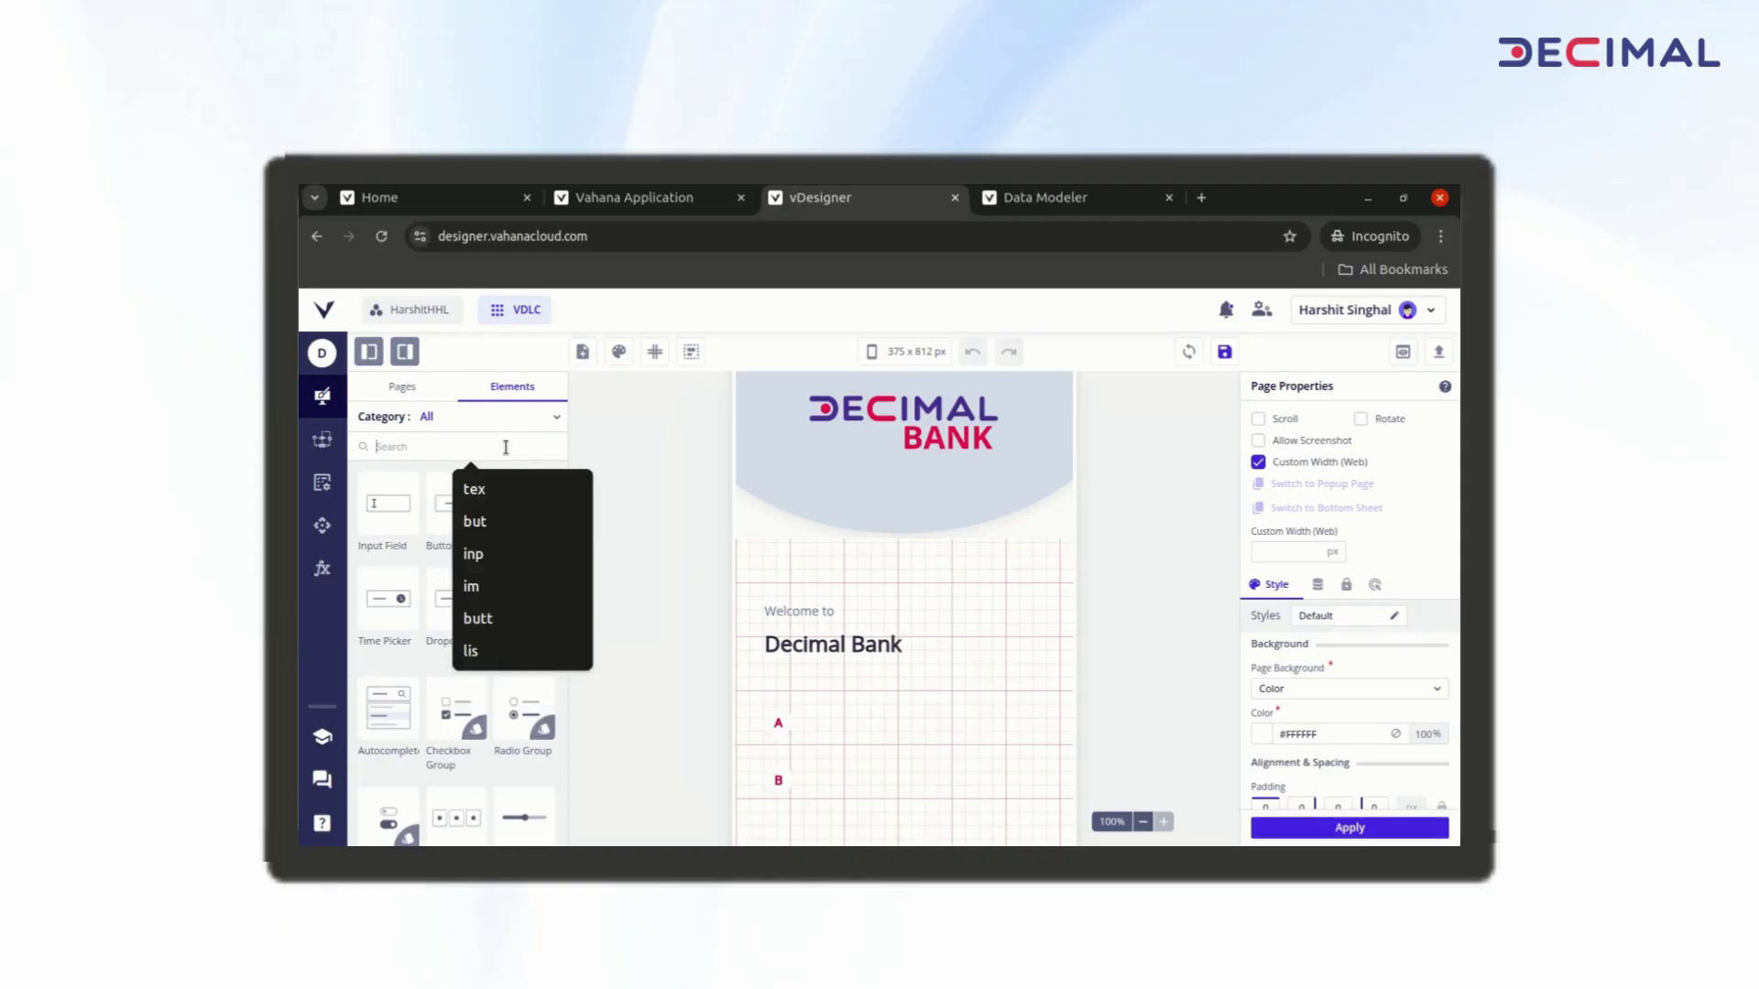
Step: Add a Button element beside the "A" card with reference name Button__forA and caption "Login through OTP"
{"action": "type", "text": "ut"}
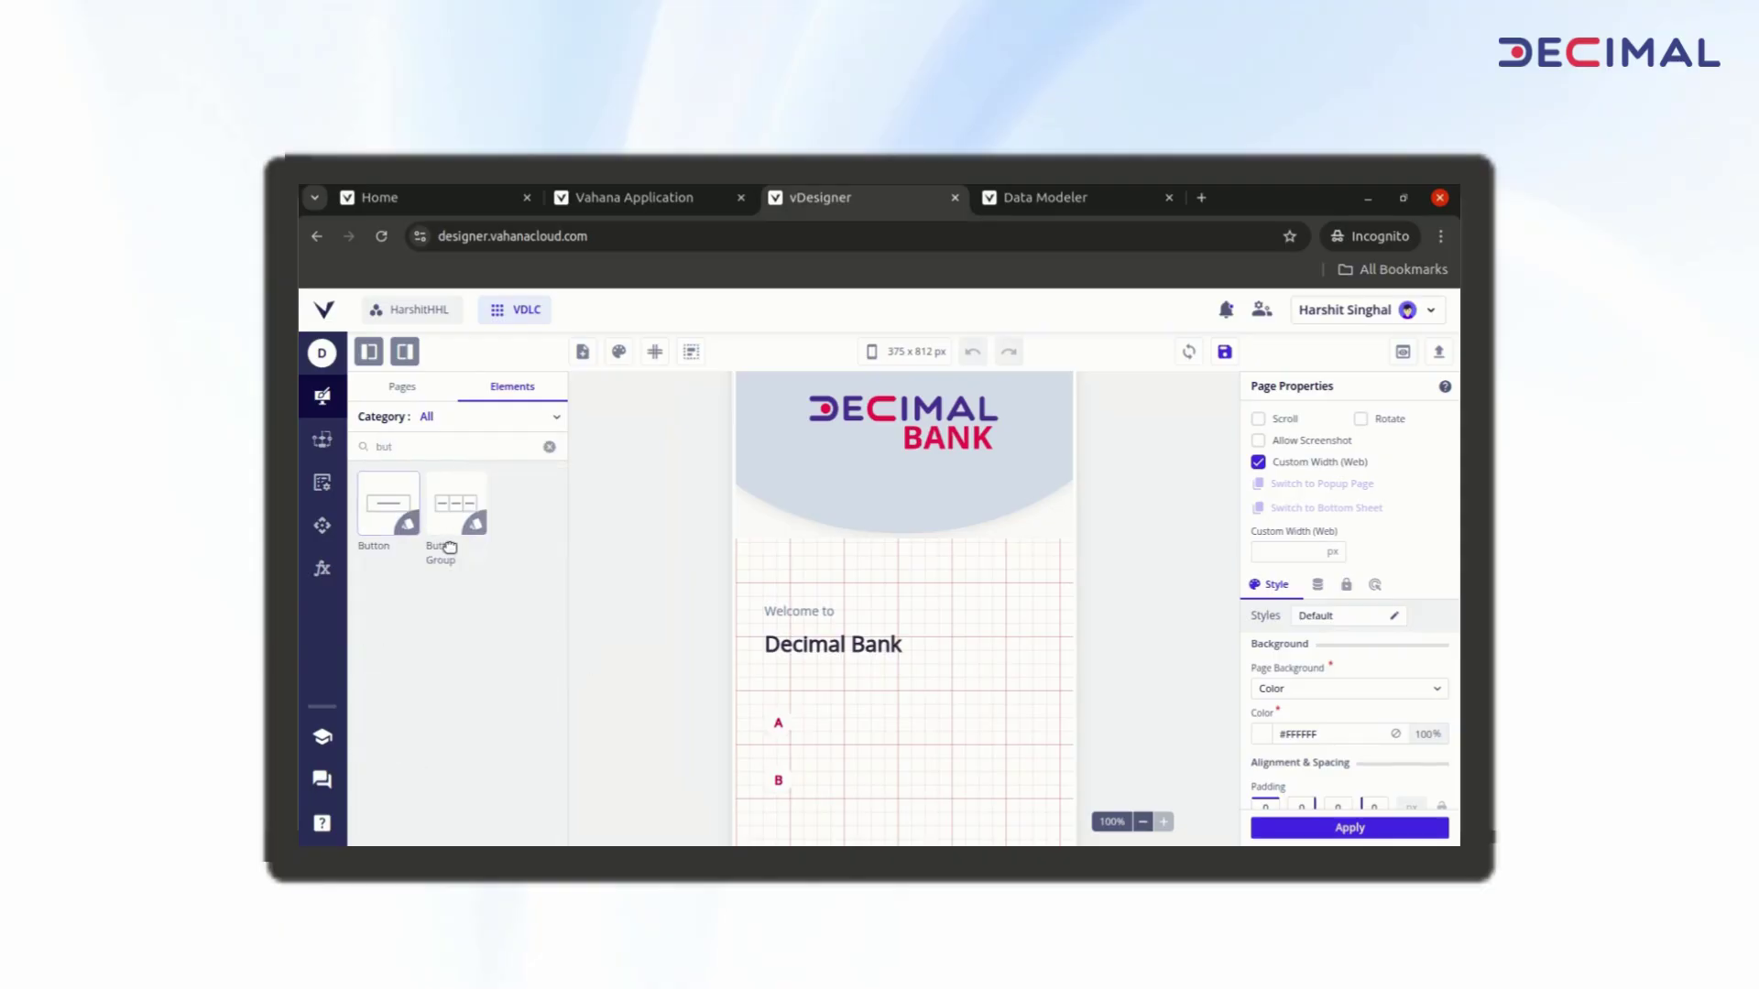
{"action": "left_click_drag", "start_coordinate": [450, 547], "coordinate": [837, 730]}
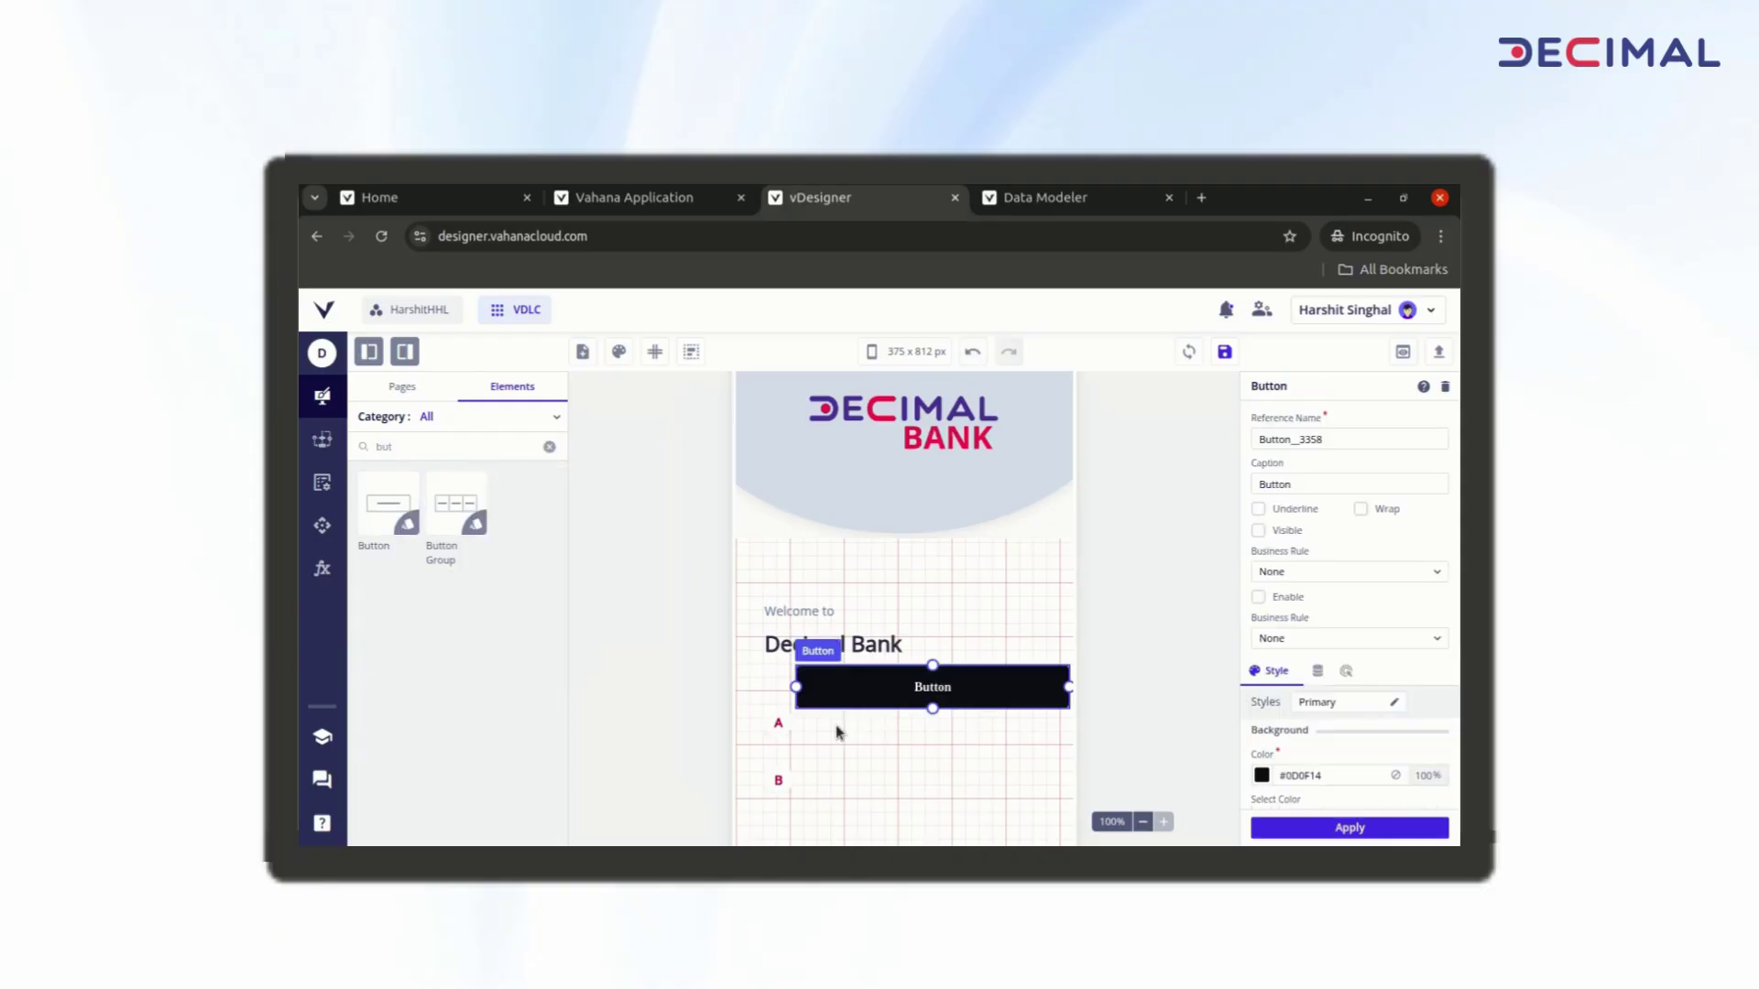
{"action": "left_click", "coordinate": [1328, 439]}
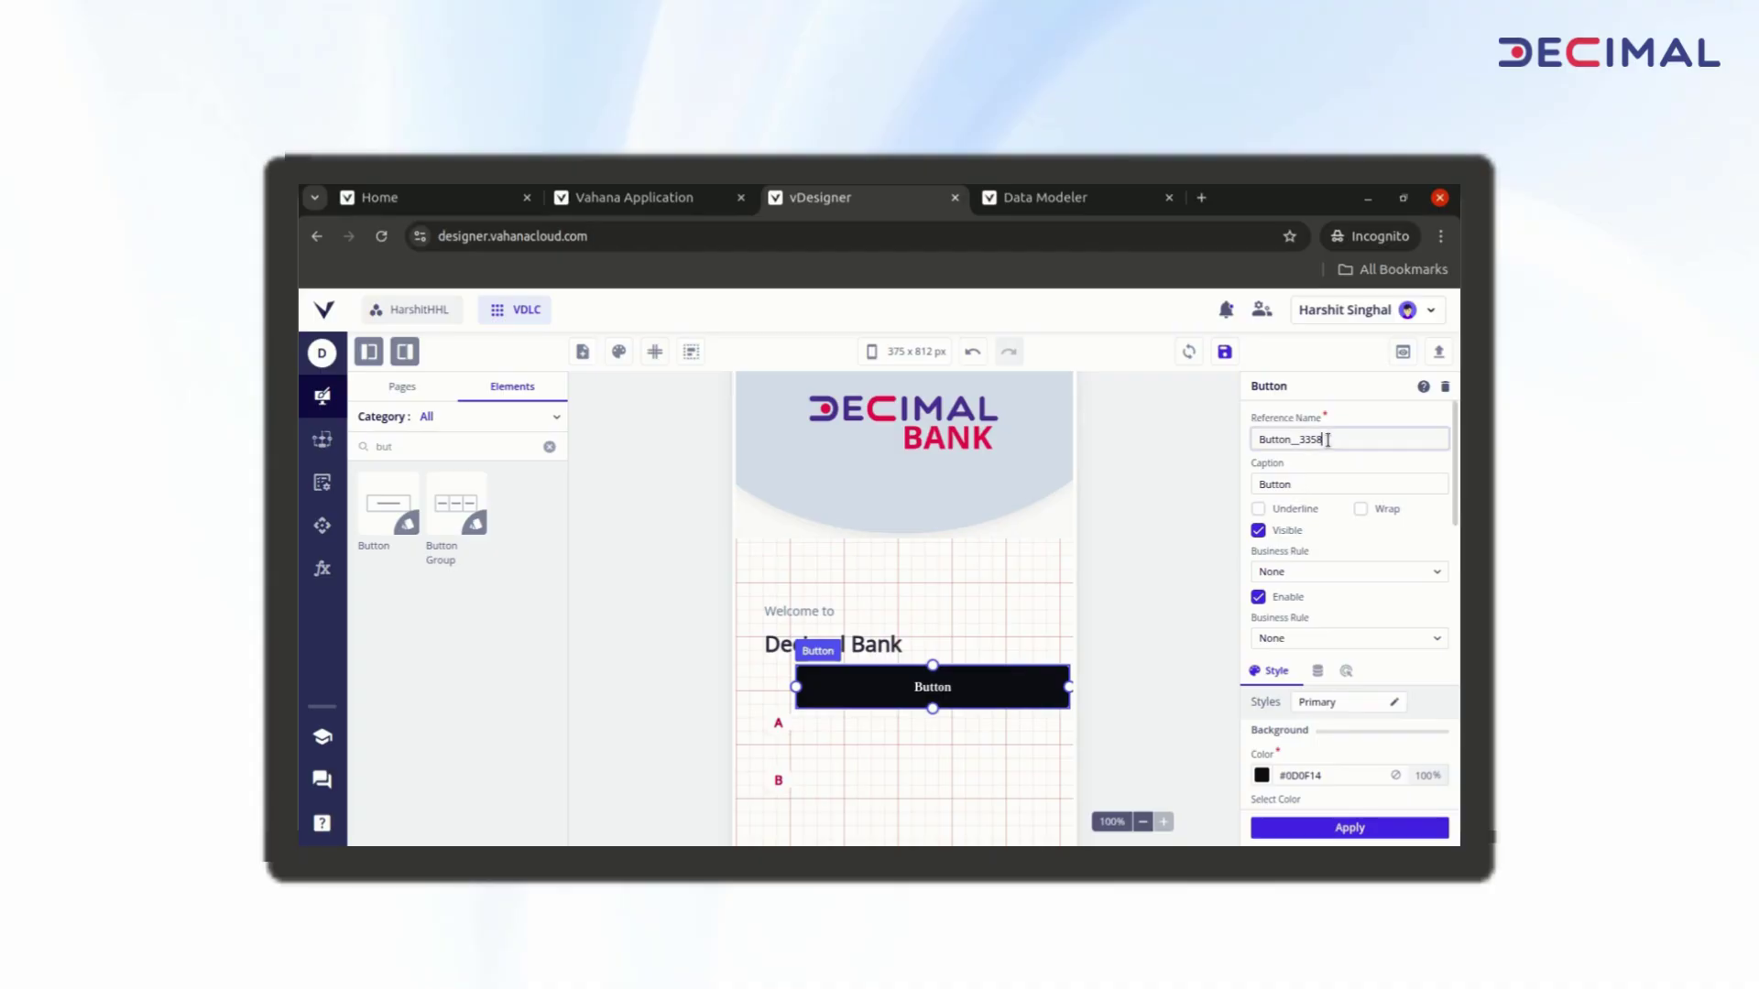
{"action": "left_click", "coordinate": [1307, 484]}
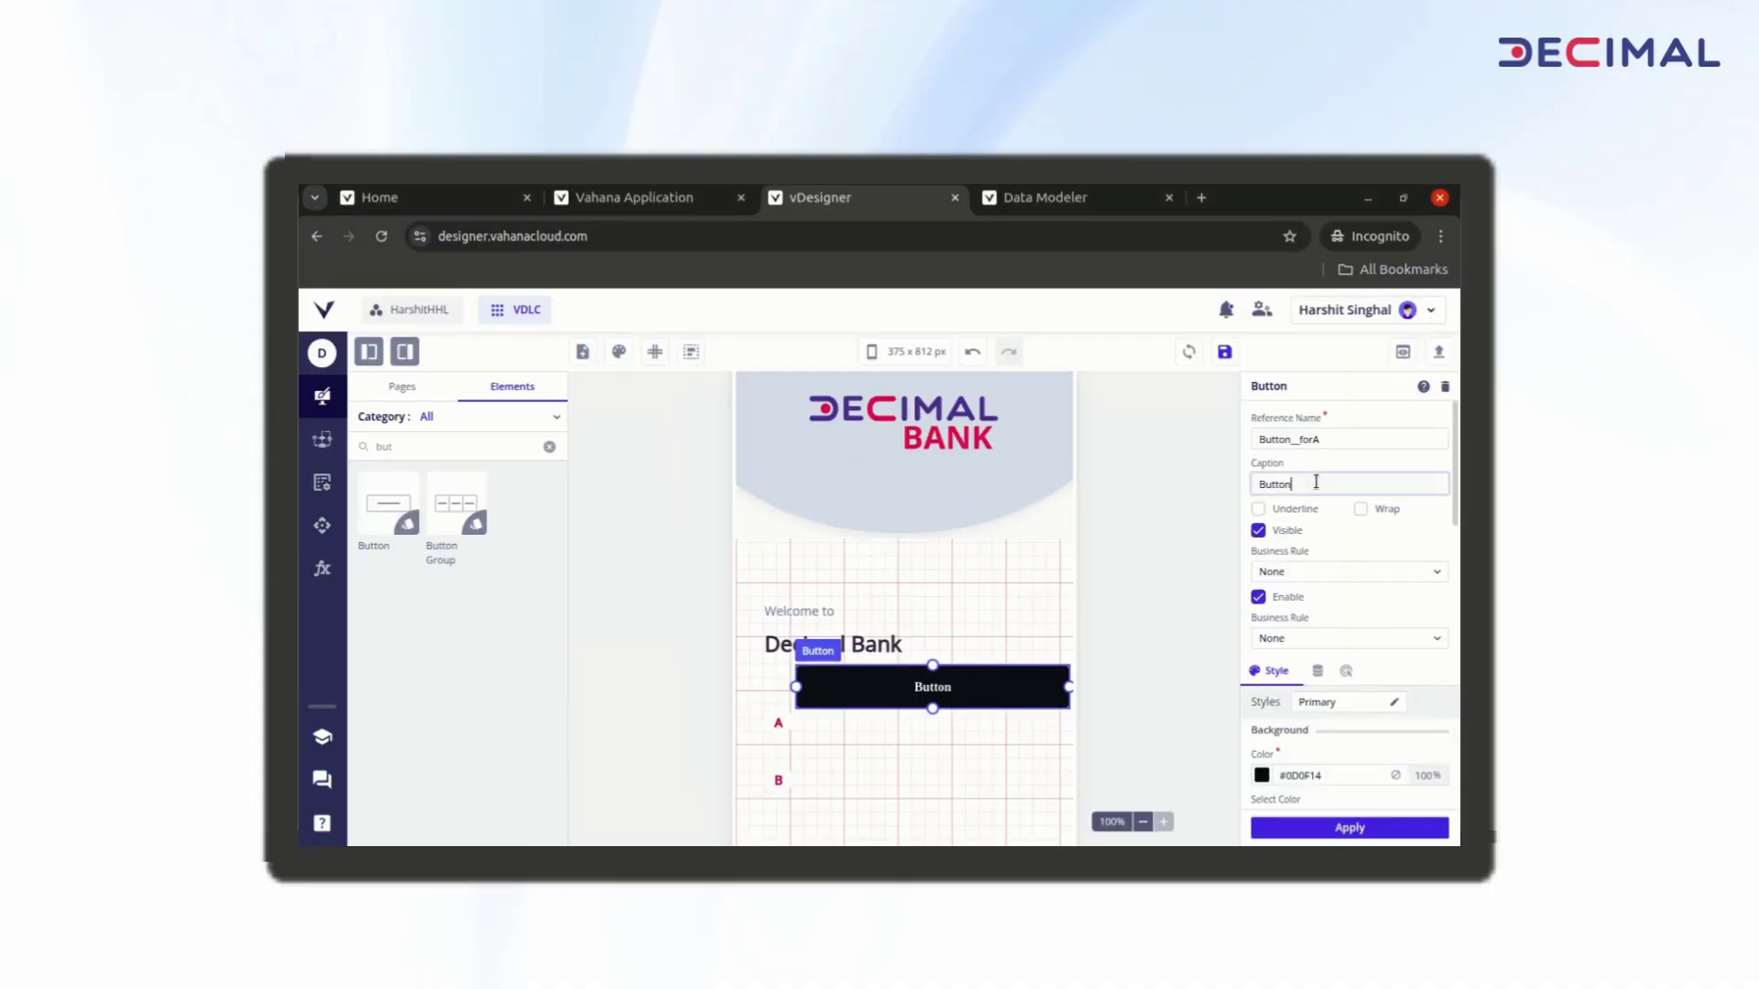
Step: Set the OTP button's background and select colors to #D6DFEB, its top margin to 48 px and left margin to 16 px
{"action": "scroll", "coordinate": [1342, 583], "scroll_direction": "down", "scroll_amount": 2}
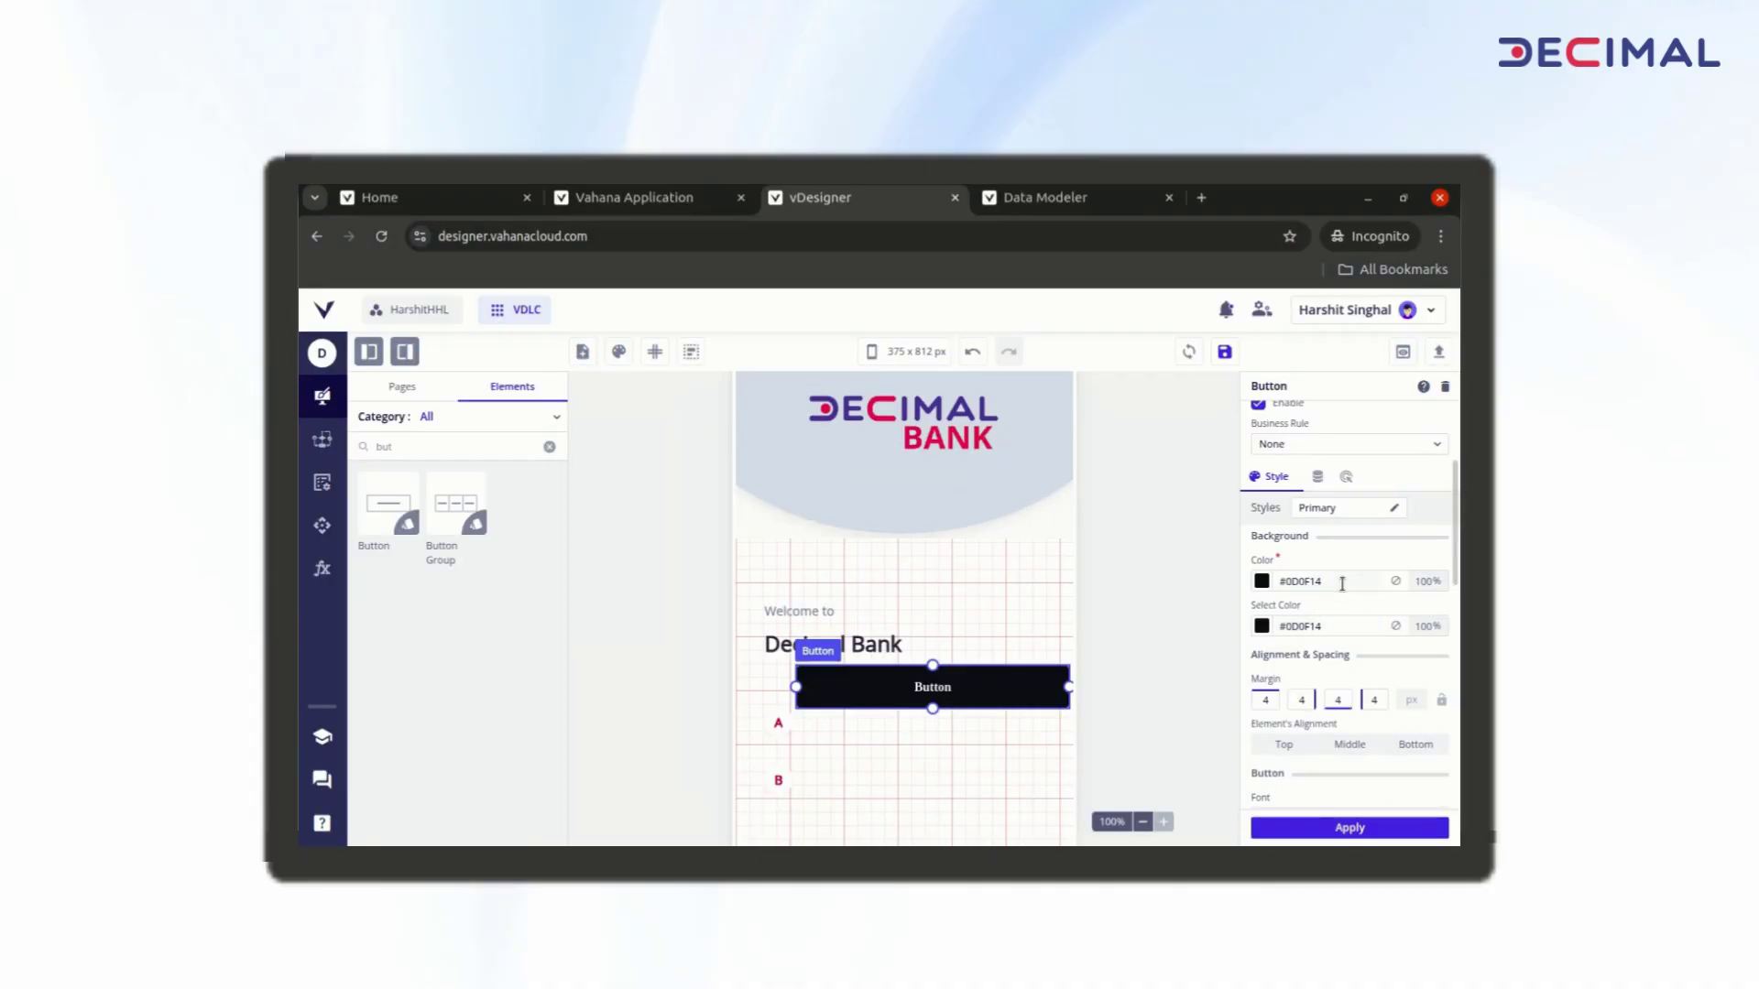
{"action": "double_click", "coordinate": [1342, 583]}
{"action": "type", "text": "#D6DFEB"}
{"action": "double_click", "coordinate": [1333, 627]}
{"action": "type", "text": "#D6DFEB"}
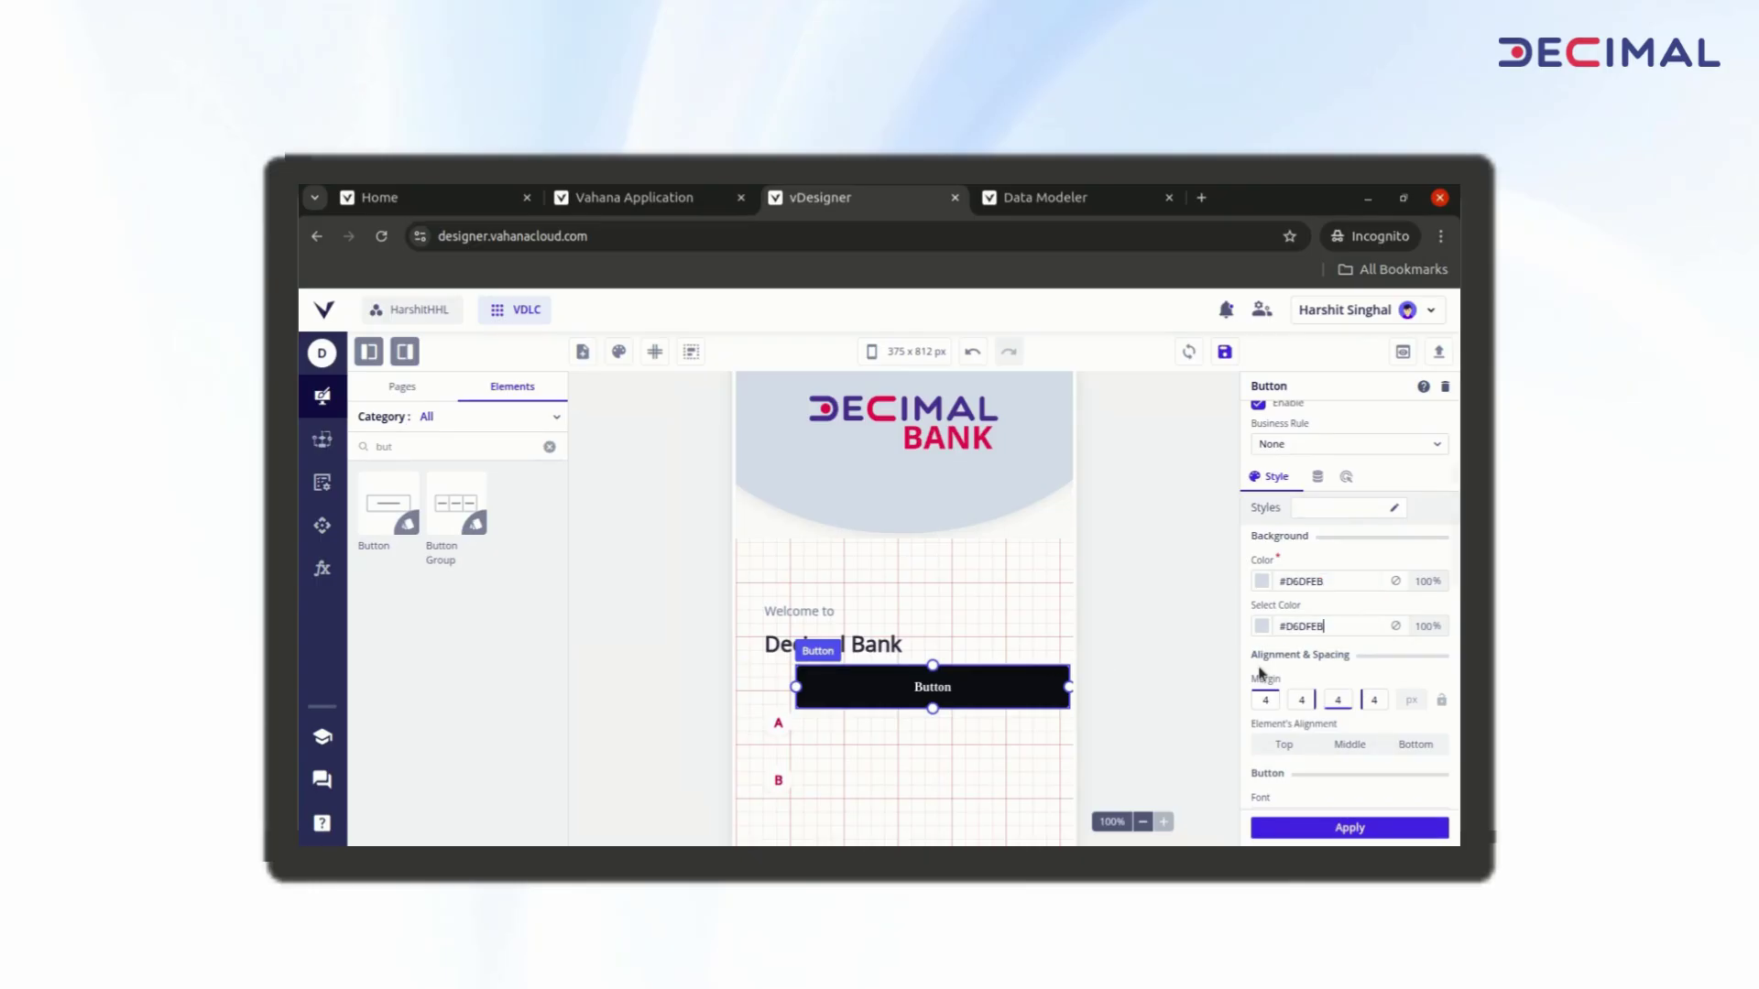
{"action": "left_click", "coordinate": [1376, 700]}
{"action": "type", "text": "16"}
{"action": "left_click", "coordinate": [1351, 827]}
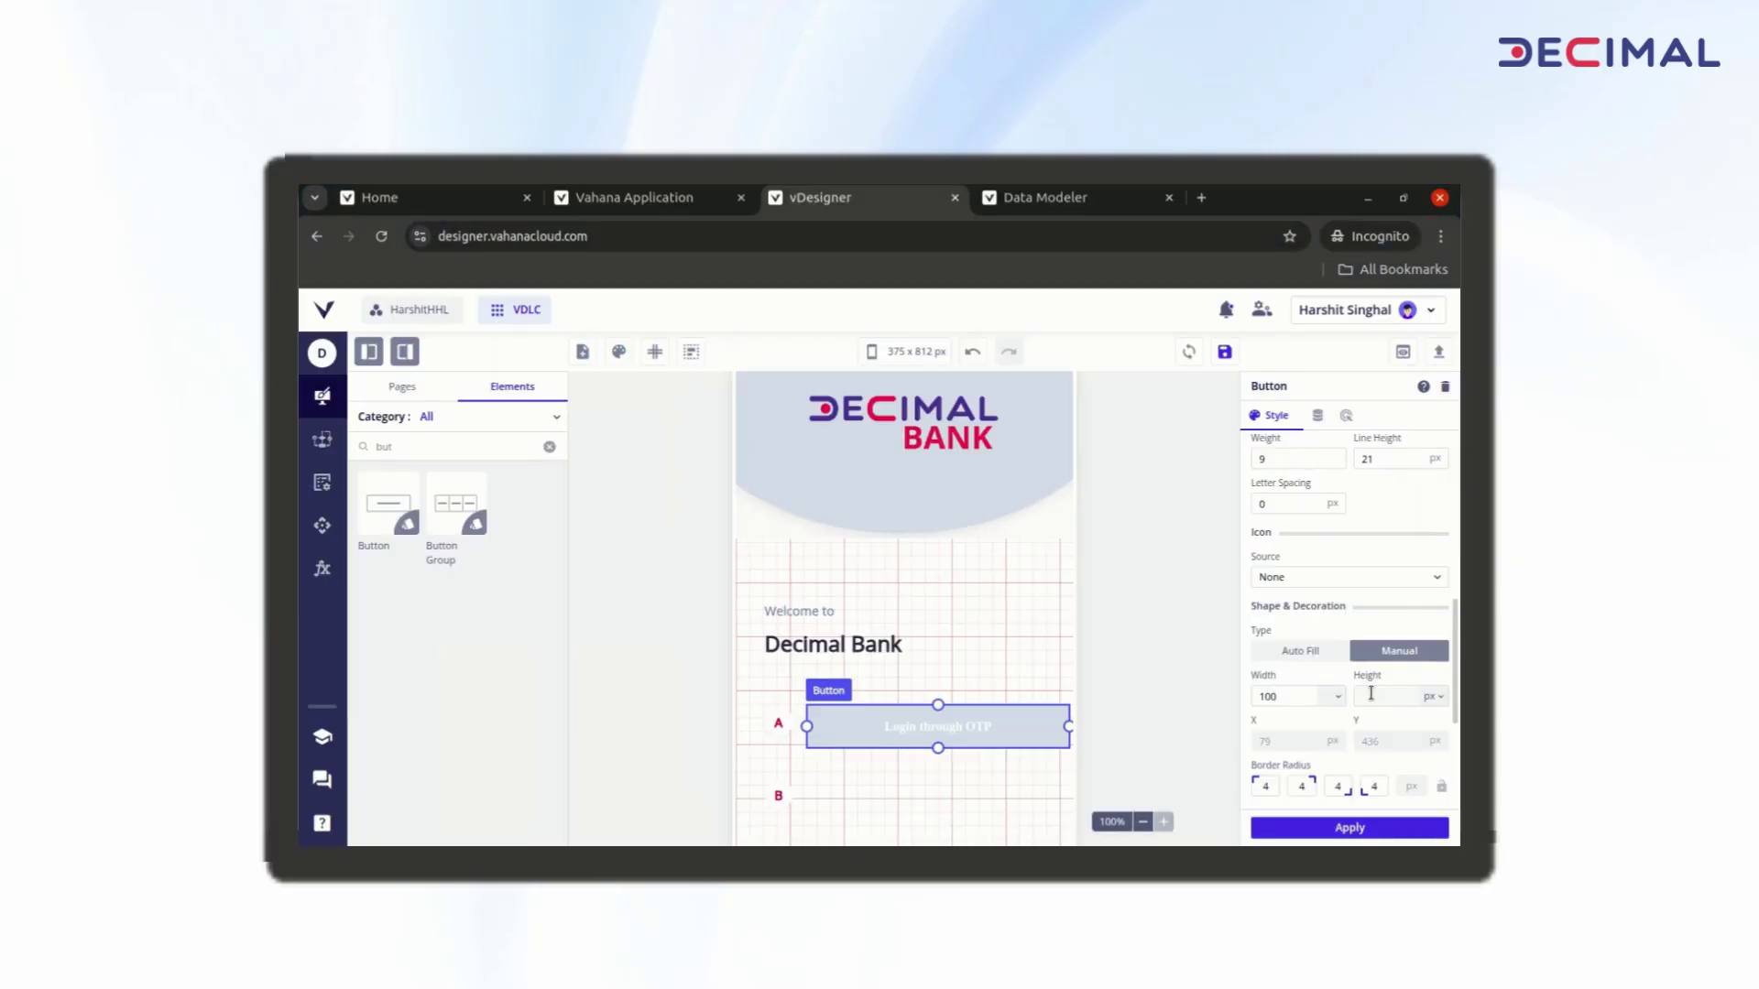
Step: Set the OTP button's height to 40 px and all border radii to 30 px, and save the page
{"action": "type", "text": "40"}
{"action": "left_click", "coordinate": [1441, 786]}
{"action": "left_click", "coordinate": [1350, 828]}
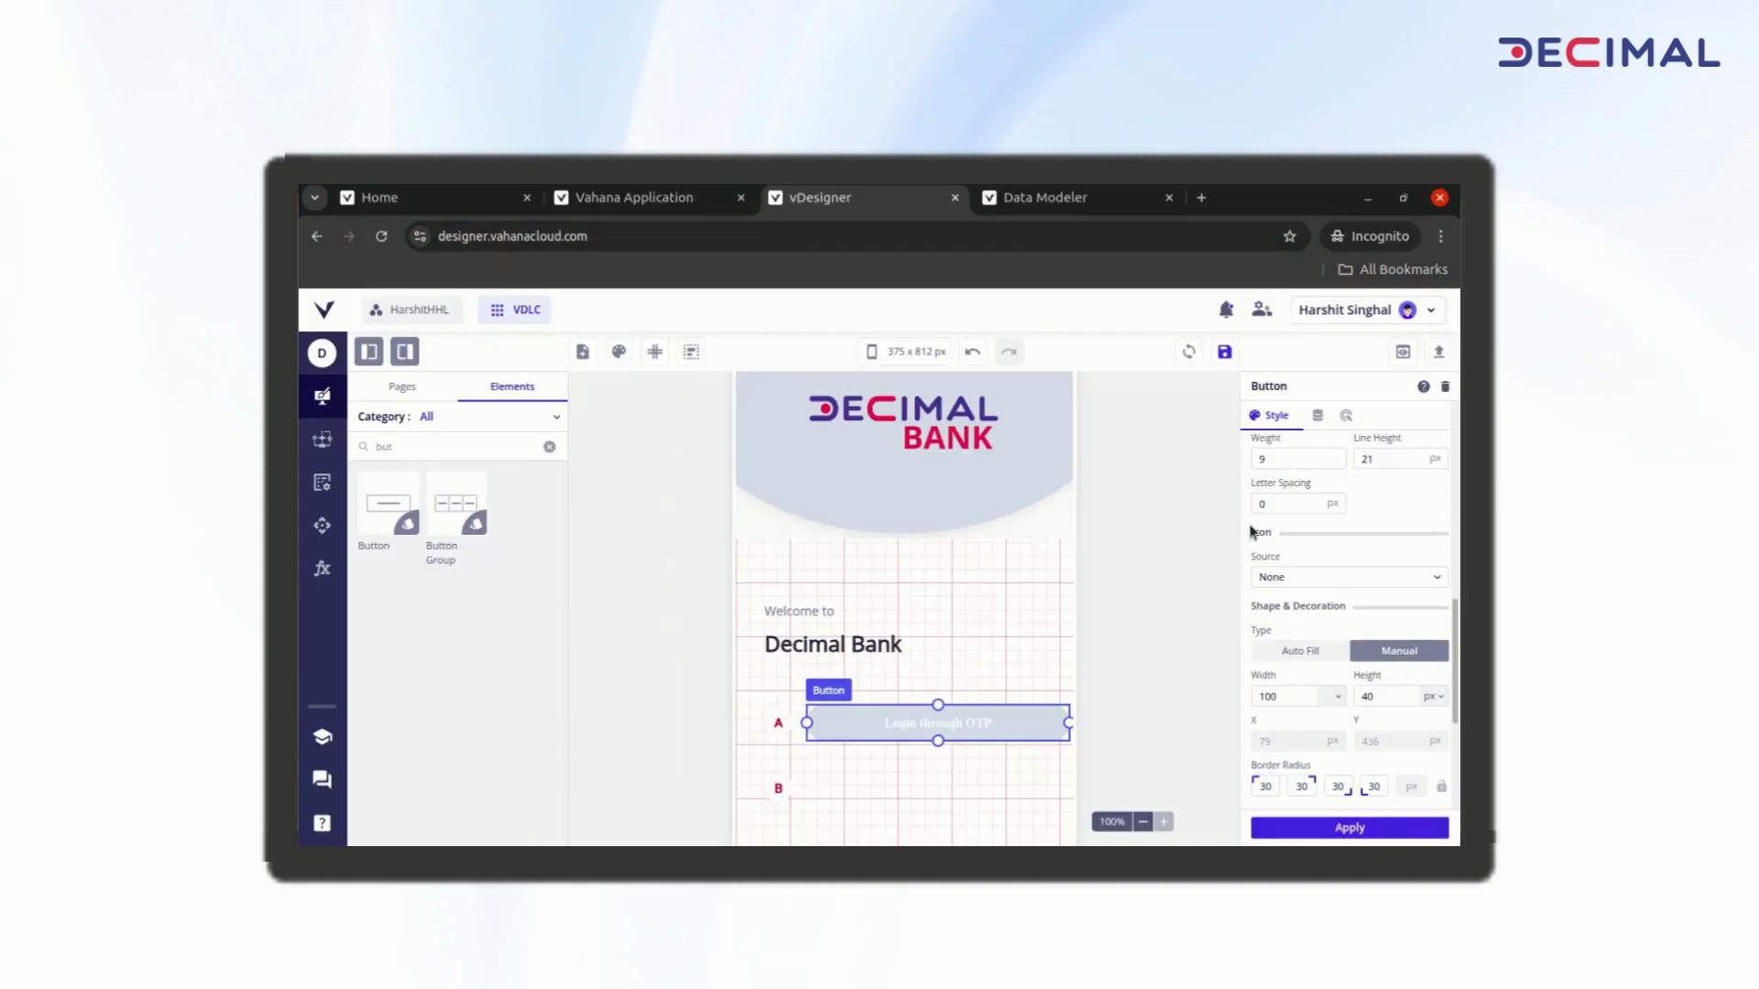
{"action": "left_click", "coordinate": [1225, 352]}
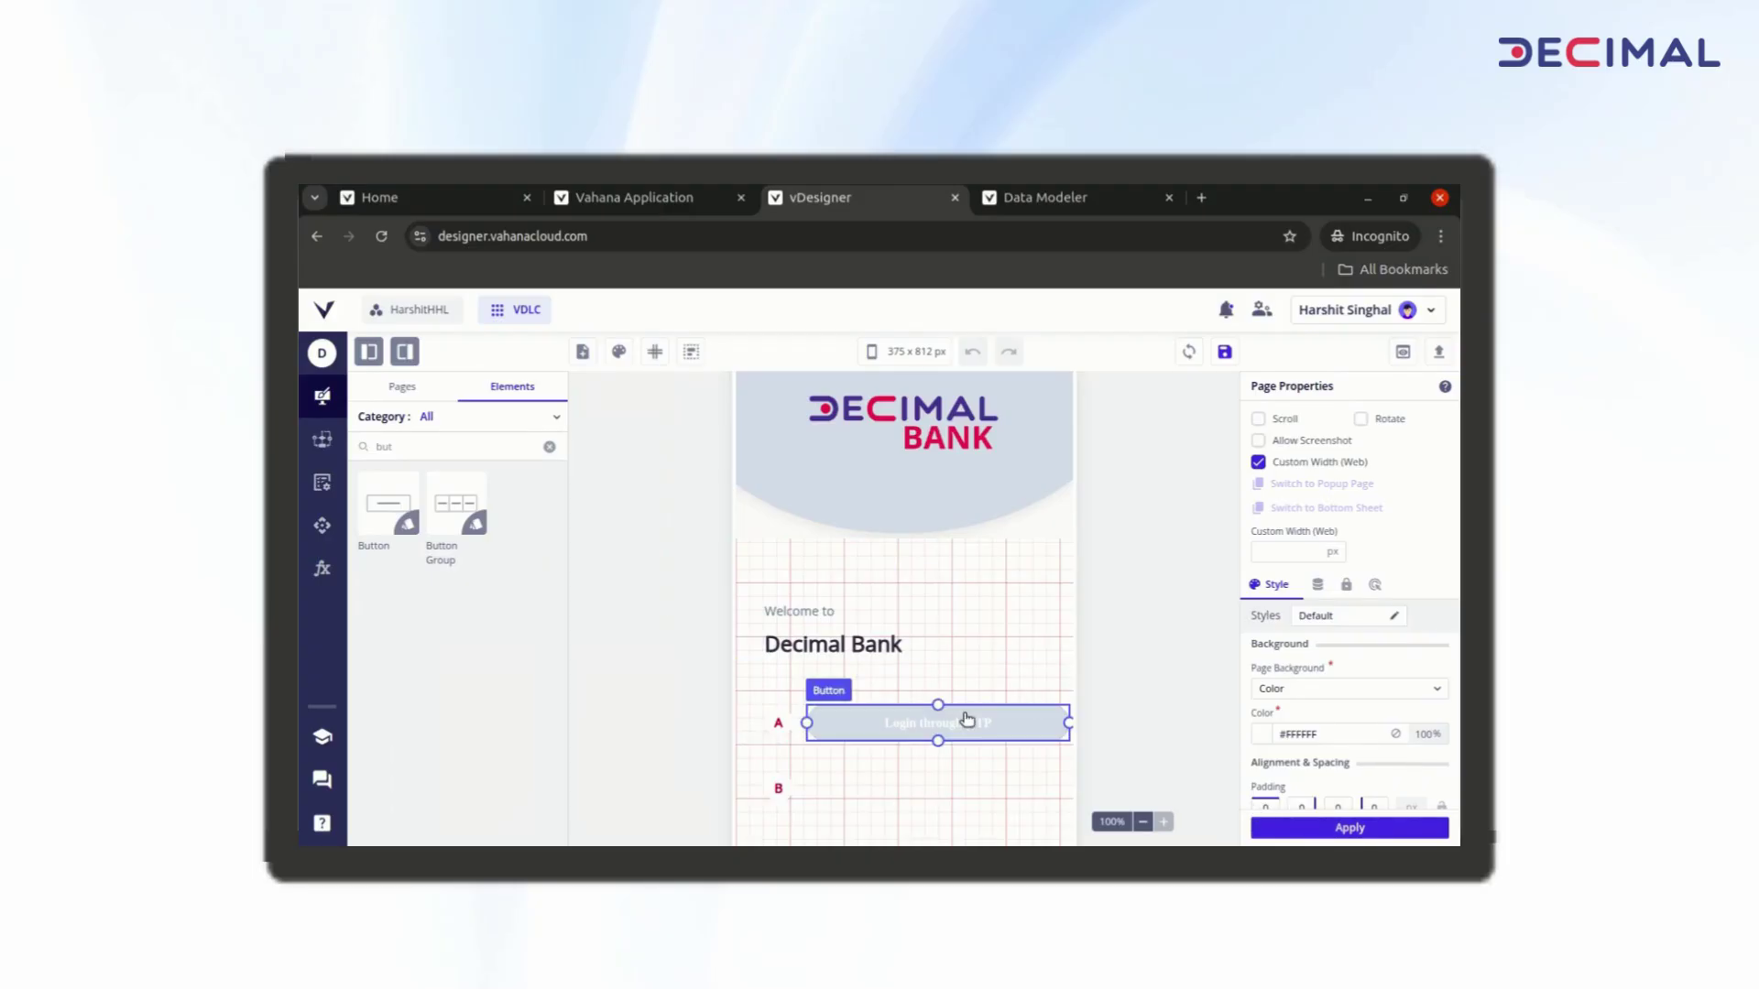
Step: Set the OTP button's right and bottom margins to 0, text color to #000000, weight to 7 and line height to 24 px
{"action": "left_click", "coordinate": [965, 720]}
{"action": "scroll", "coordinate": [1333, 696], "scroll_direction": "down", "scroll_amount": 3}
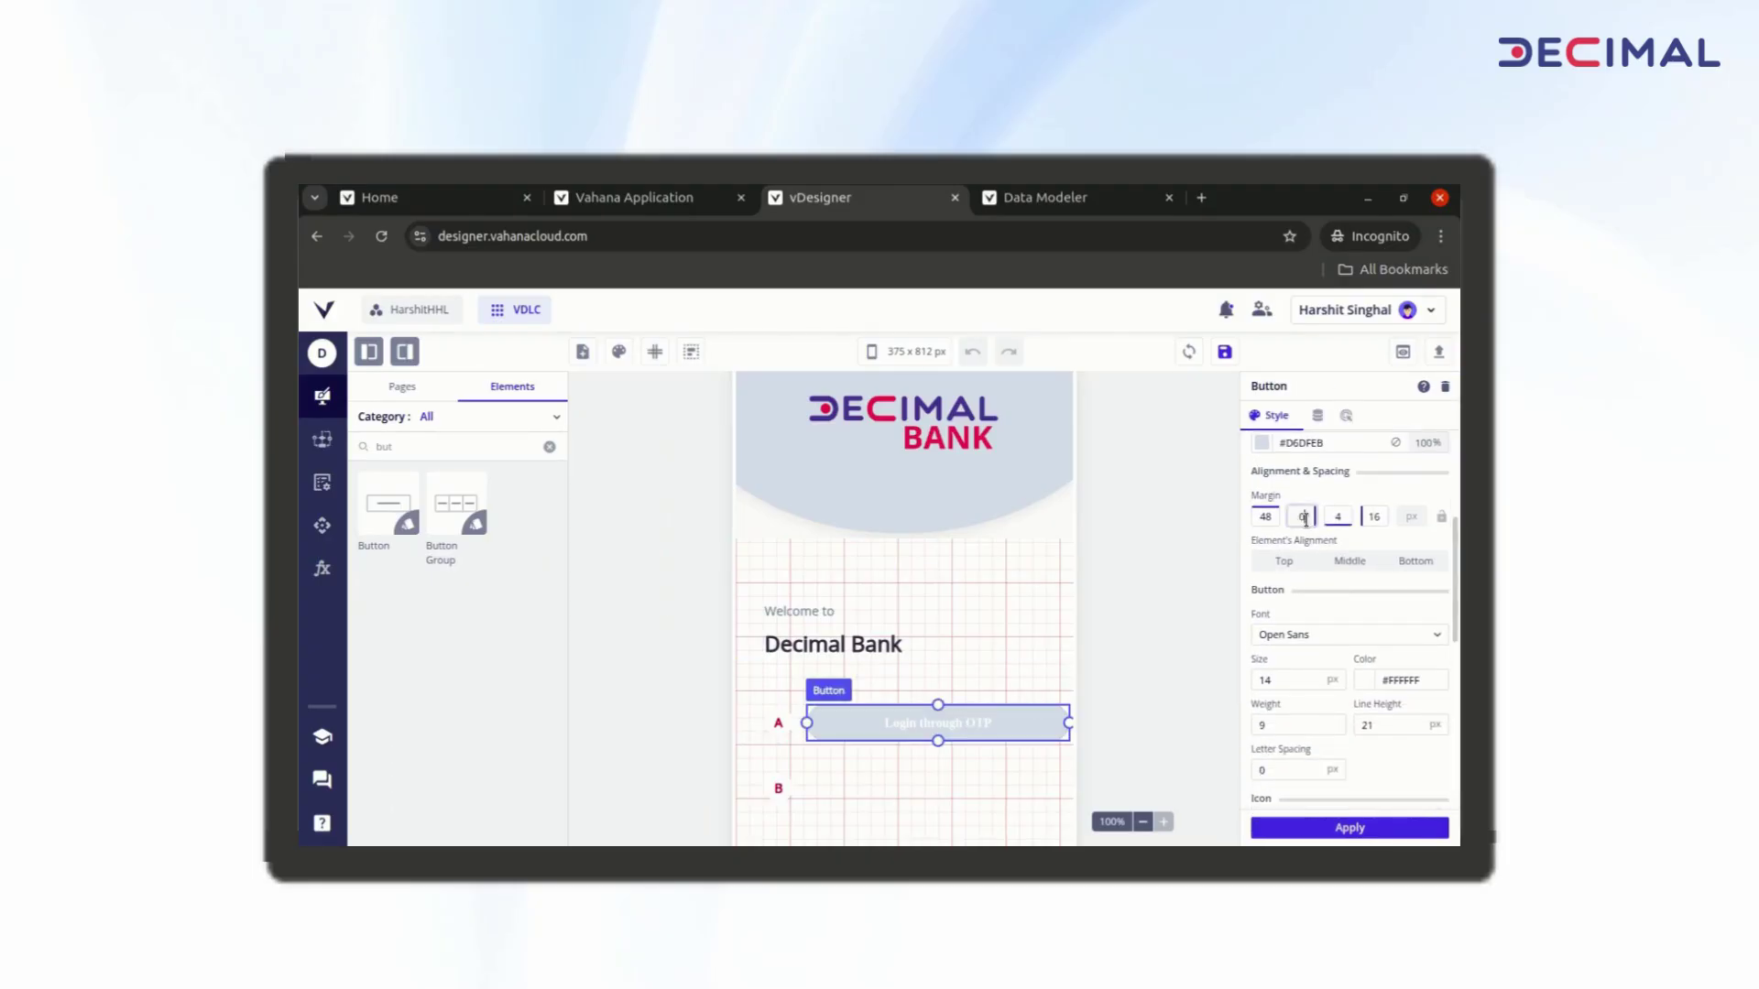
{"action": "type", "text": "#000000"}
{"action": "type", "text": "7"}
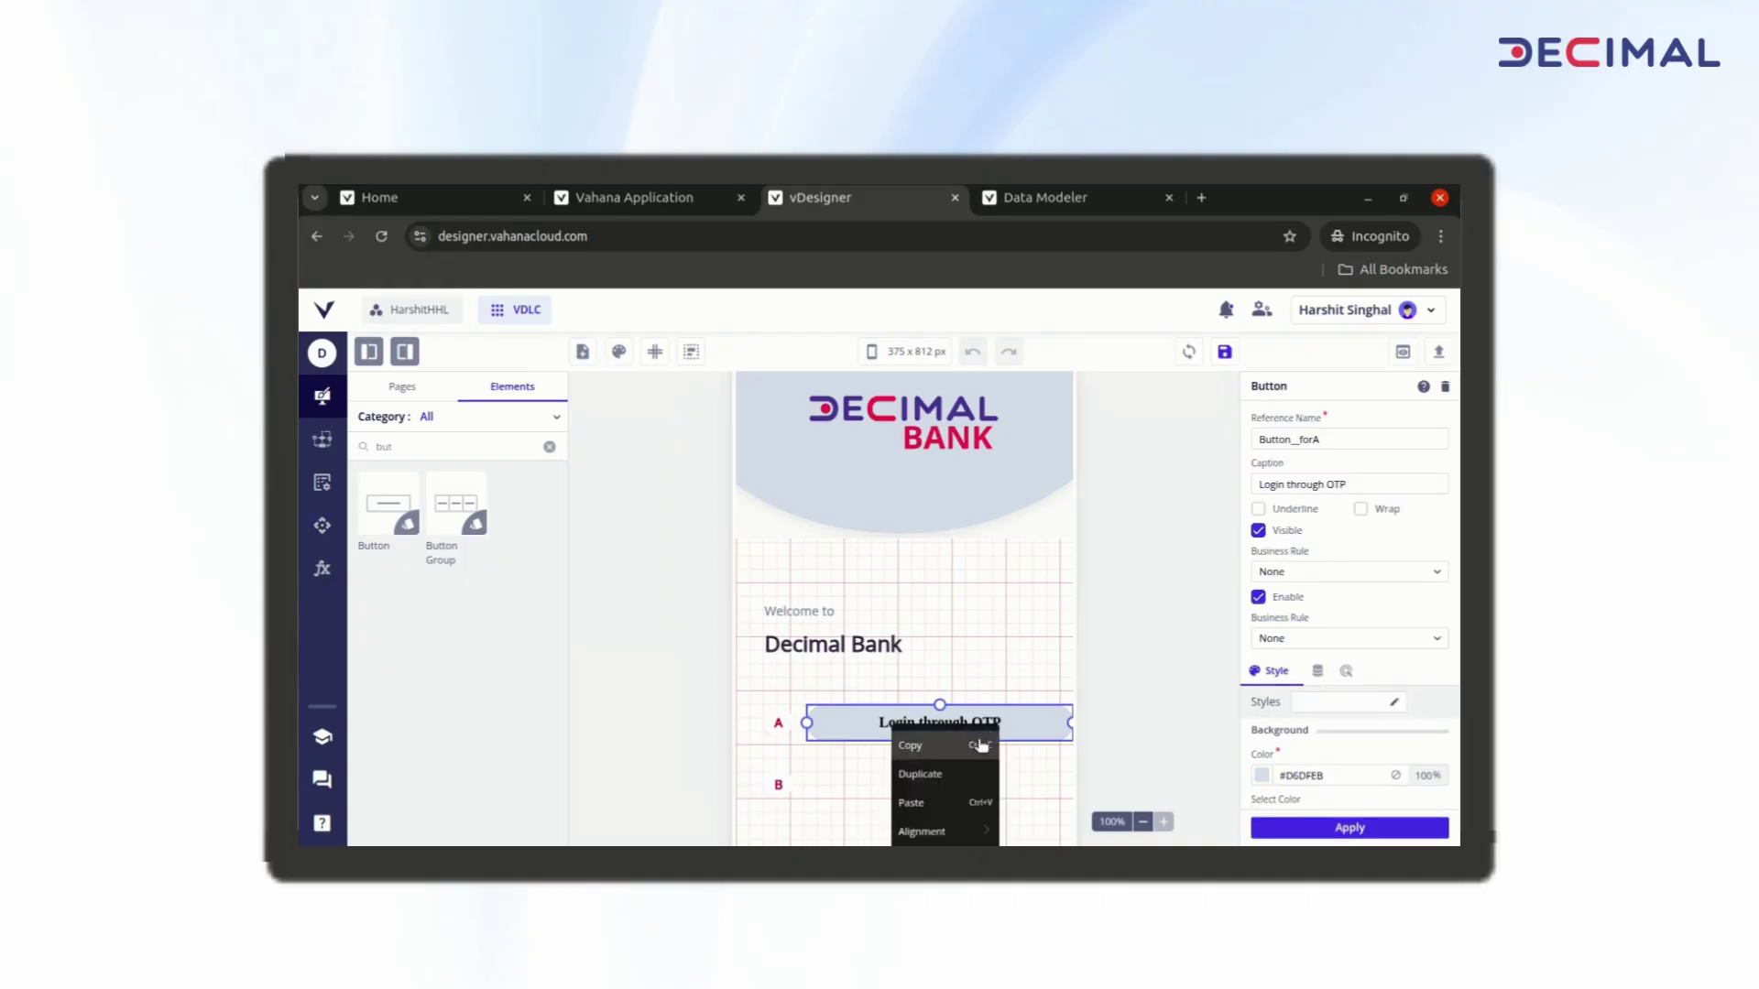
Step: Copy the "Login through OTP" button and paste the duplicate below the "B" card
{"action": "left_click", "coordinate": [985, 736]}
{"action": "right_click", "coordinate": [858, 783]}
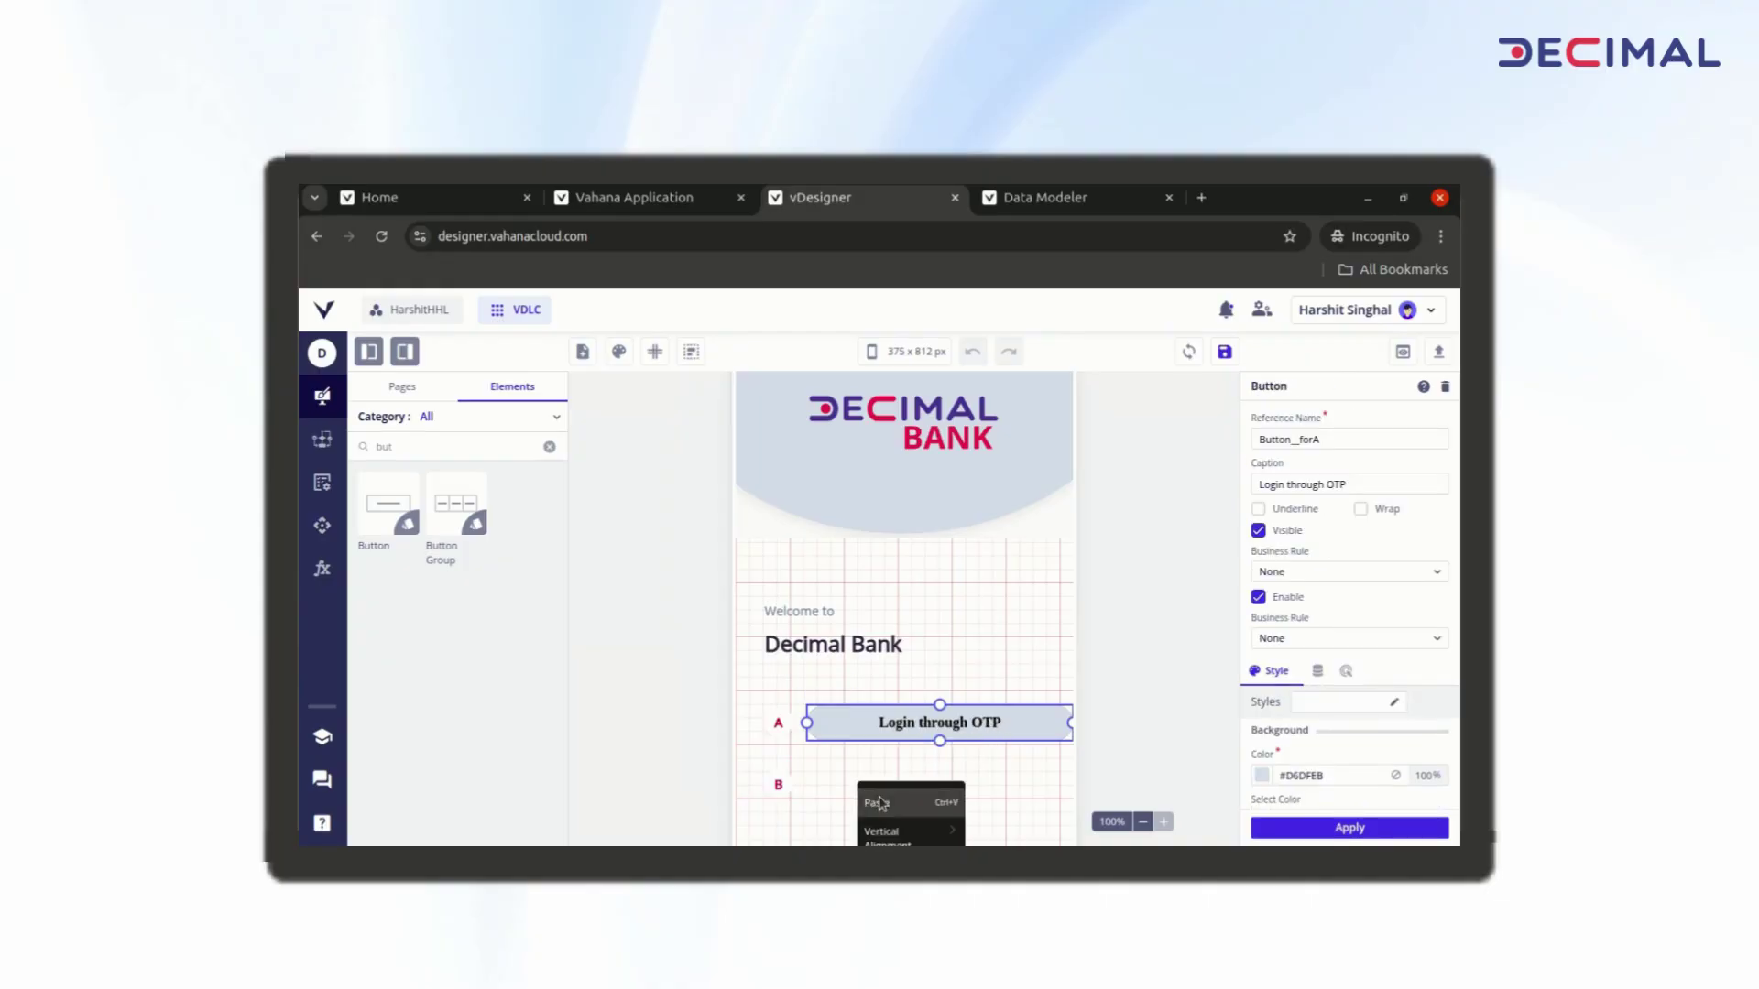
{"action": "left_click", "coordinate": [882, 802]}
Step: Give the pasted button the reference name Button_forB and the caption "Login through Passport ID"
{"action": "scroll", "coordinate": [1125, 676], "scroll_direction": "down", "scroll_amount": 2}
{"action": "triple_click", "coordinate": [1329, 440]}
{"action": "type", "text": "Button_forB"}
{"action": "triple_click", "coordinate": [1363, 484]}
{"action": "type", "text": "Login through Passport ID"}
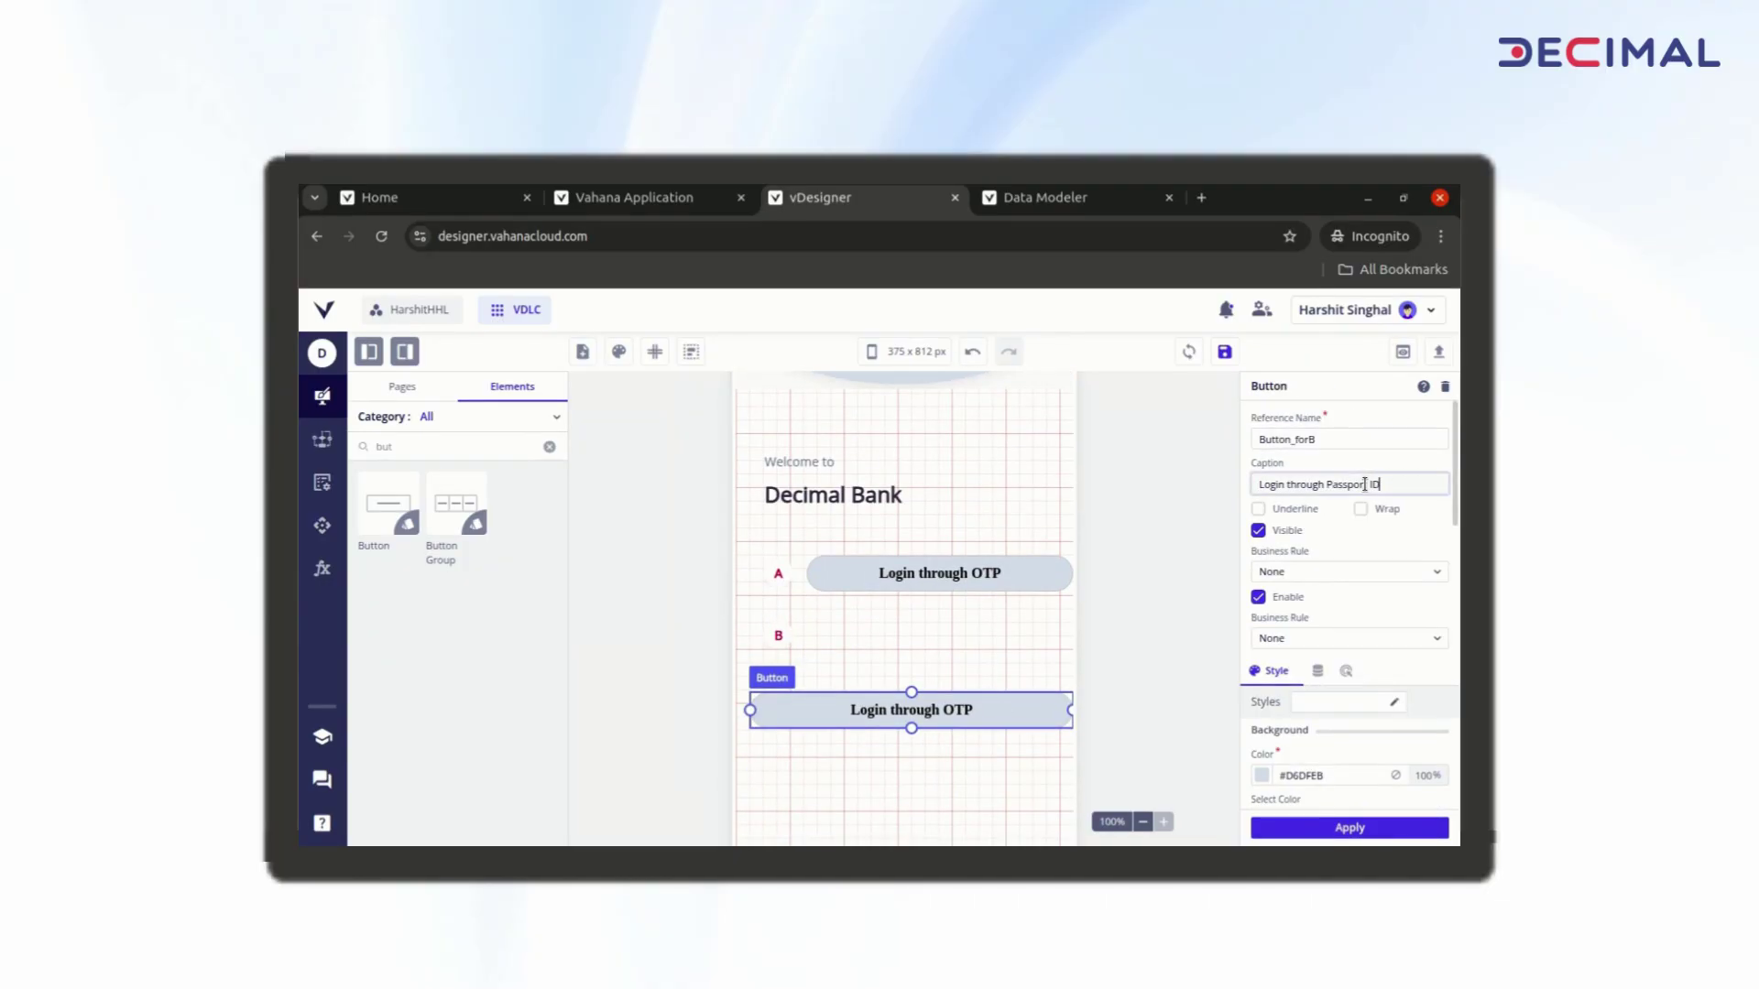
Step: Position the Passport ID button beside "B", set the OTP button's width to 263 px, and save the page
{"action": "scroll", "coordinate": [1315, 596], "scroll_direction": "down", "scroll_amount": 3}
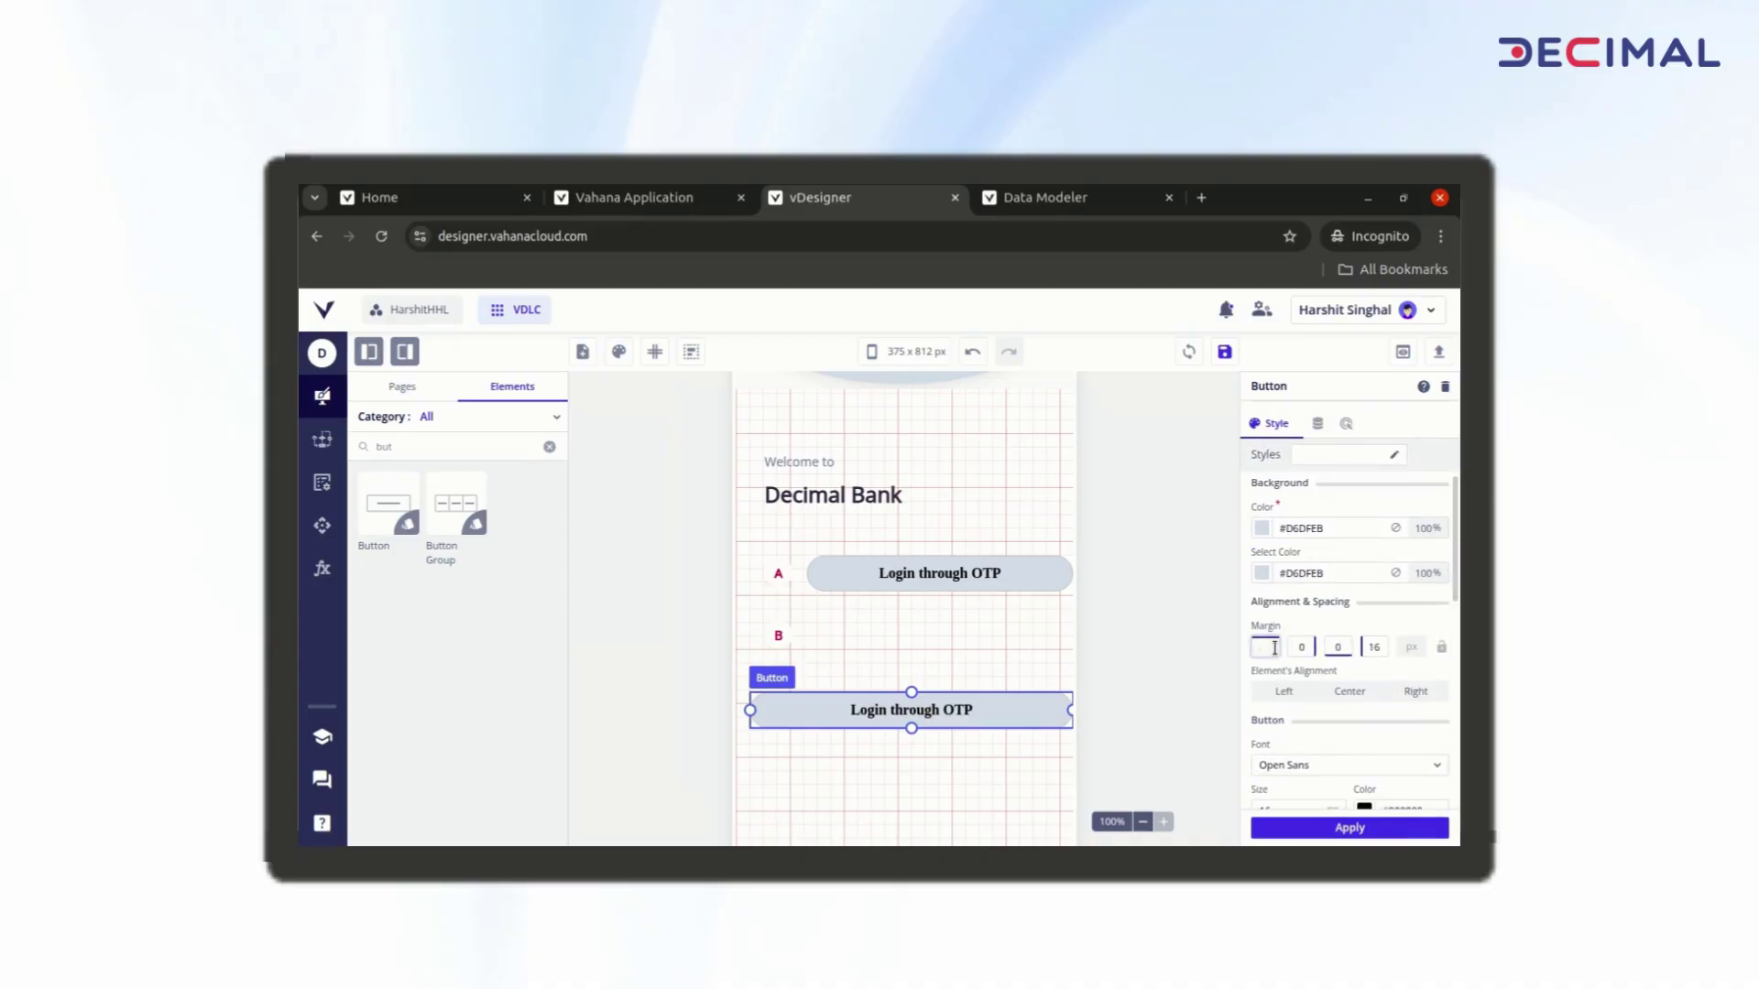
{"action": "scroll", "coordinate": [1338, 724], "scroll_direction": "down", "scroll_amount": 5}
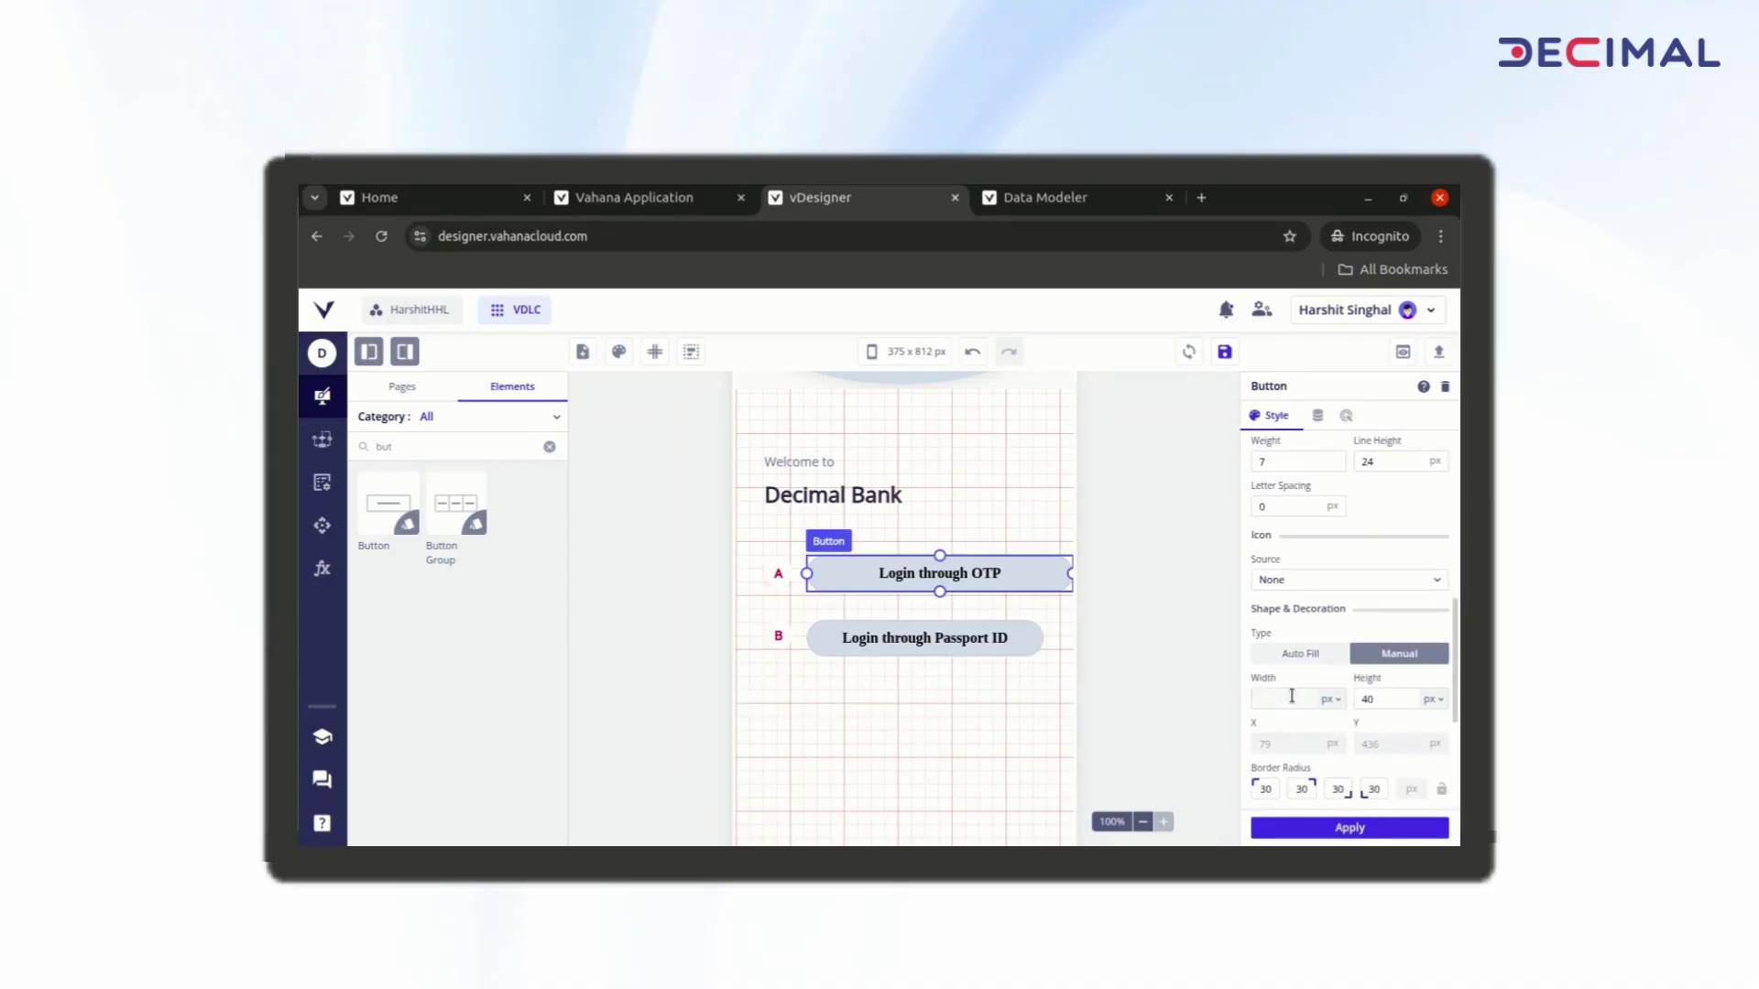
{"action": "left_click", "coordinate": [1350, 827]}
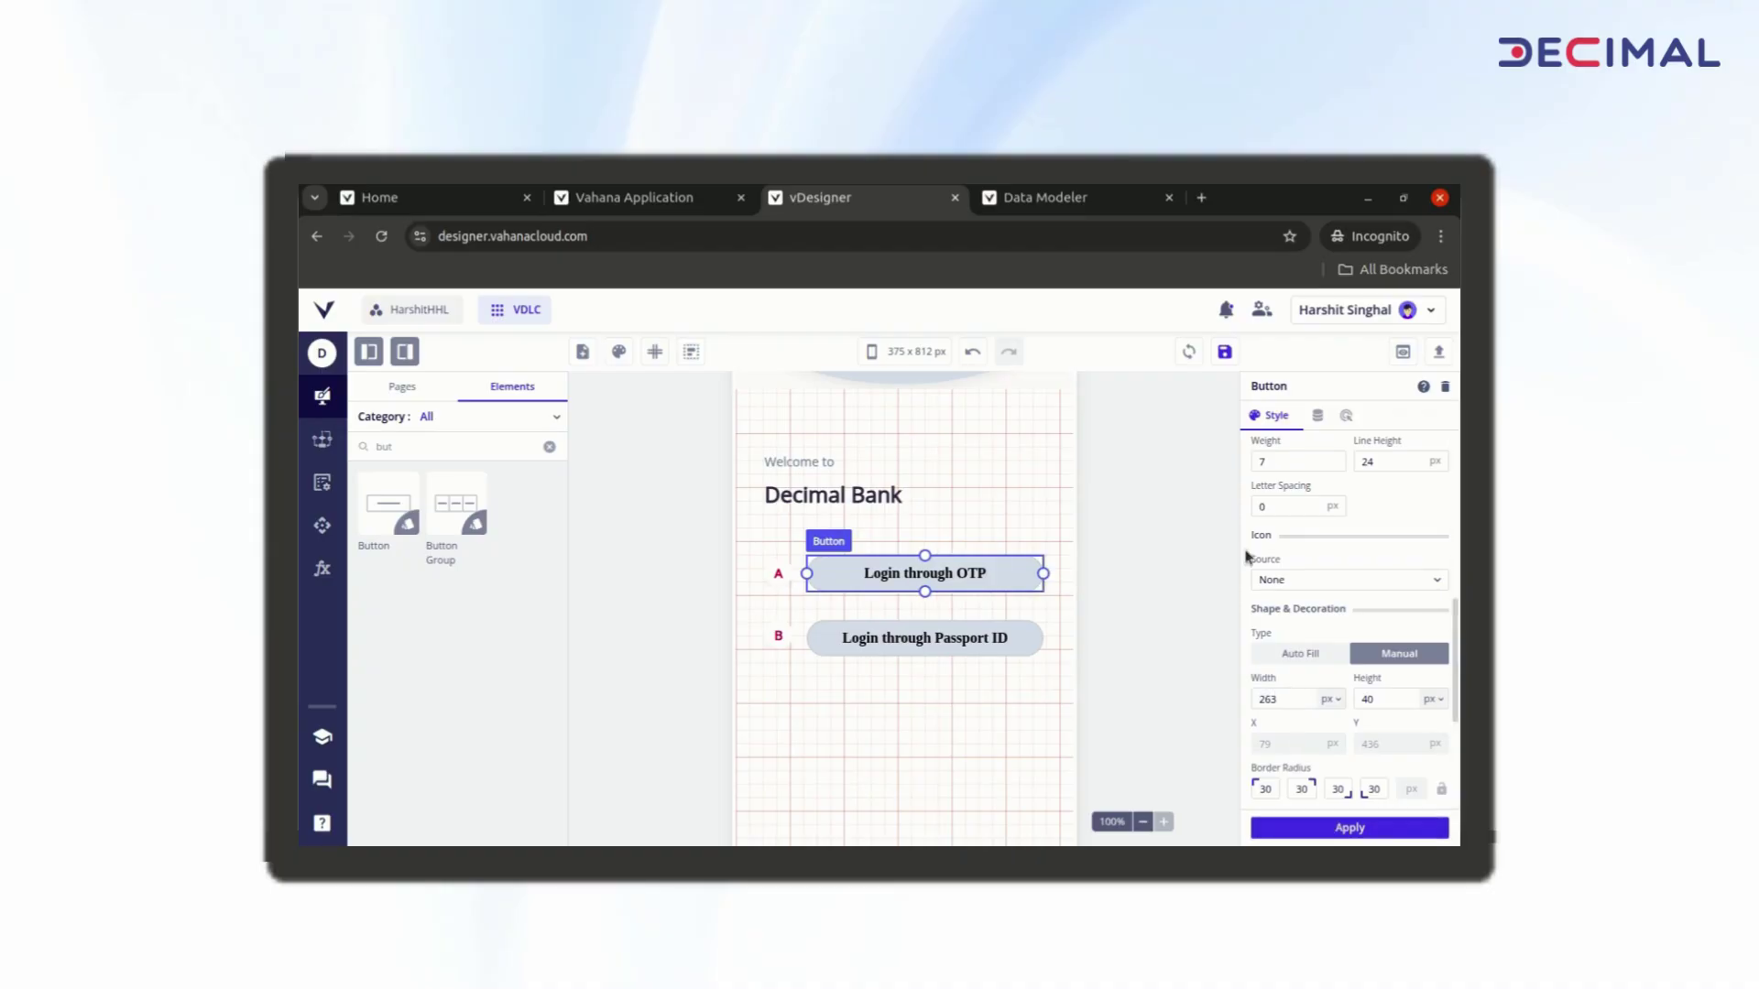
{"action": "left_click", "coordinate": [1225, 352]}
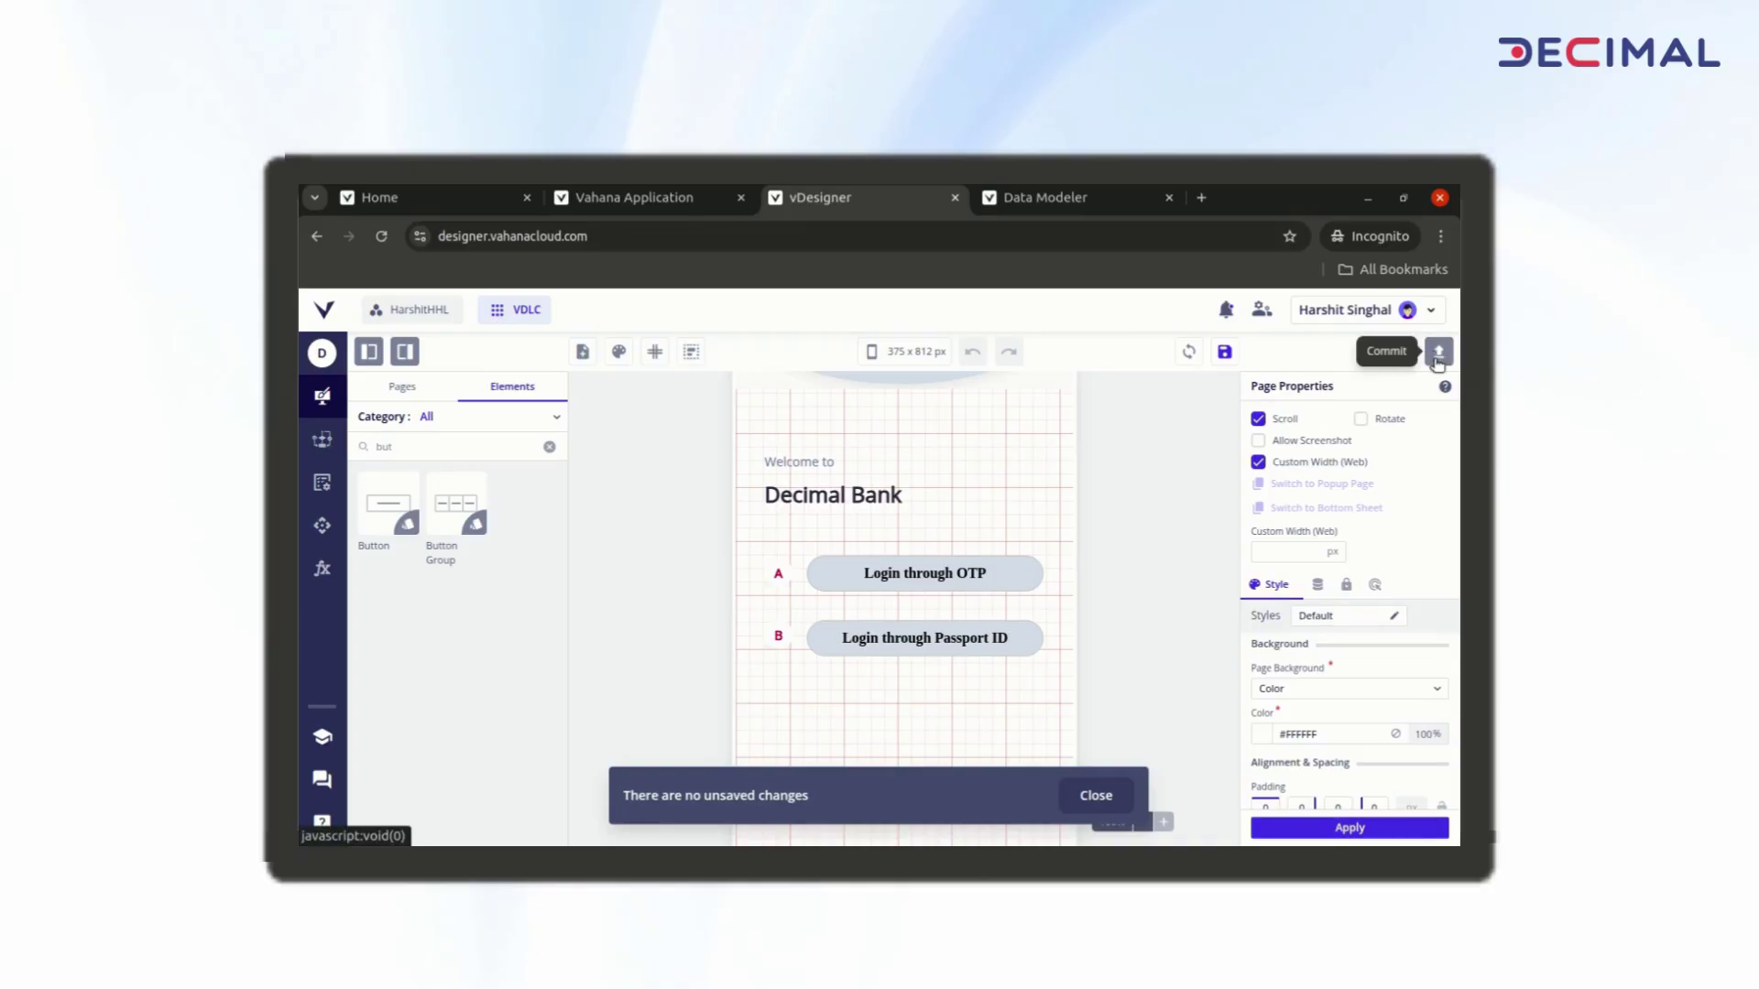
Step: Commit the page changes and launch the Decimal_taining web build from the Vahana Application site
{"action": "left_click", "coordinate": [1440, 352]}
{"action": "left_click", "coordinate": [1348, 668]}
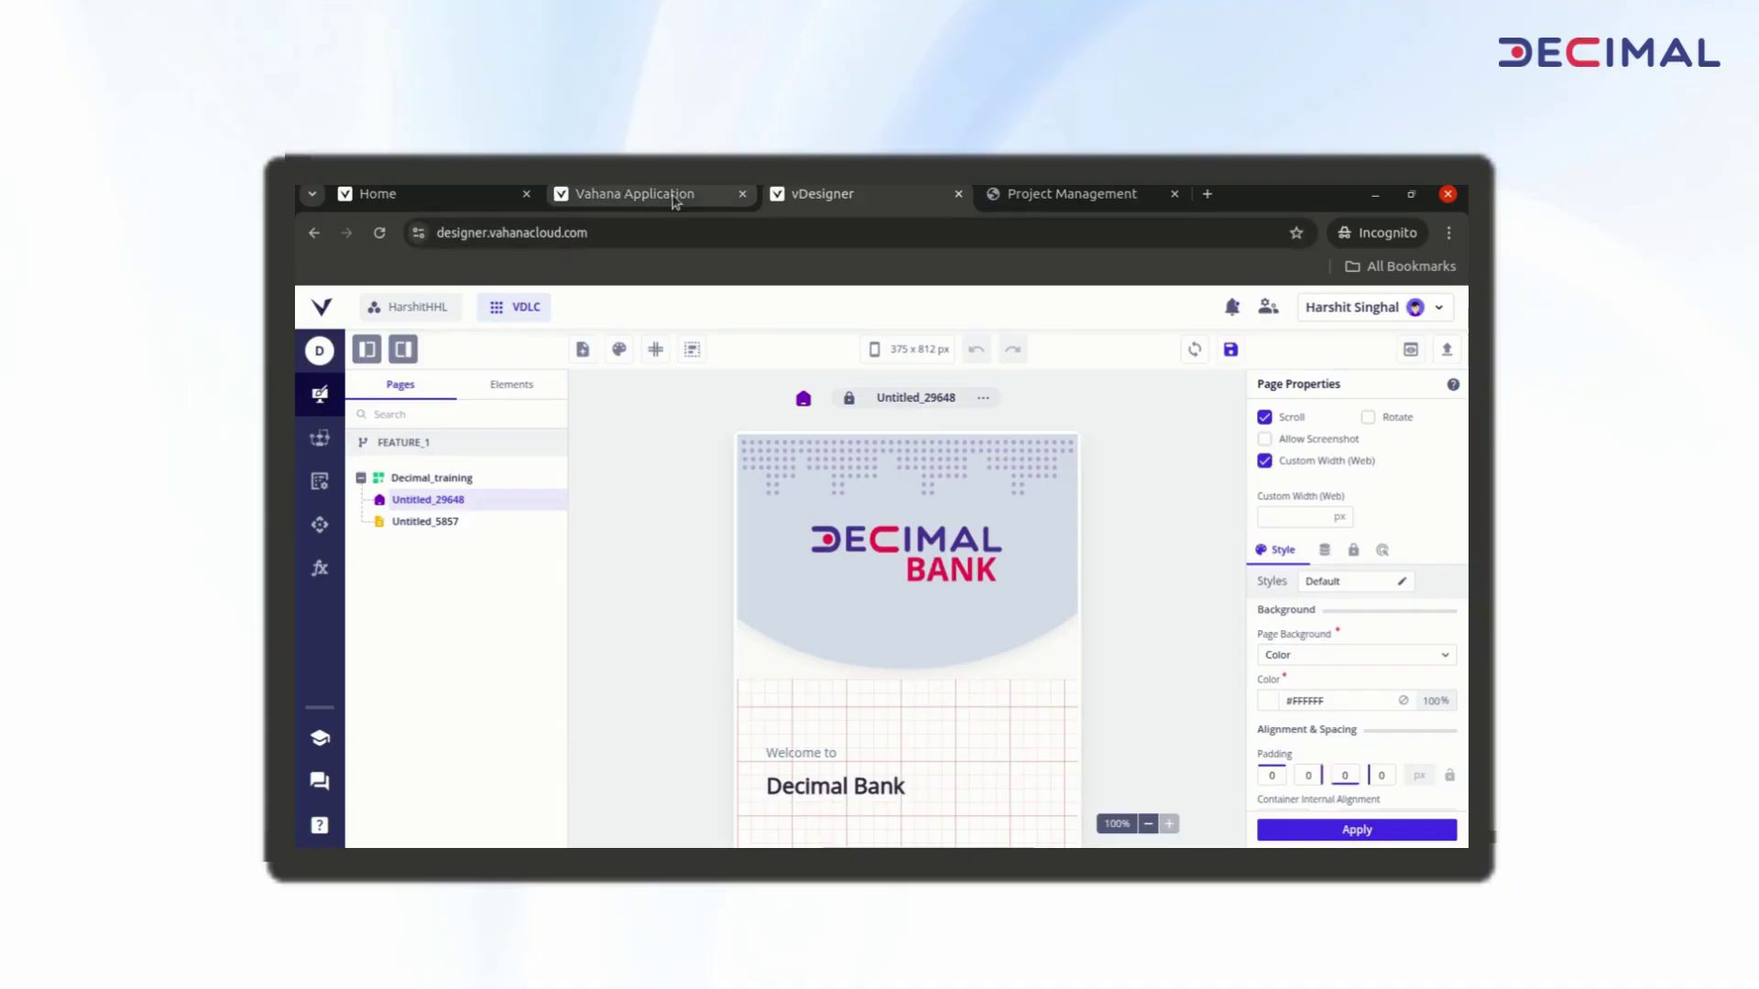
{"action": "left_click", "coordinate": [632, 193]}
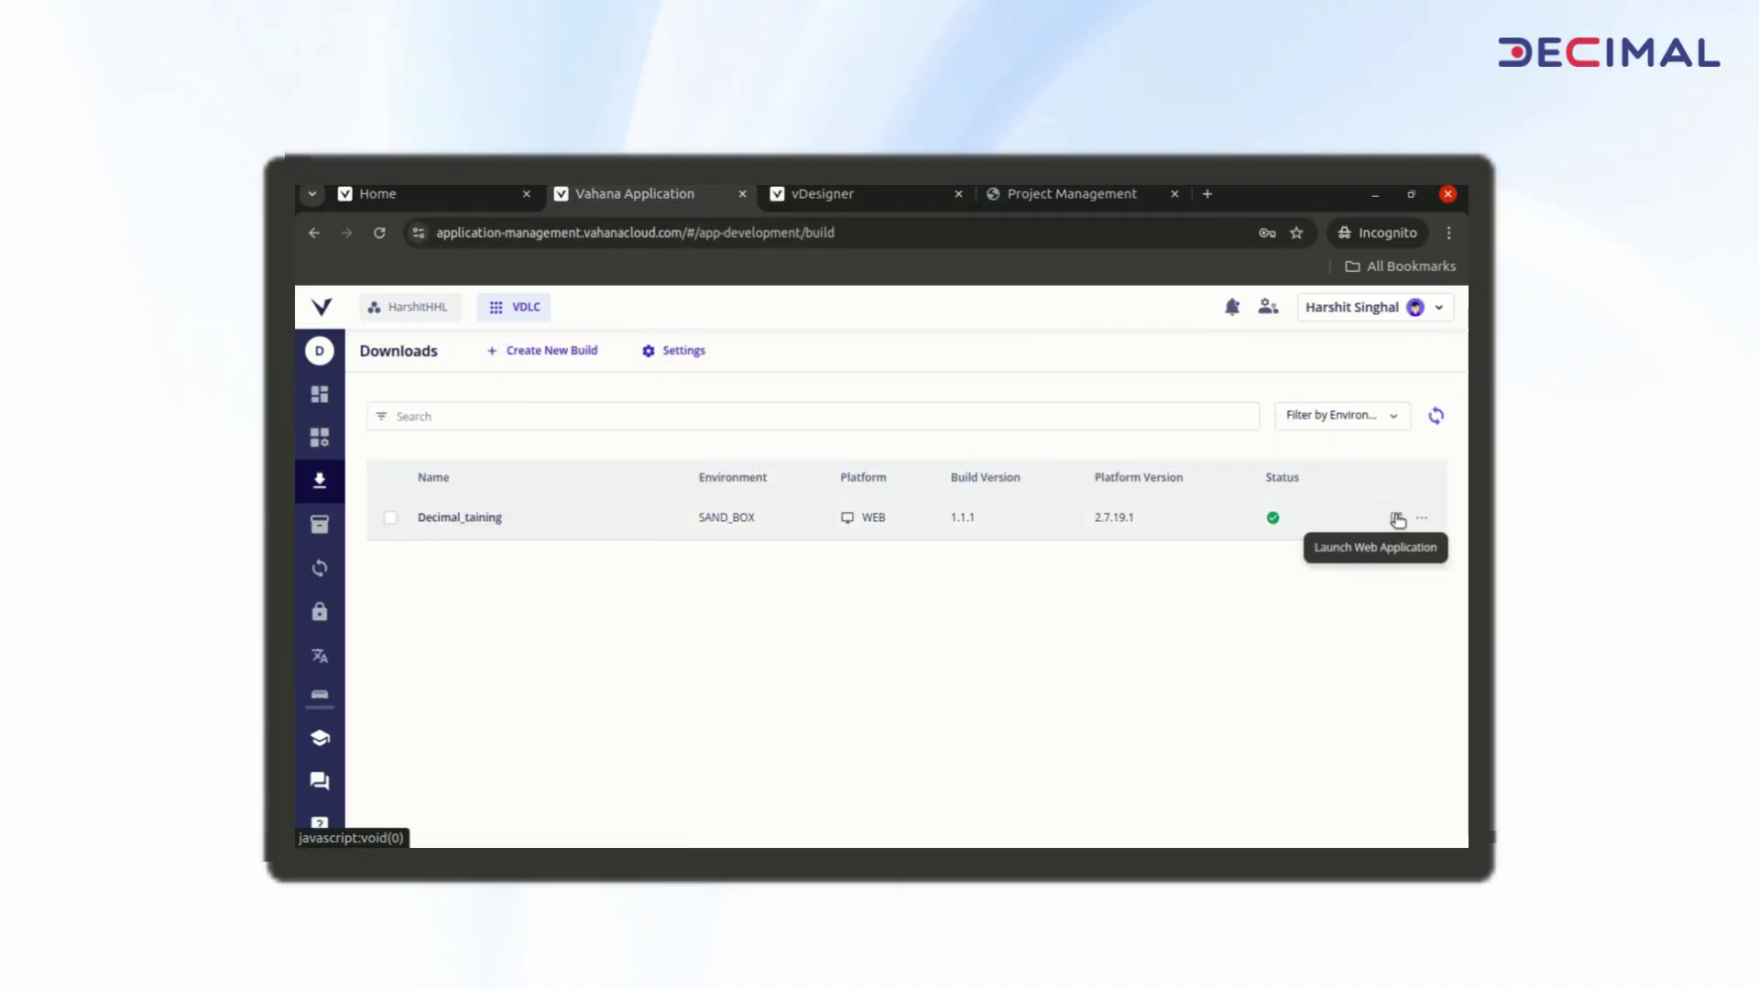
{"action": "left_click", "coordinate": [1416, 520]}
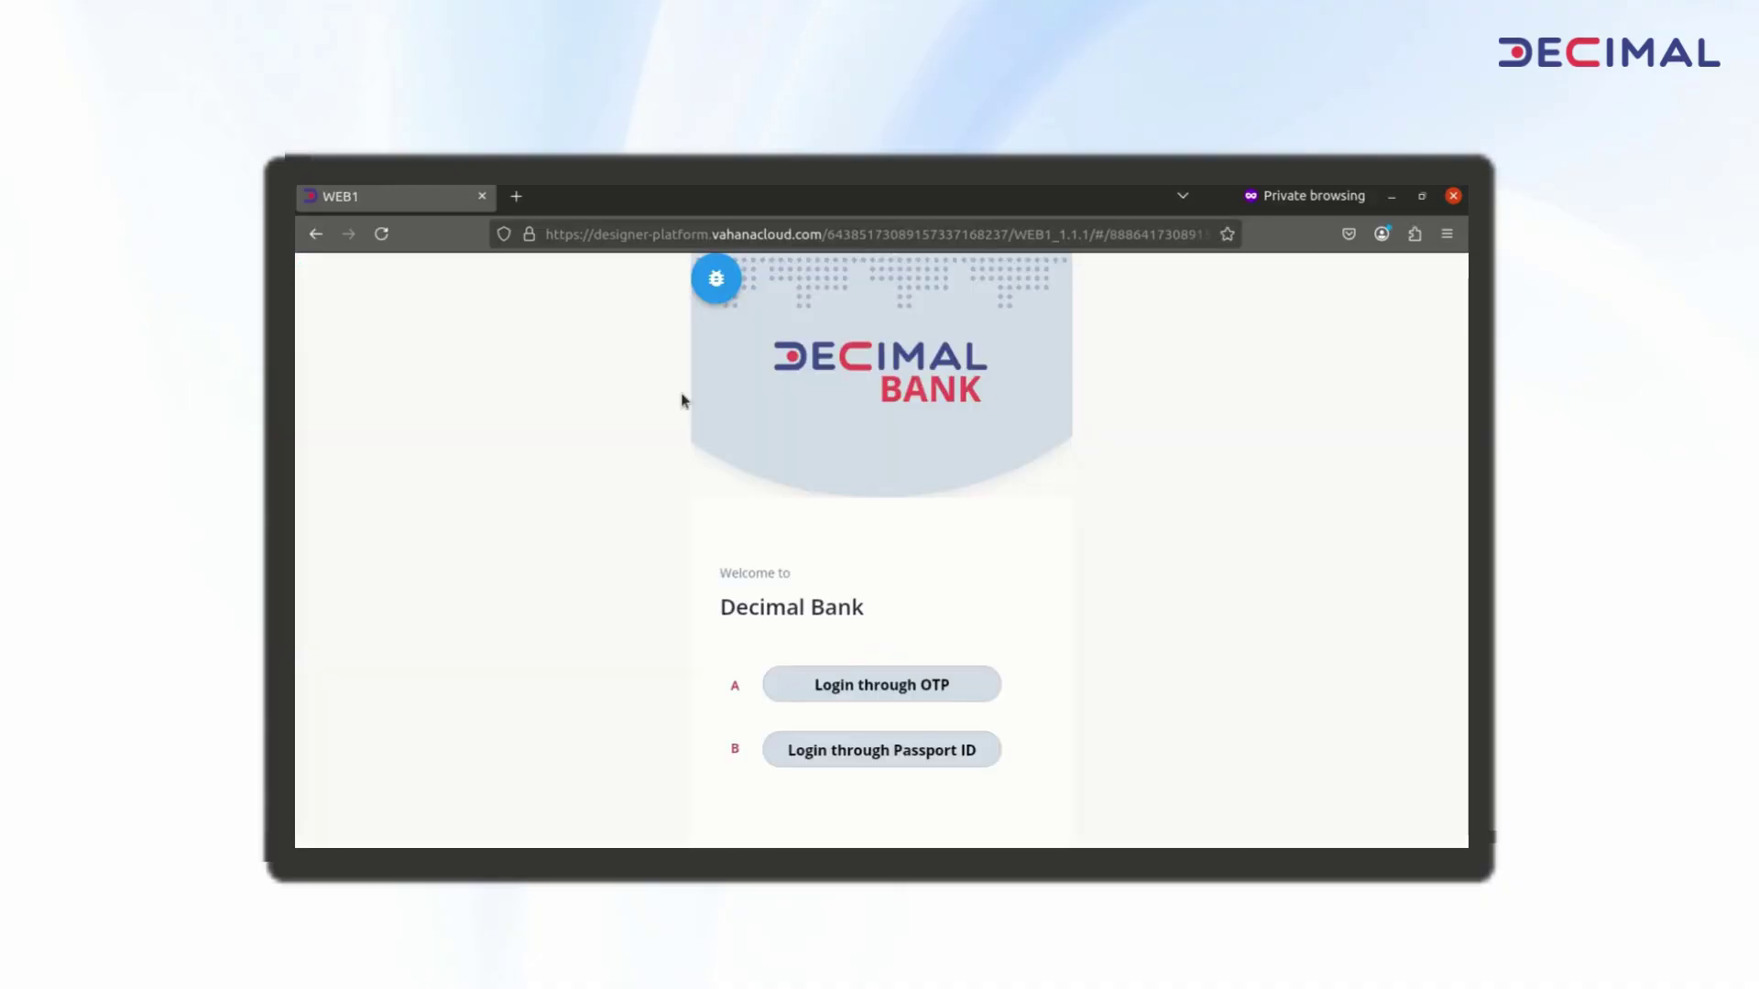